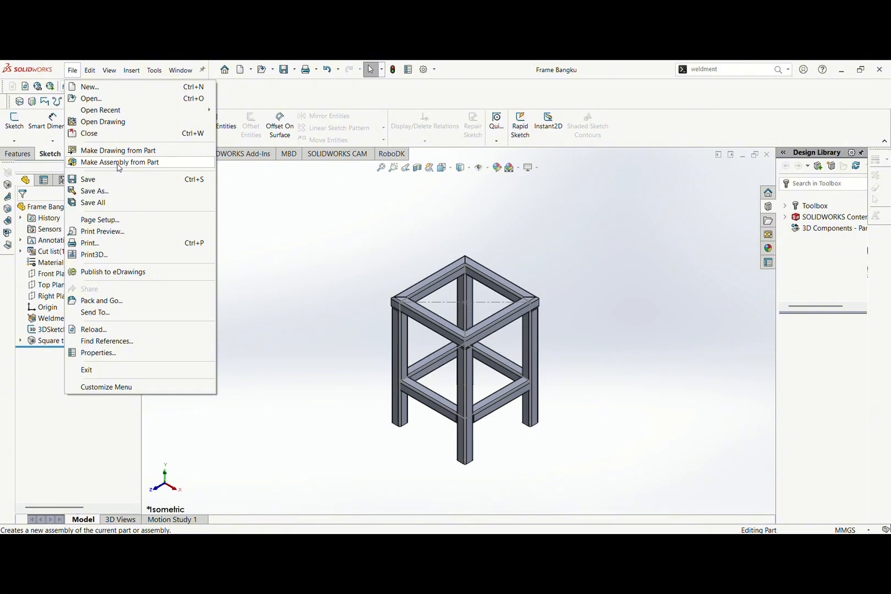
Create a new assembly from the Frame Bangku part and place the frame at the assembly origin
left_click(119, 164)
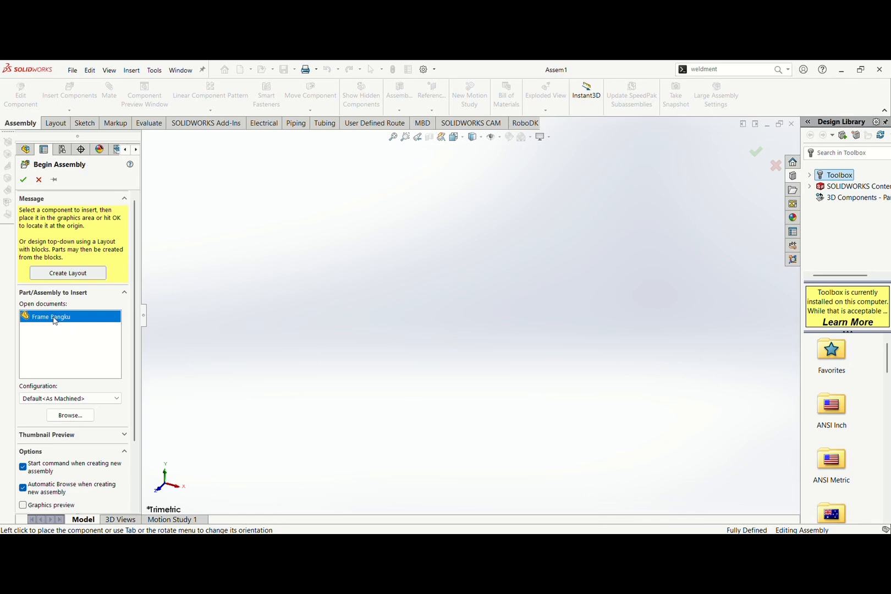
left_click(23, 179)
scroll(524, 297, "up", 2)
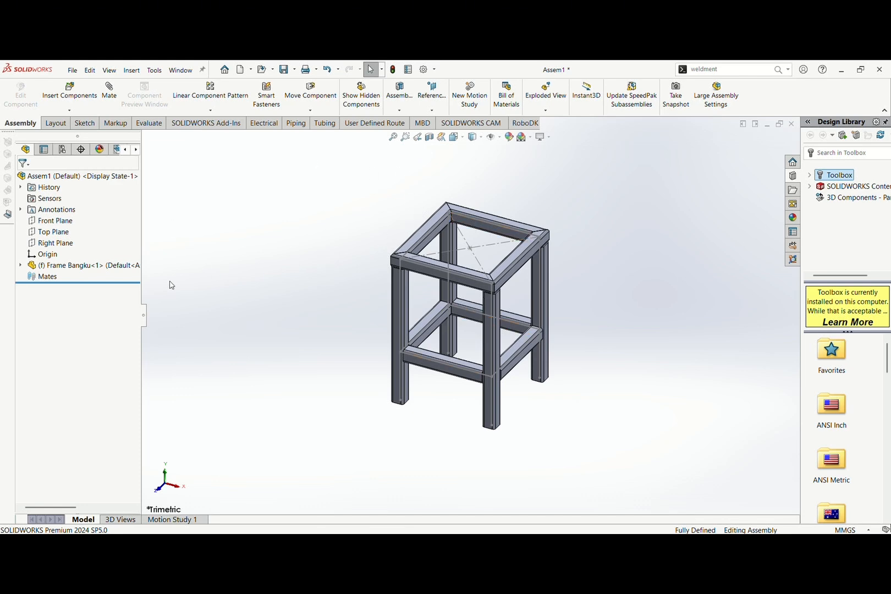
Insert a new empty part into the assembly alongside the stool frame
left_click(81, 112)
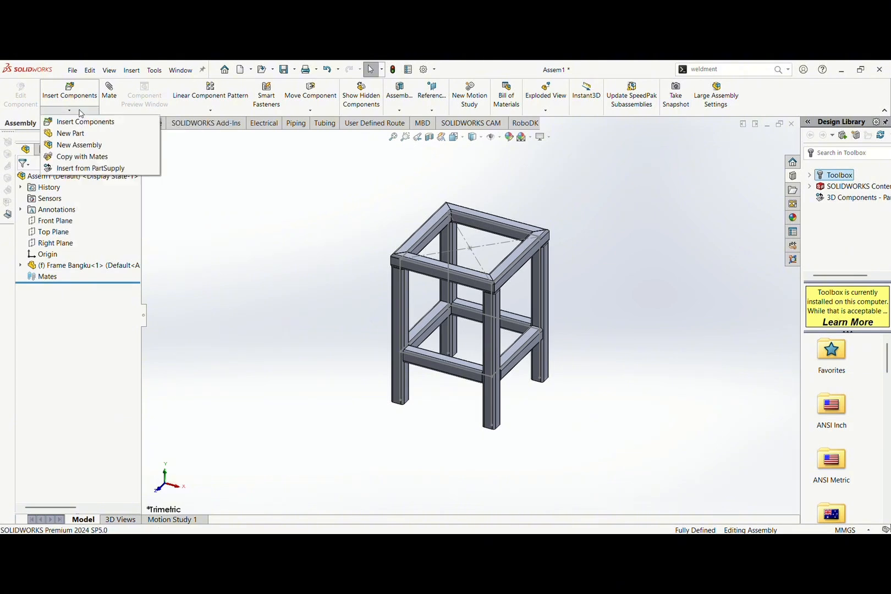
left_click(70, 133)
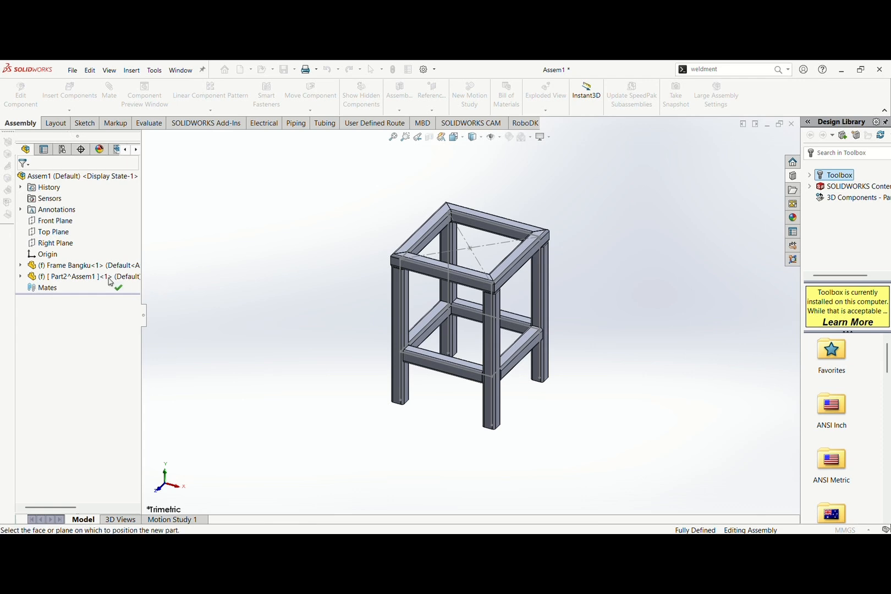
left_click(72, 277)
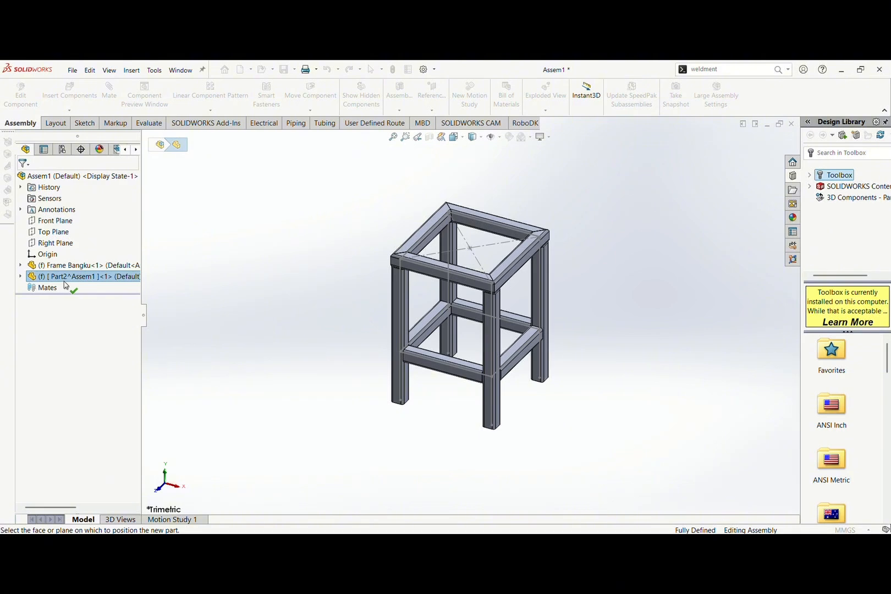
left_click(75, 266)
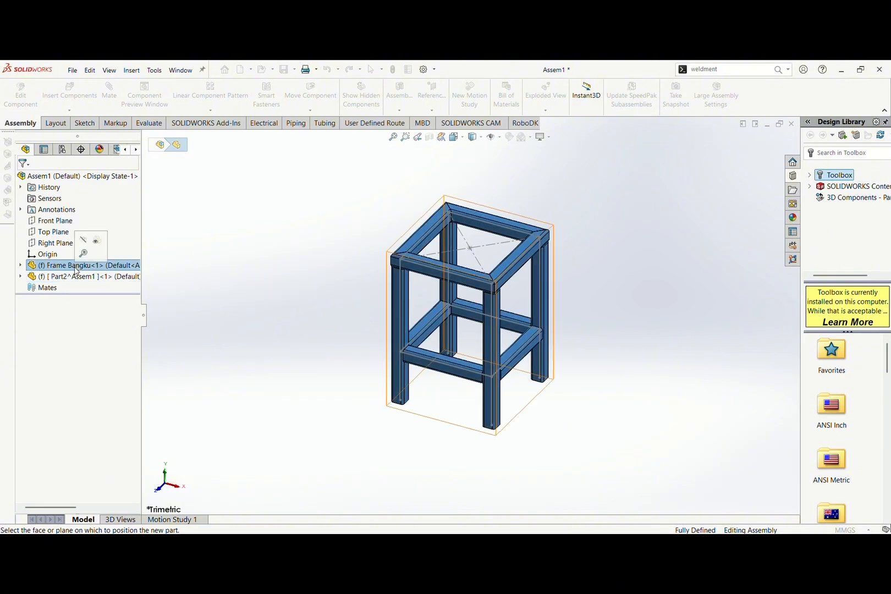
left_click(72, 277)
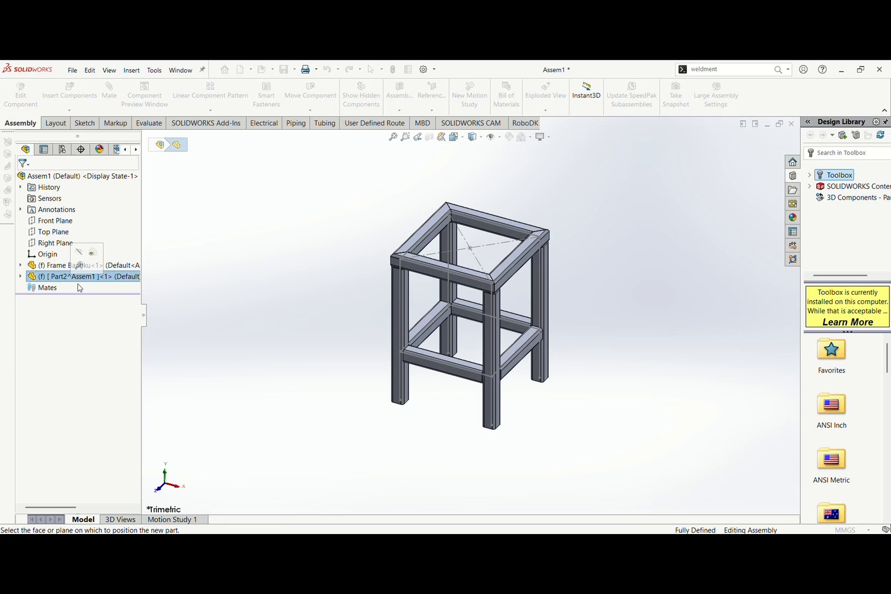
right_click(58, 279)
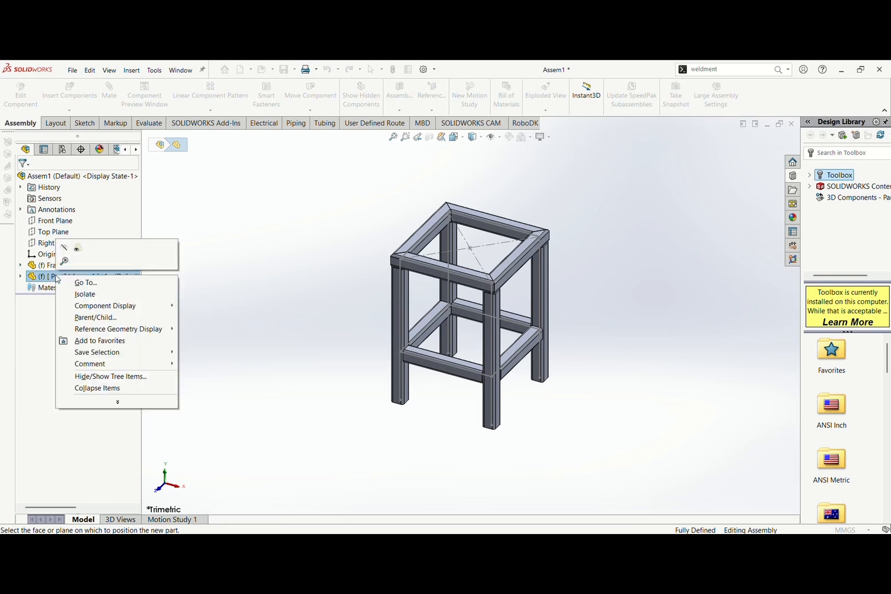
left_click(51, 286)
left_click(339, 326)
left_click(88, 265)
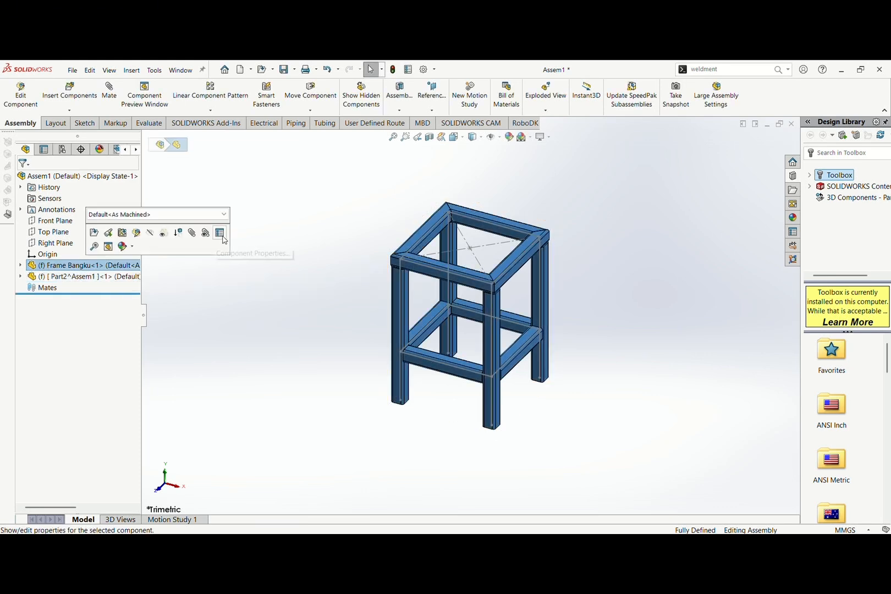
left_click(132, 247)
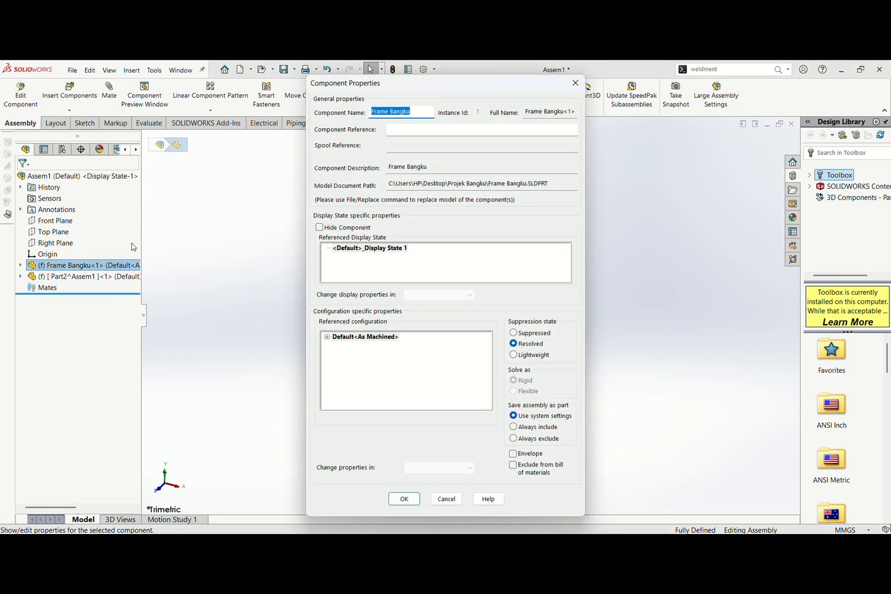
left_click(575, 83)
Open the newly inserted part for in-context editing within the assembly
left_click(59, 277)
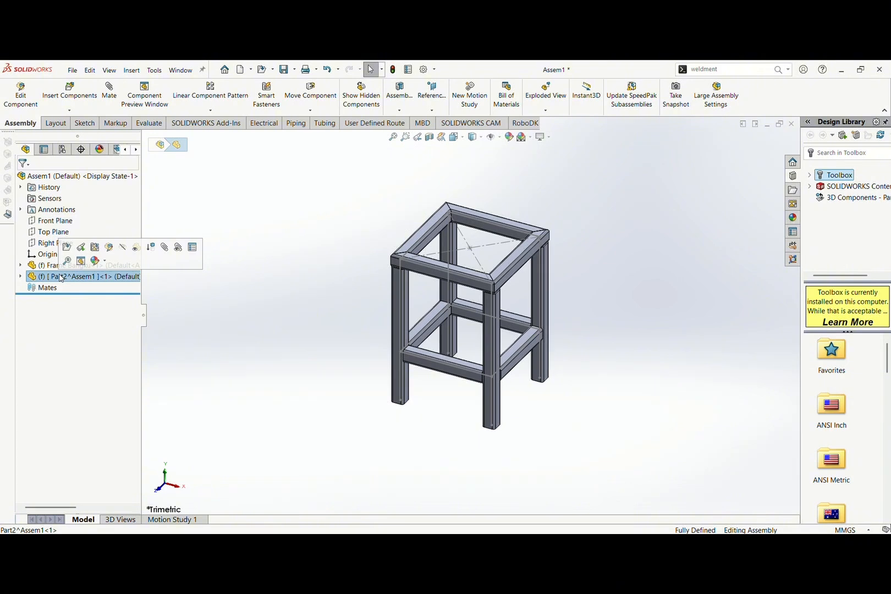
right_click(60, 279)
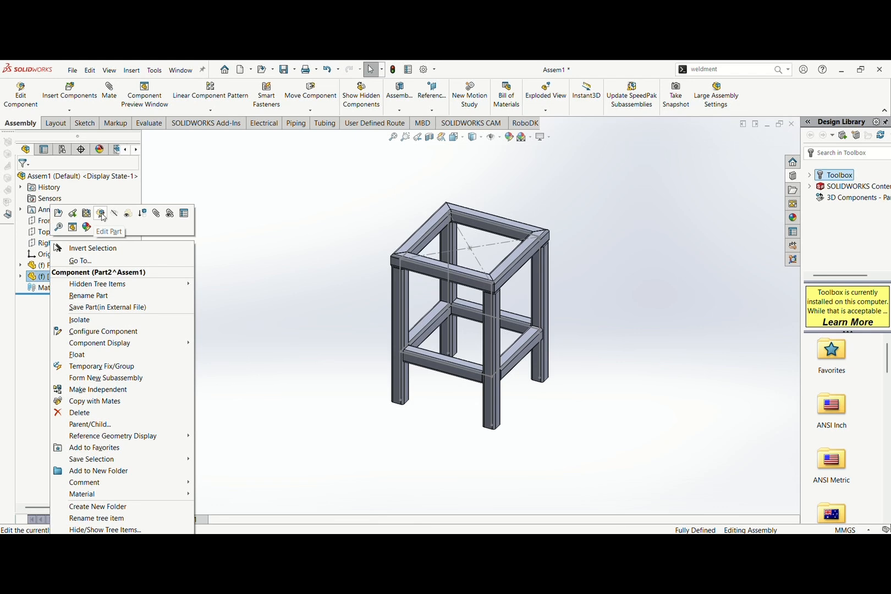
left_click(101, 214)
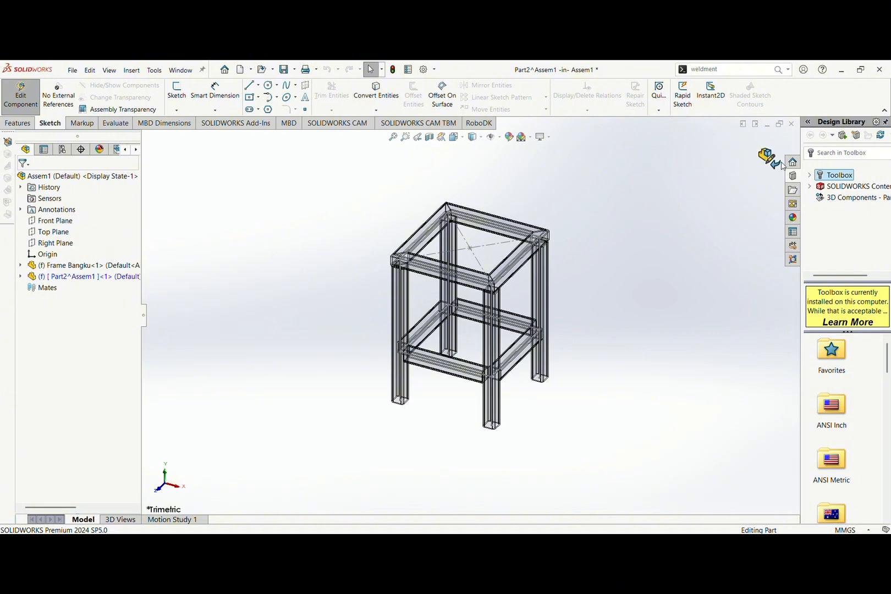
left_click(27, 125)
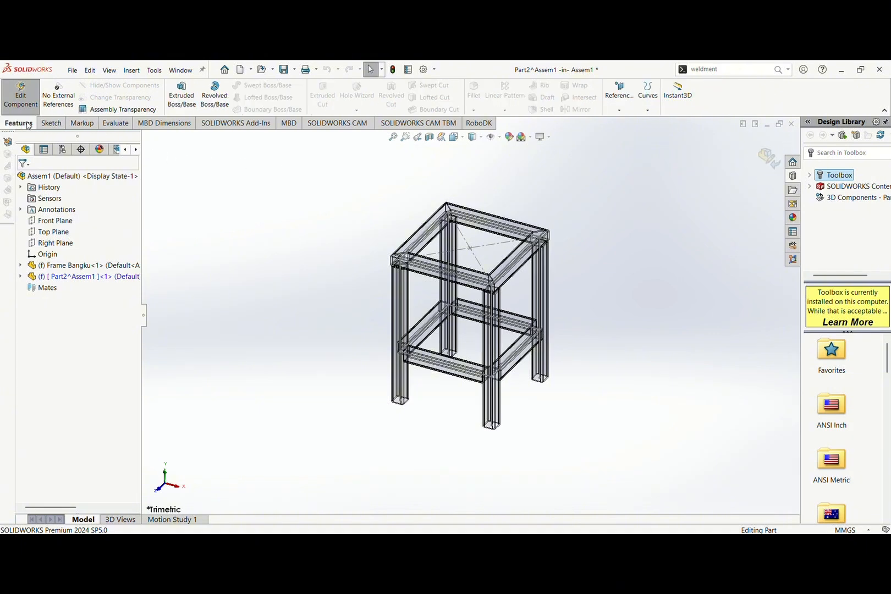
left_click(51, 125)
left_click(95, 127)
left_click(55, 124)
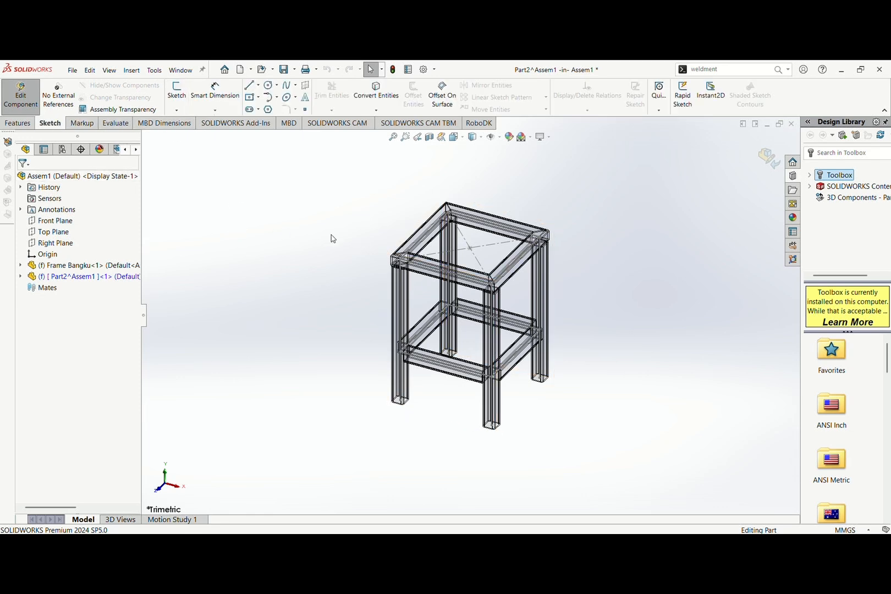
Start a sketch on the top face of one of the stool frame's upper square tubes
scroll(431, 245, "down", 5)
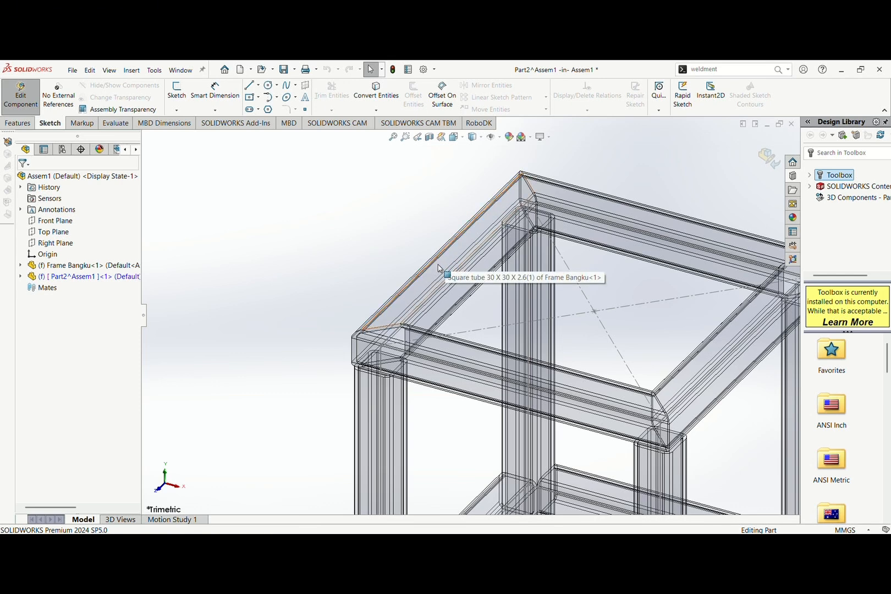
scroll(442, 278, "down", 2)
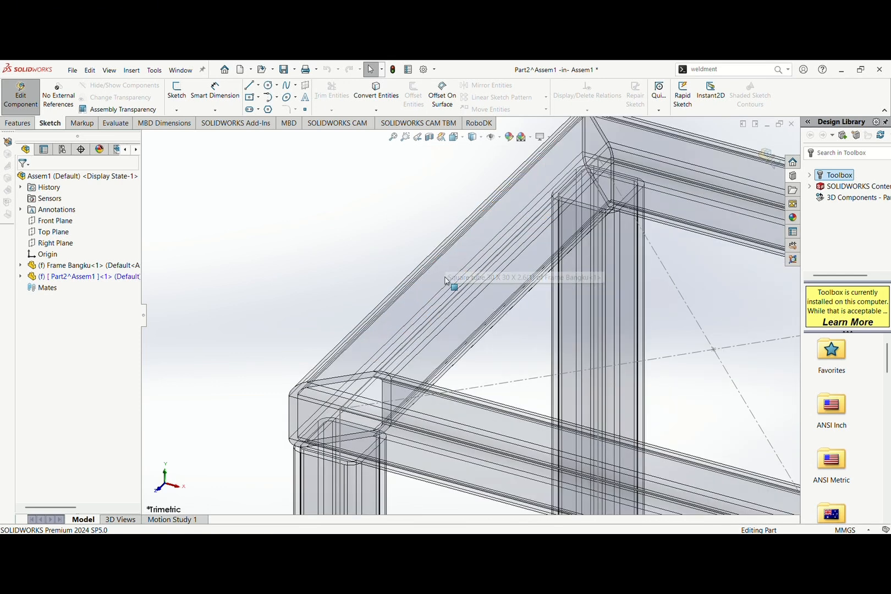
scroll(443, 308, "up", 3)
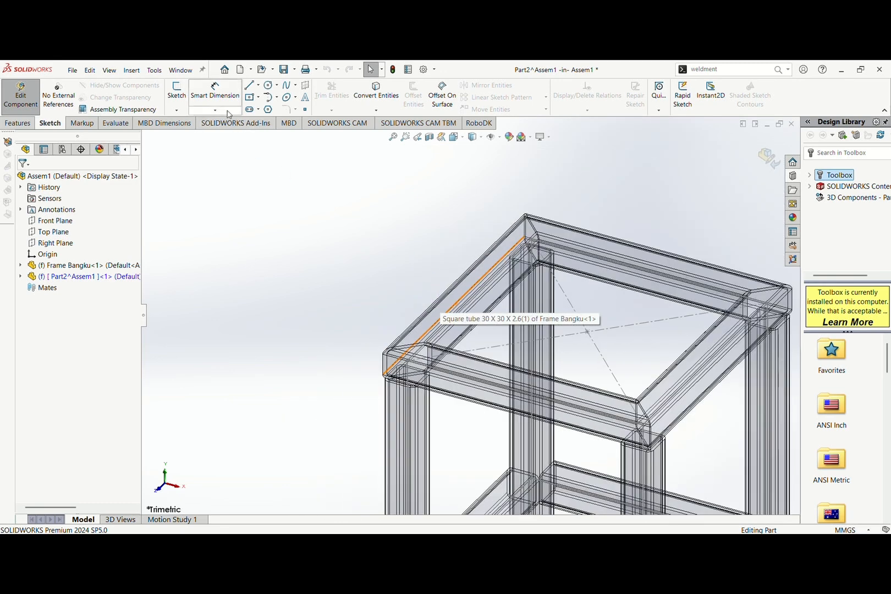
left_click(177, 92)
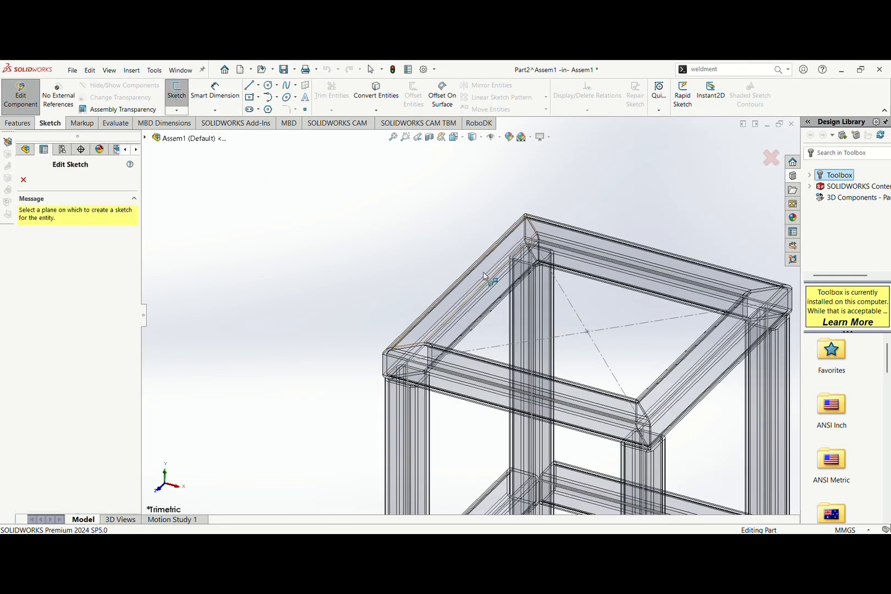
scroll(484, 275, "down", 3)
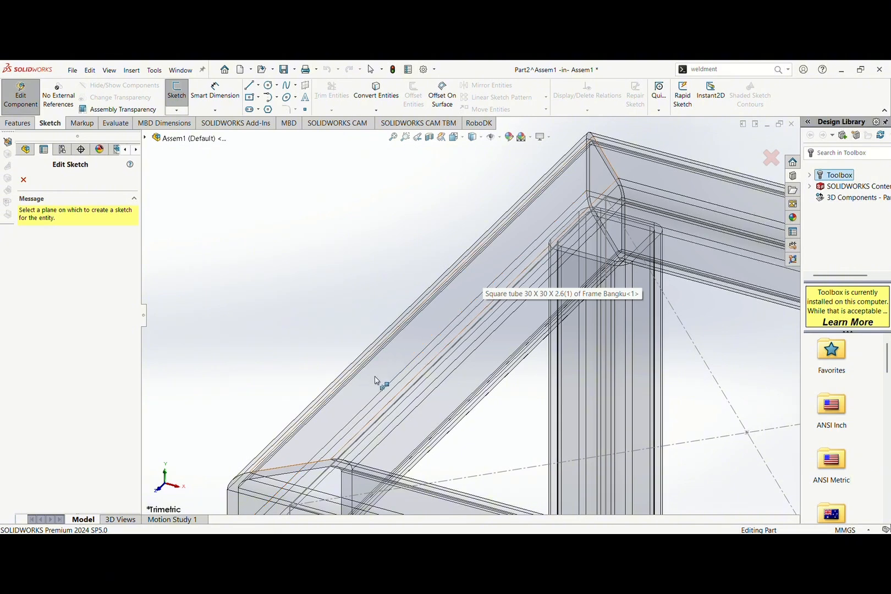
scroll(363, 391, "up", 3)
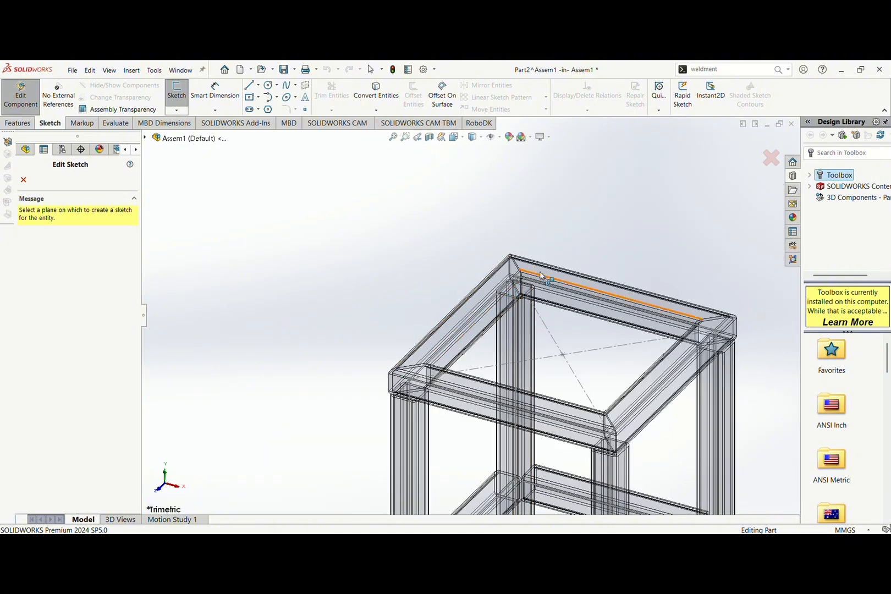
scroll(440, 356, "down", 3)
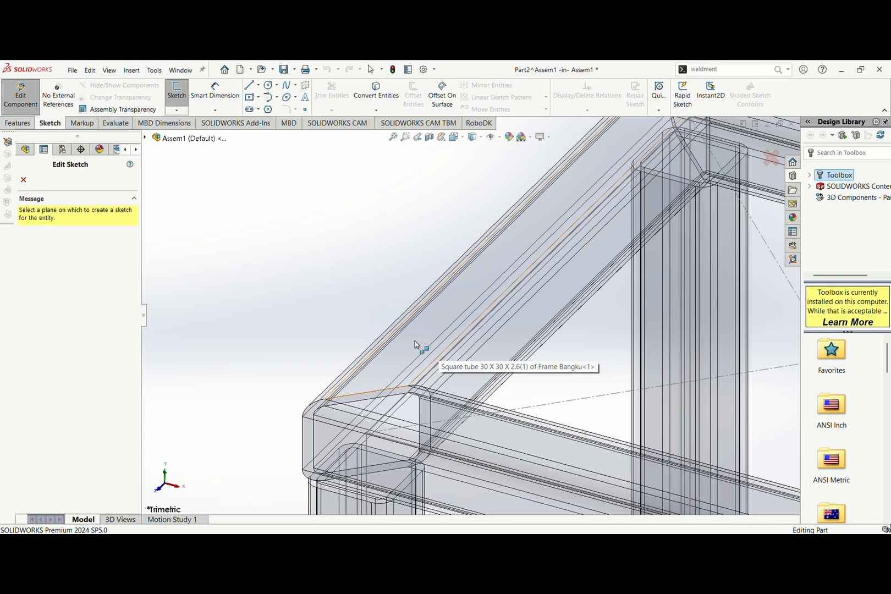
left_click(415, 343)
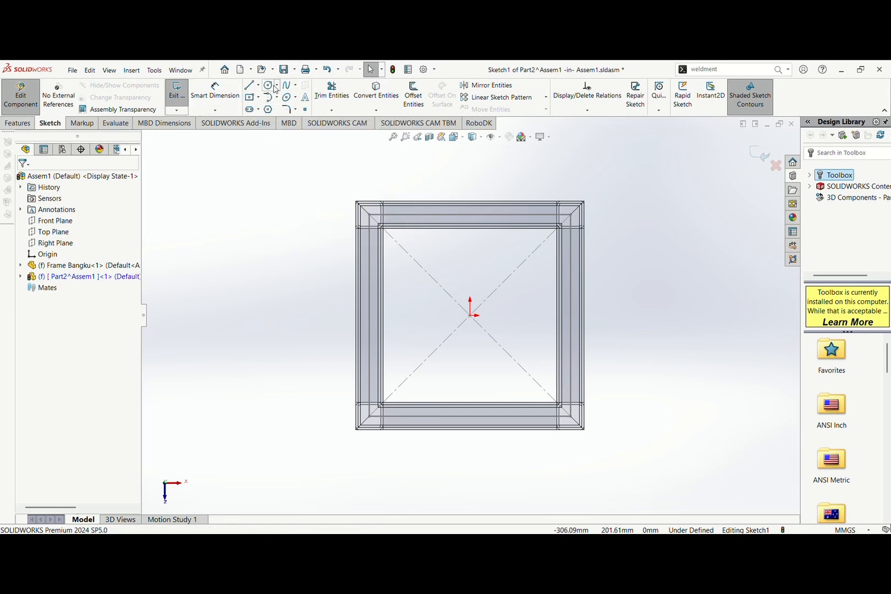
Sketch a circle centred on the origin and enclosing the square frame, with a radius of about 187 mm
left_click(269, 86)
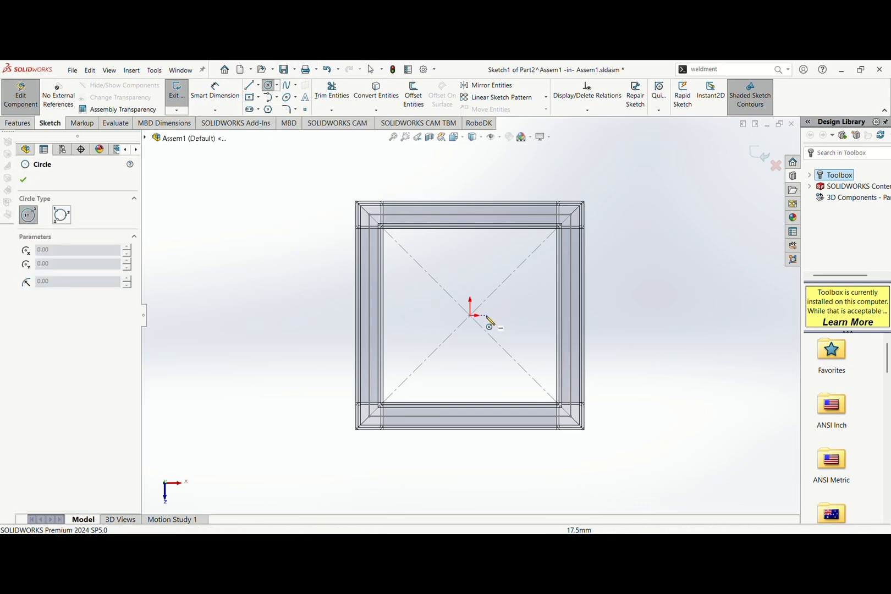
left_click(470, 316)
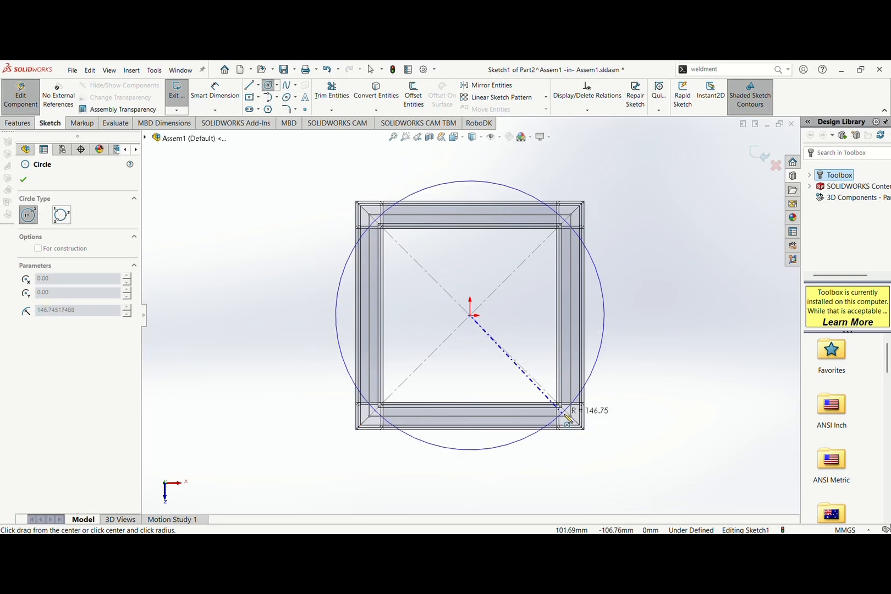
left_click(592, 439)
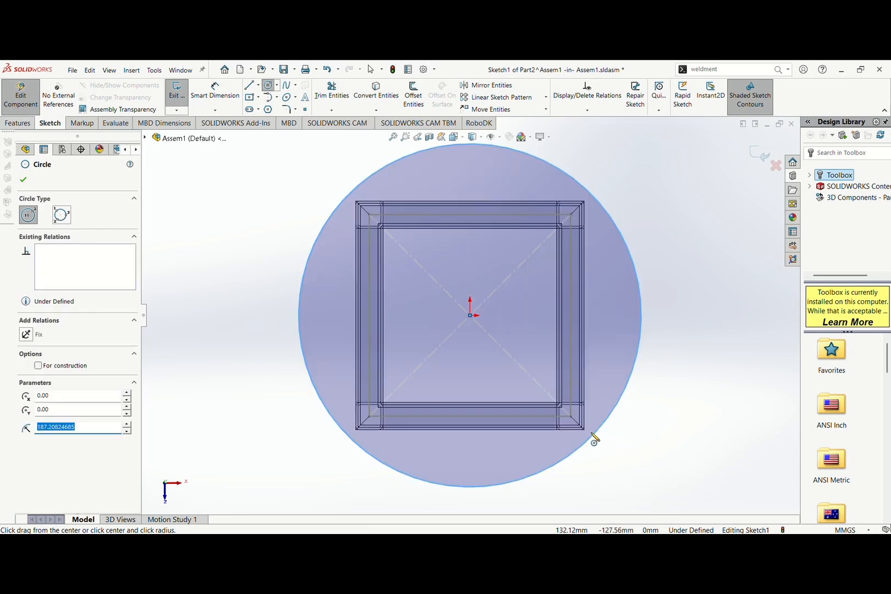
key("Escape")
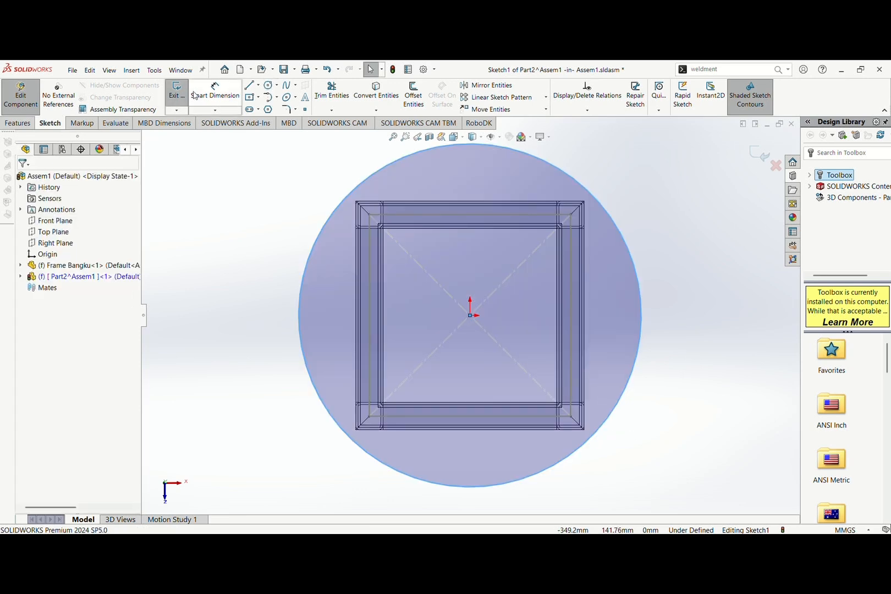
Dimension the circle's diameter and set it to 370 mm
left_click(213, 92)
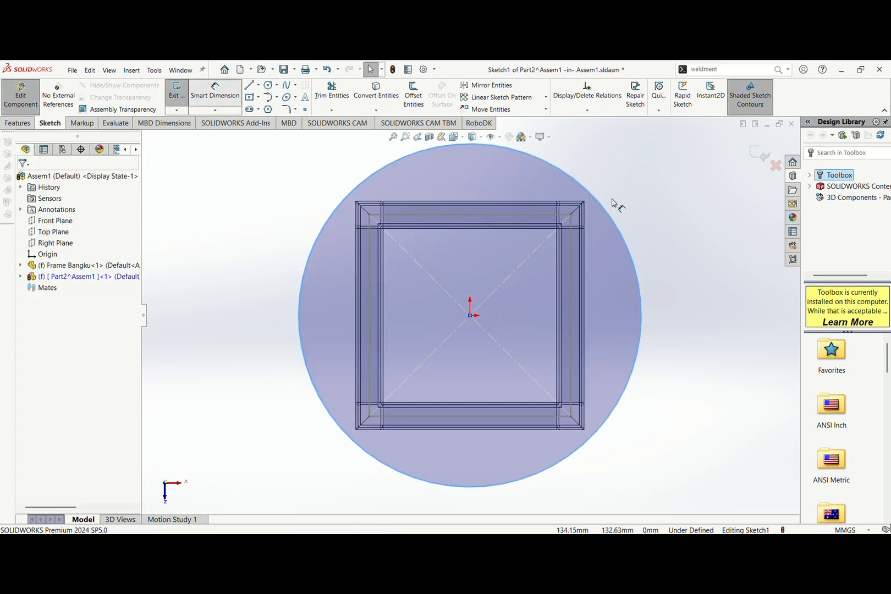
left_click(643, 322)
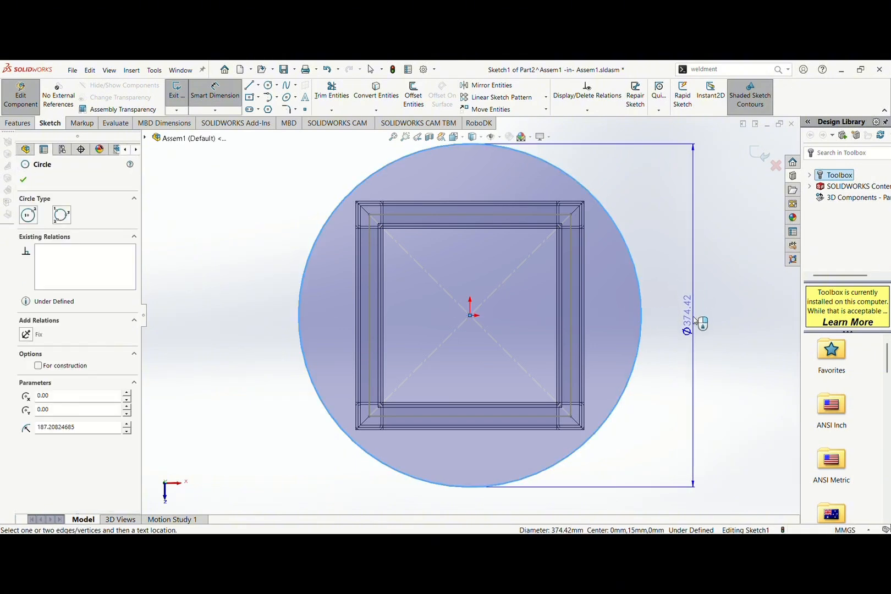
left_click(700, 323)
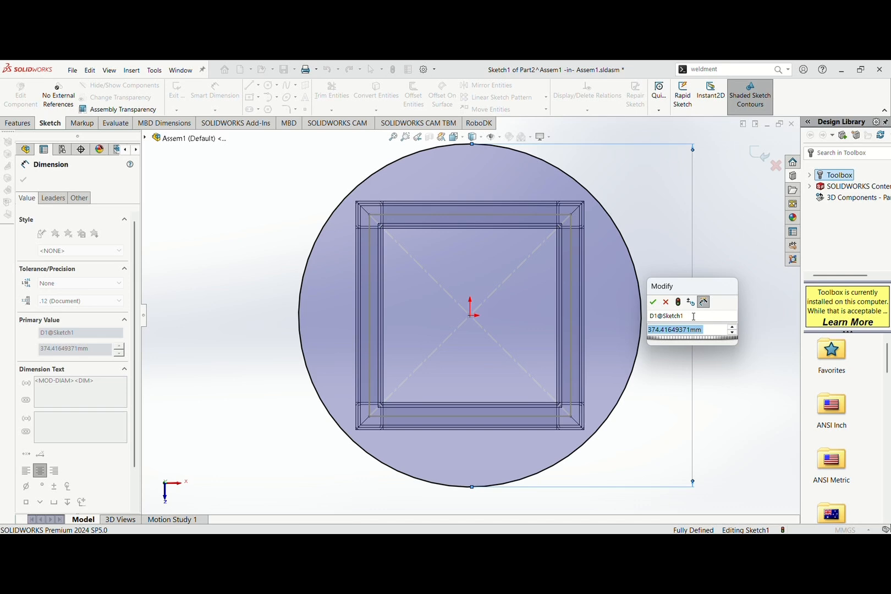
type("370")
key("Return")
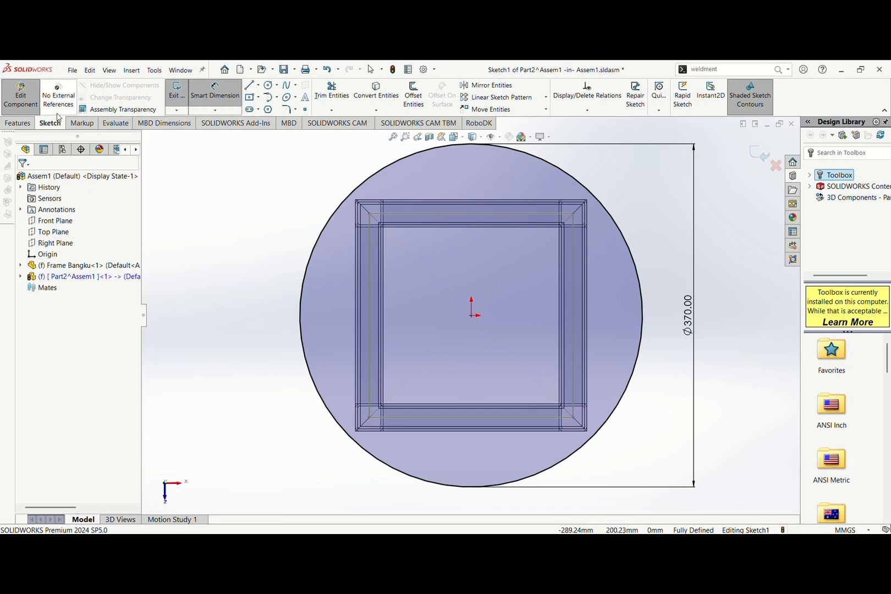
Extrude the circle upward from the frame's top face as a blind boss 10 mm thick to form the seat
left_click(9, 126)
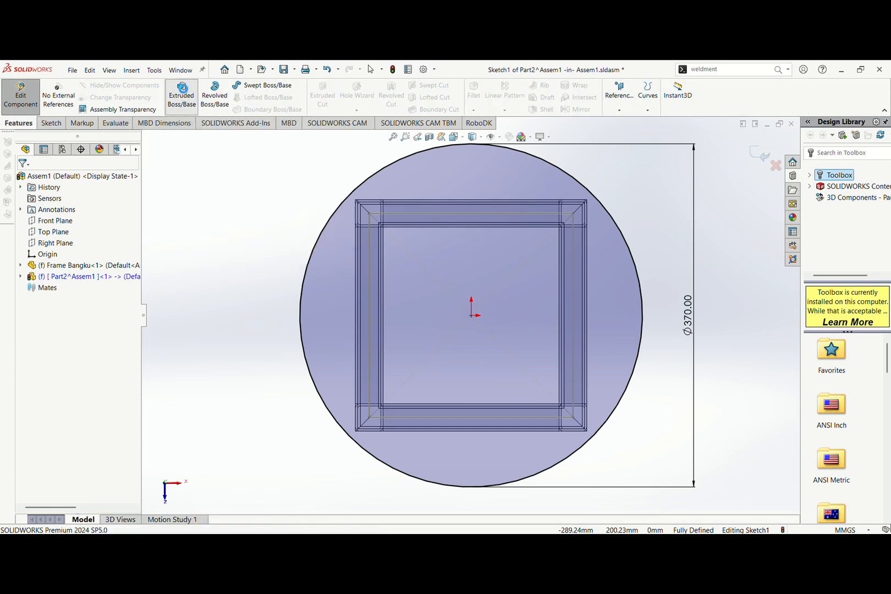
left_click(181, 90)
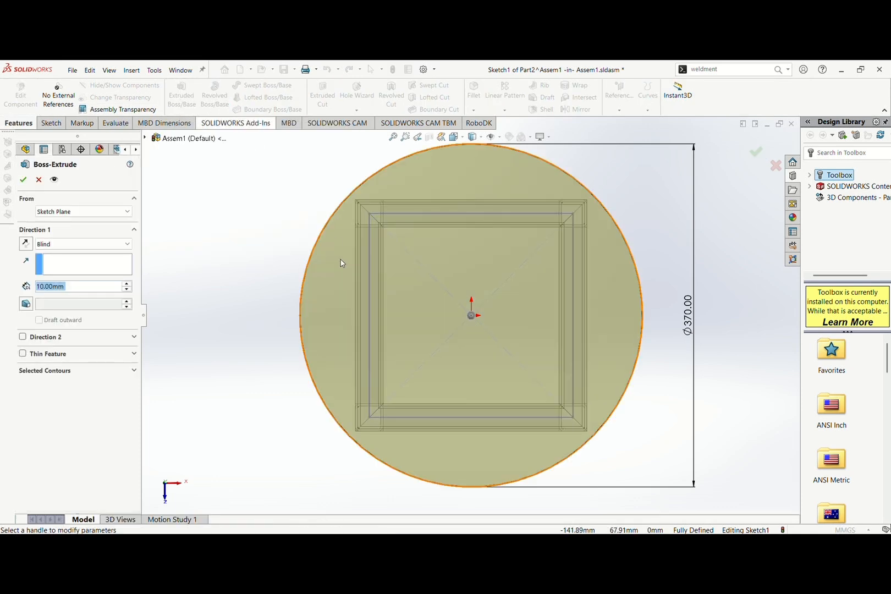
middle_click_drag(315, 345, 295, 163)
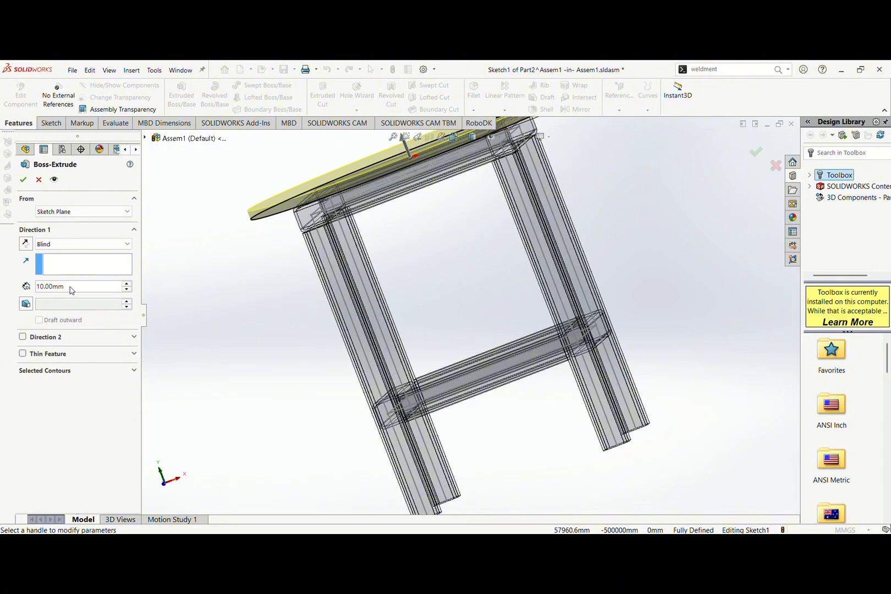
left_click(24, 180)
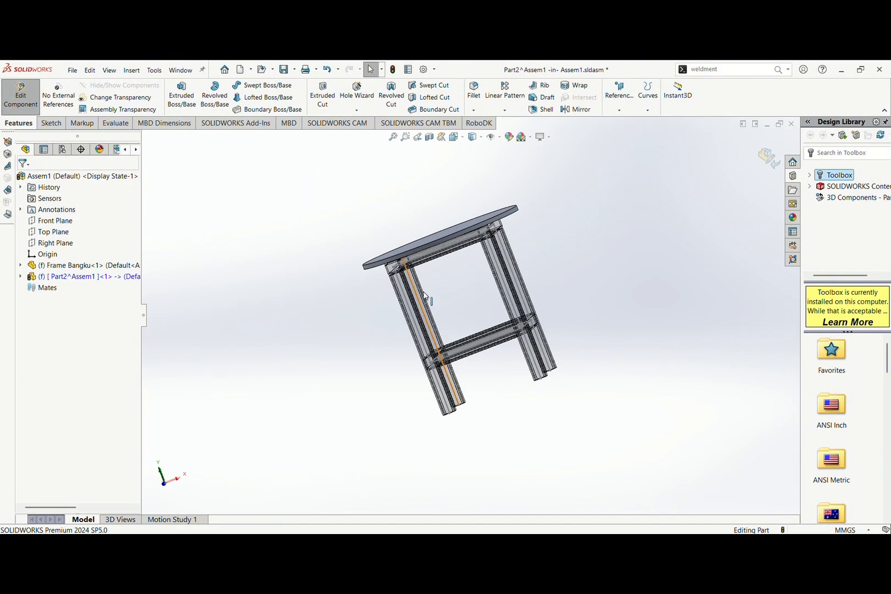
Examine the round seat from above and underneath, checking how it rests on the frame's upper square tubes
key("ctrl+7")
scroll(482, 281, "down", 3)
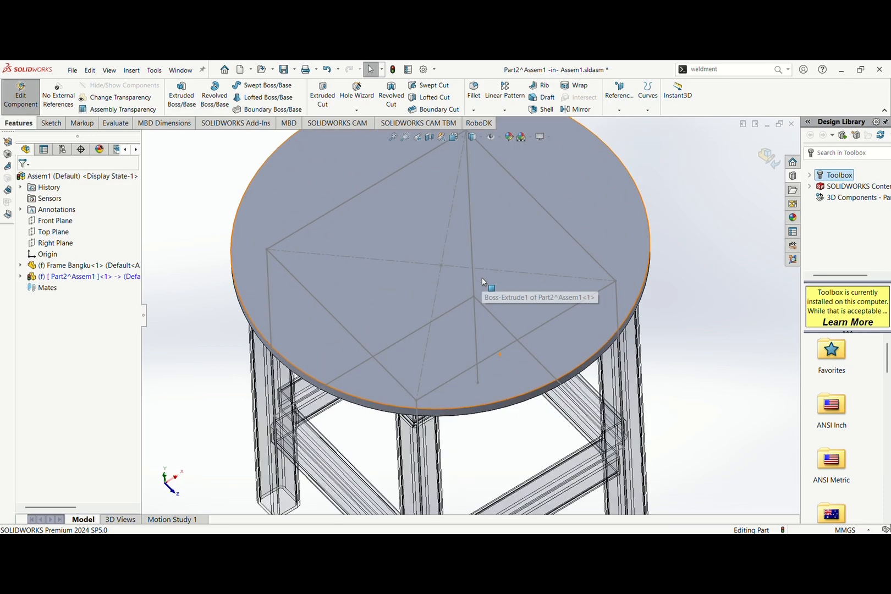
scroll(483, 286, "up", 3)
middle_click_drag(483, 286, 482, 235)
scroll(478, 233, "down", 6)
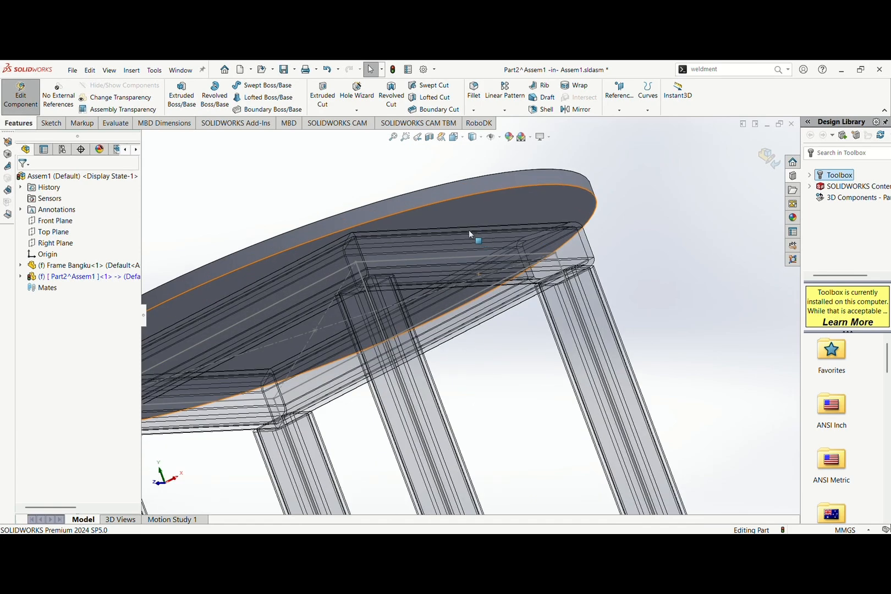
scroll(442, 263, "up", 5)
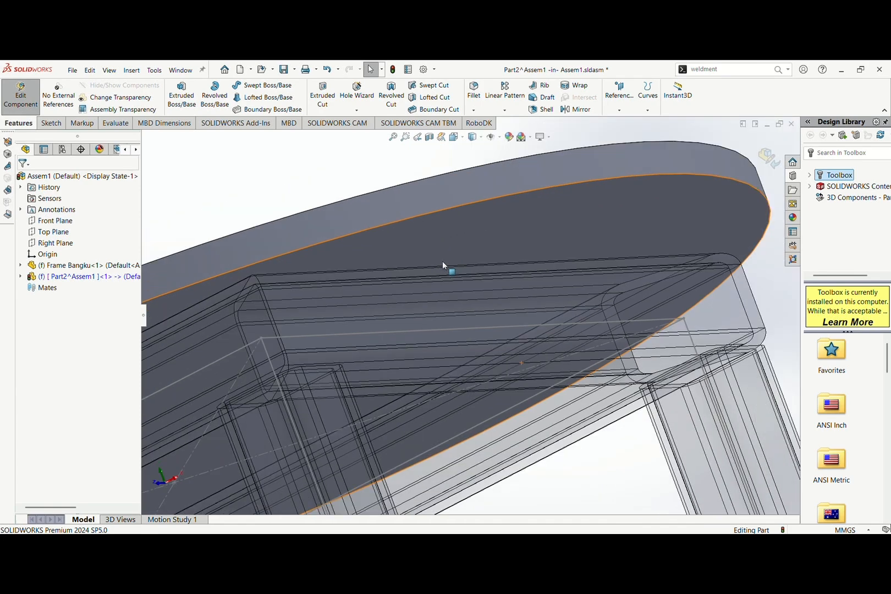
mouse_move(448, 267)
middle_mouse_down()
mouse_move(501, 324)
mouse_move(518, 391)
mouse_move(600, 368)
middle_mouse_up()
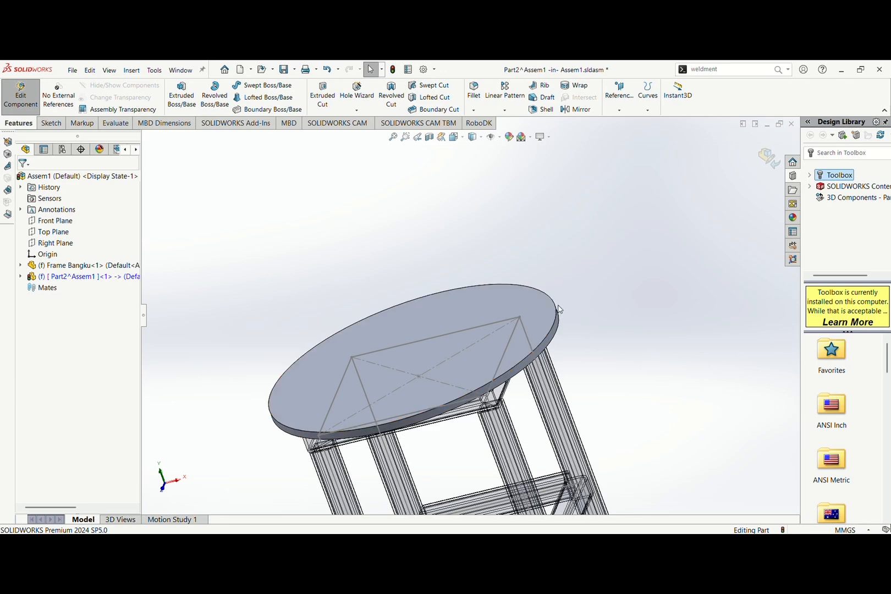
scroll(410, 347, "down", 2)
scroll(506, 342, "up", 2)
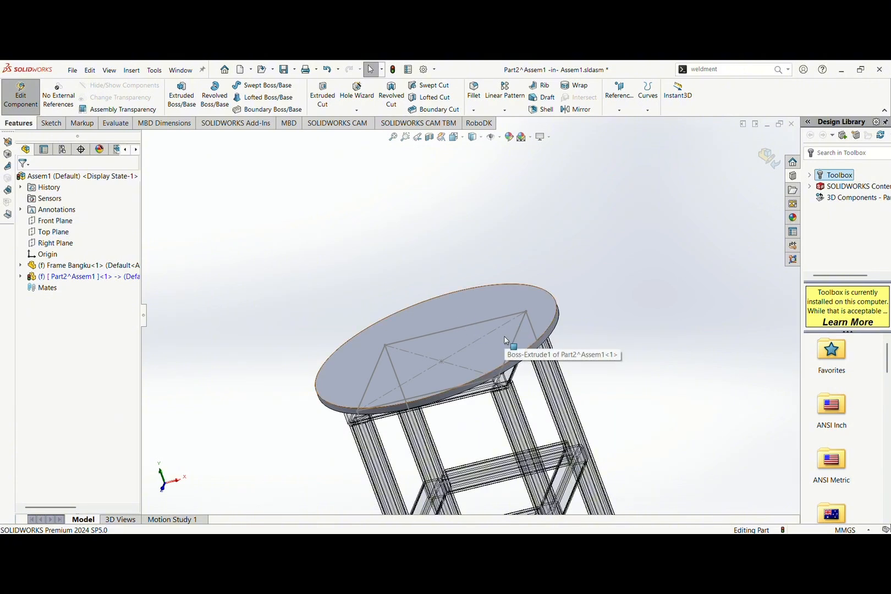
middle_click_drag(498, 361, 485, 429)
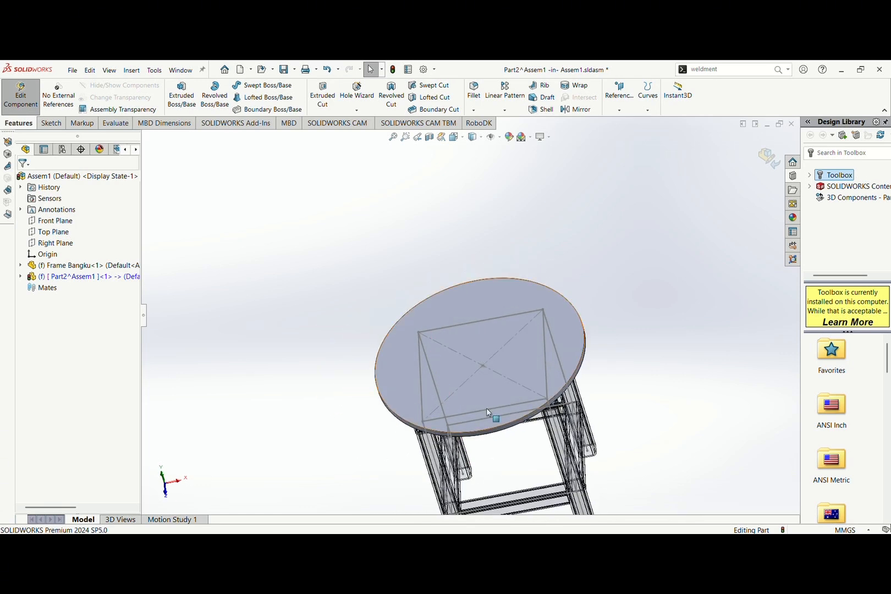
scroll(493, 353, "up", 5)
middle_click_drag(536, 395, 477, 331)
scroll(477, 331, "down", 6)
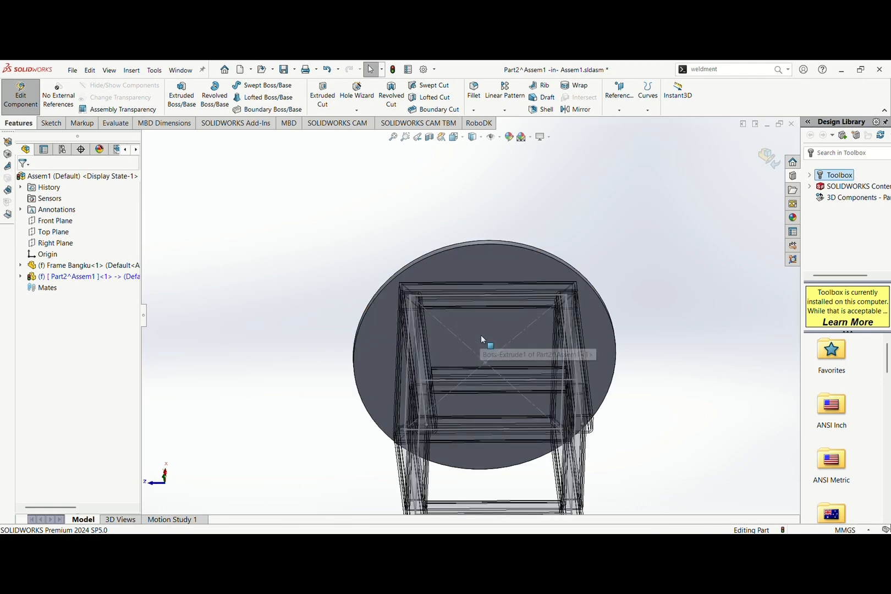
scroll(465, 312, "up", 4)
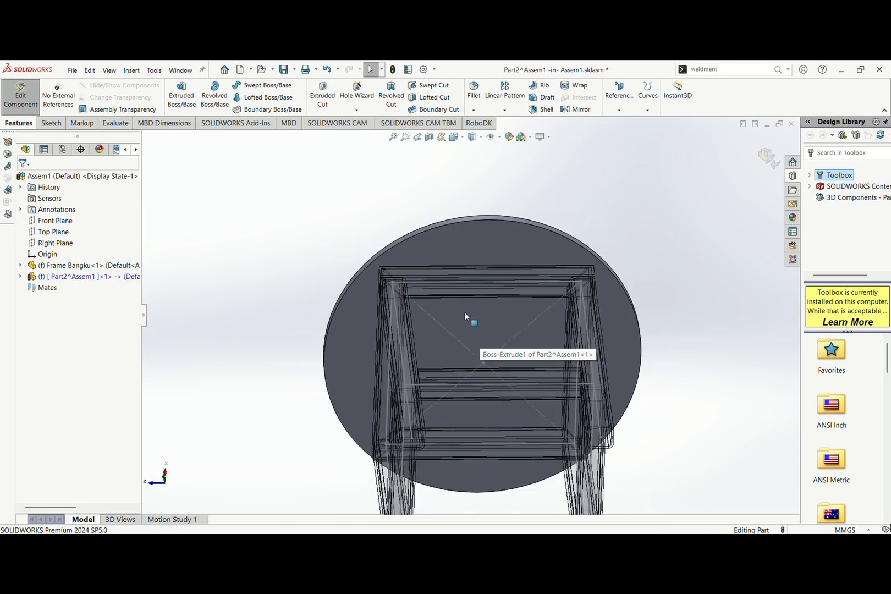
middle_click_drag(435, 330, 438, 312)
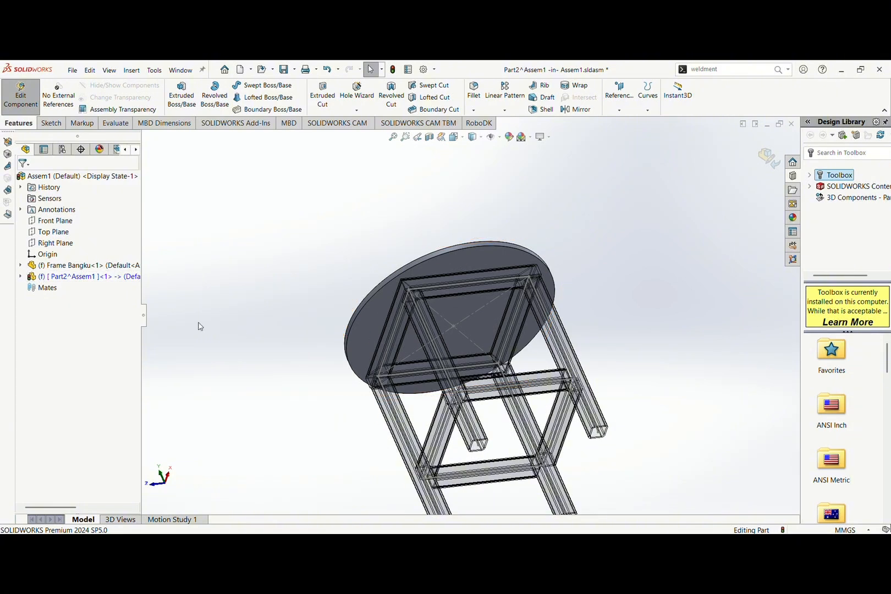
middle_click_drag(477, 390, 540, 480)
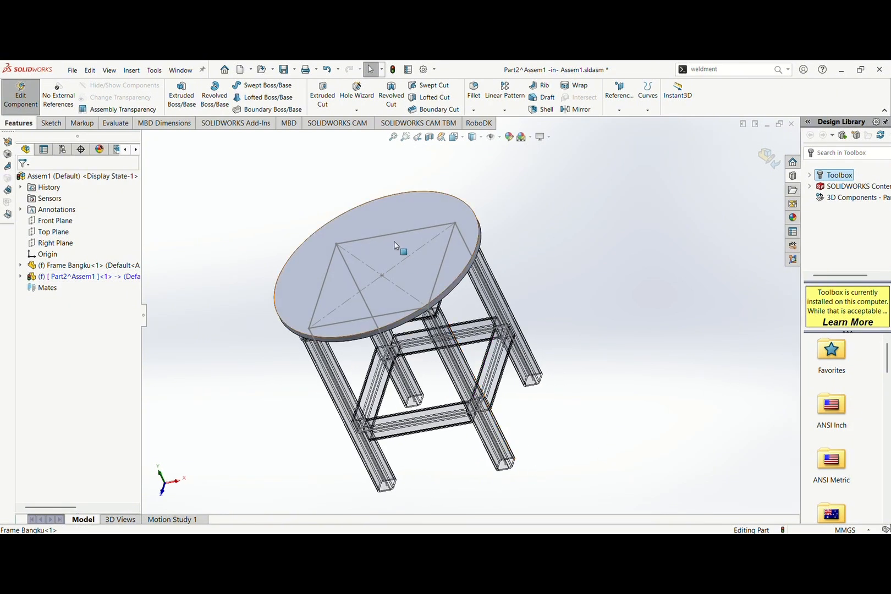
scroll(424, 272, "down", 5)
scroll(492, 308, "up", 3)
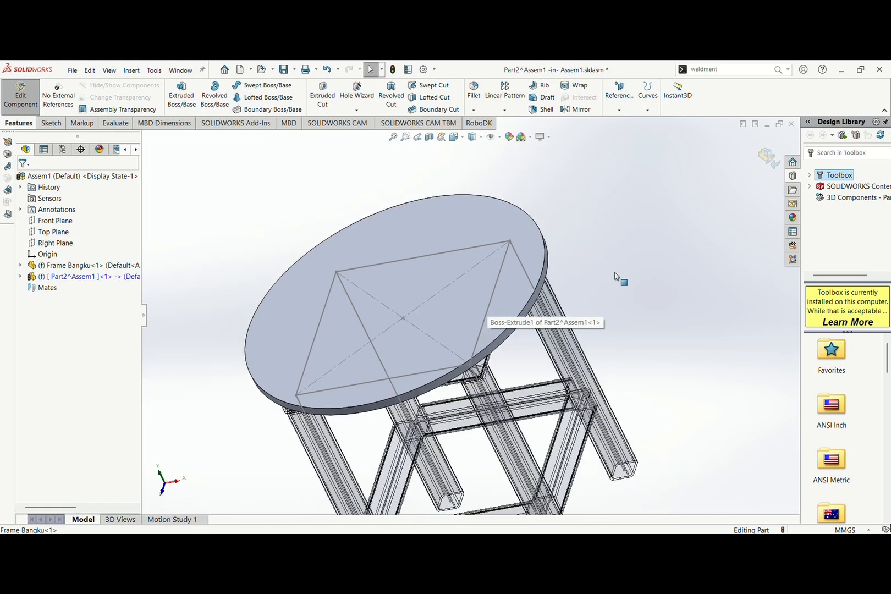
middle_click_drag(487, 344, 401, 258)
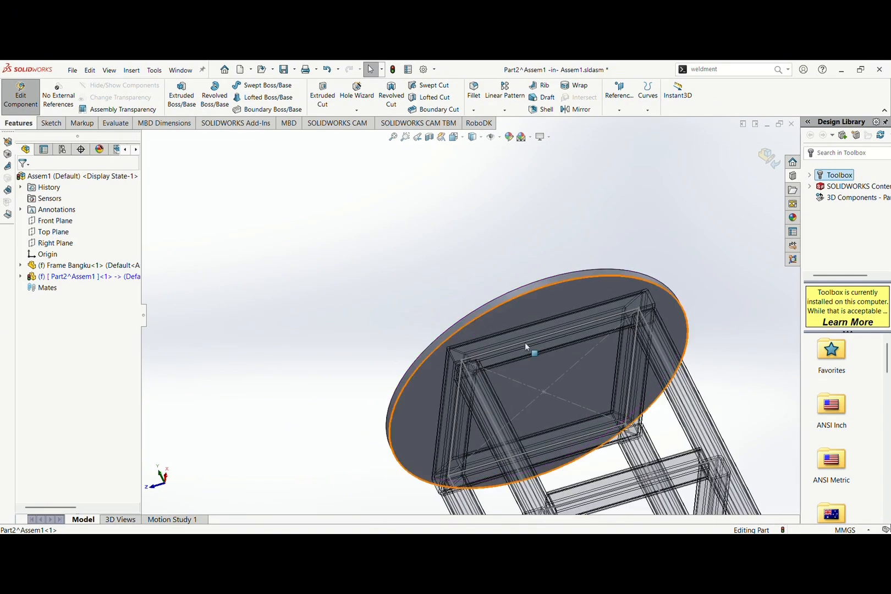
scroll(539, 318, "down", 5)
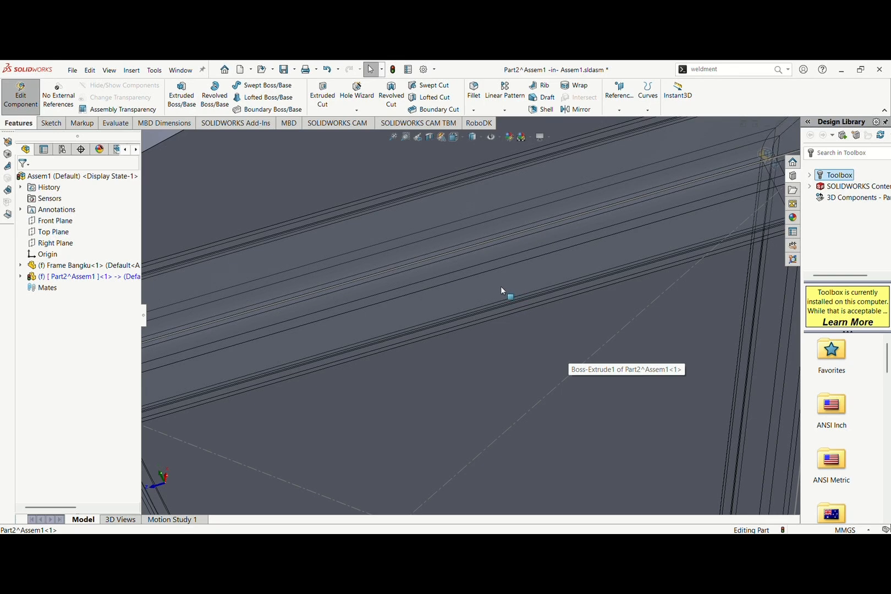
scroll(527, 287, "up", 5)
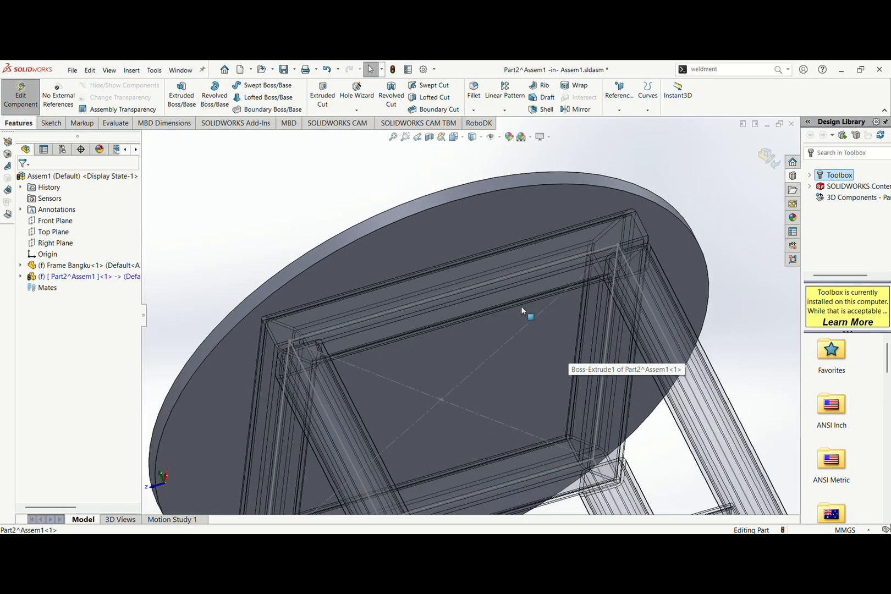
middle_click_drag(533, 328, 583, 422)
scroll(583, 409, "down", 5)
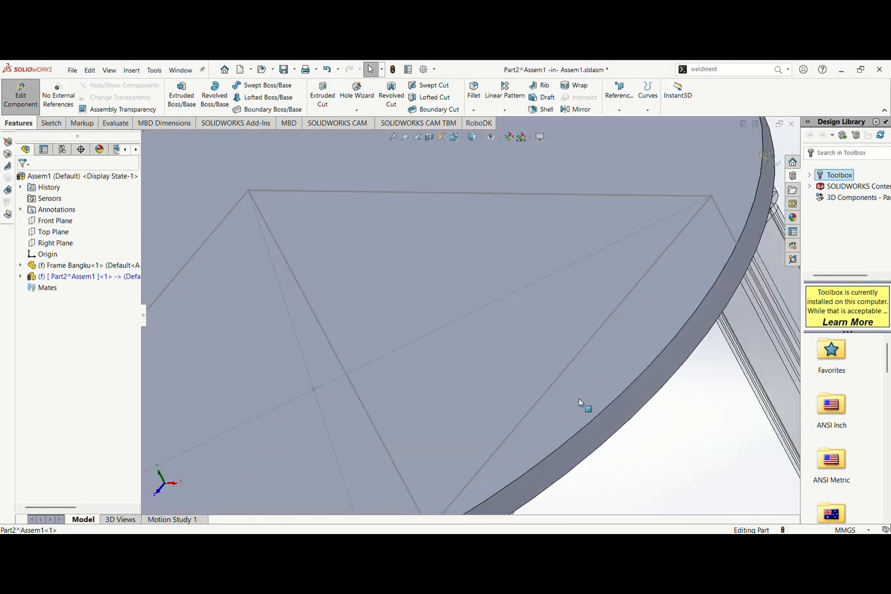
scroll(577, 391, "up", 6)
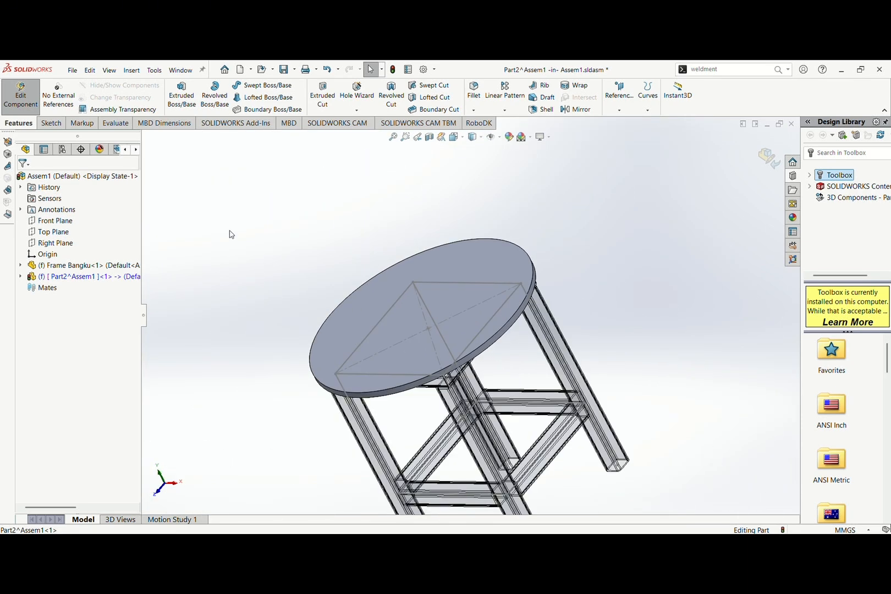
Start a sketch on the top face of the round seat
left_click(47, 123)
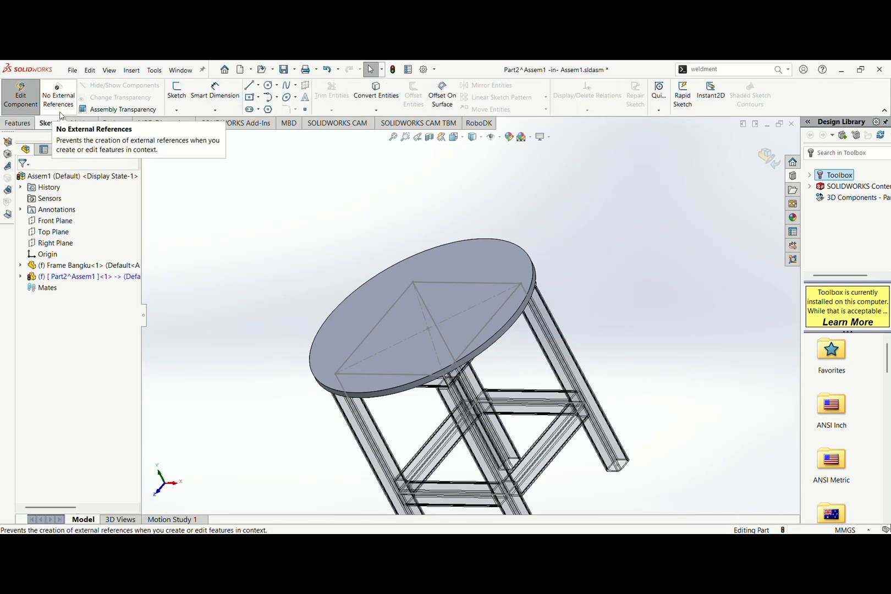
left_click(176, 90)
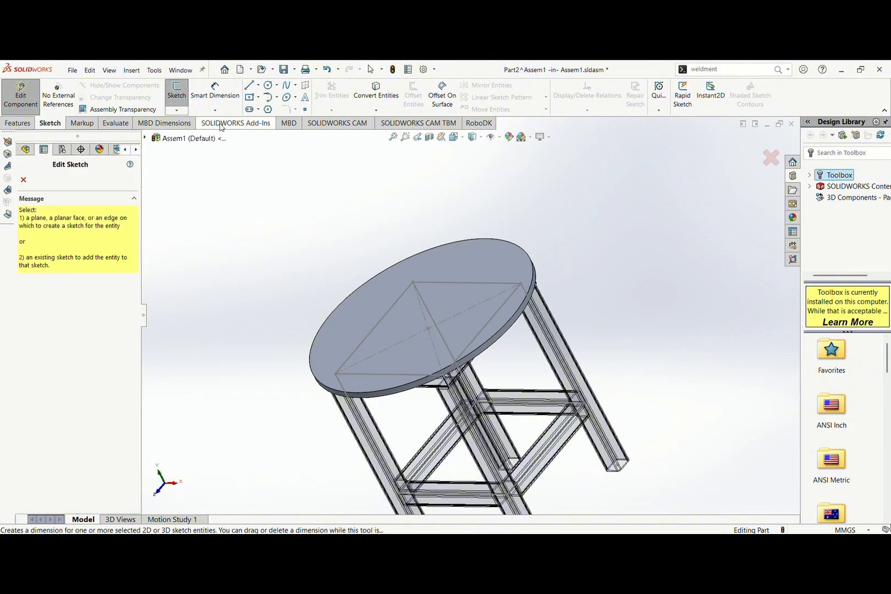
left_click(489, 275)
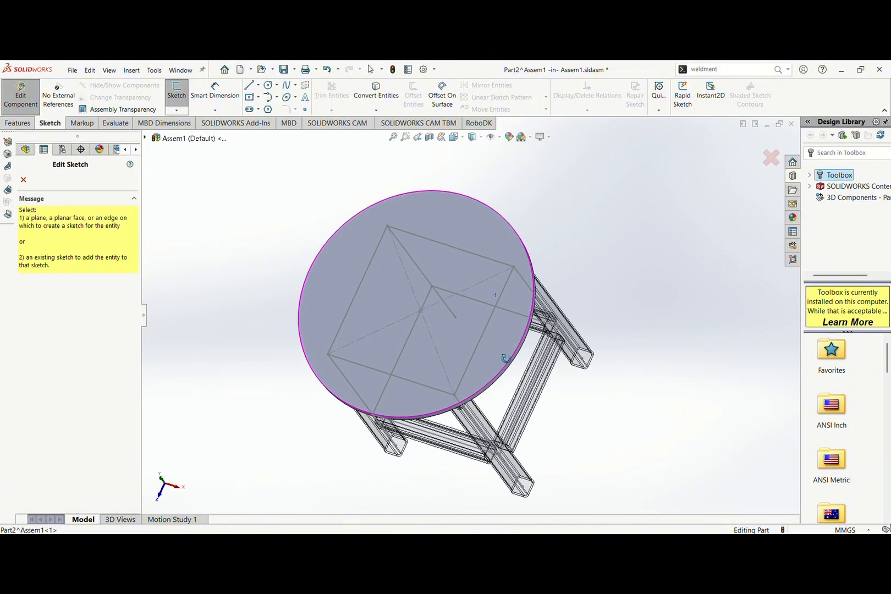
scroll(465, 259, "up", 3)
middle_click_drag(432, 347, 438, 253)
scroll(439, 252, "down", 5)
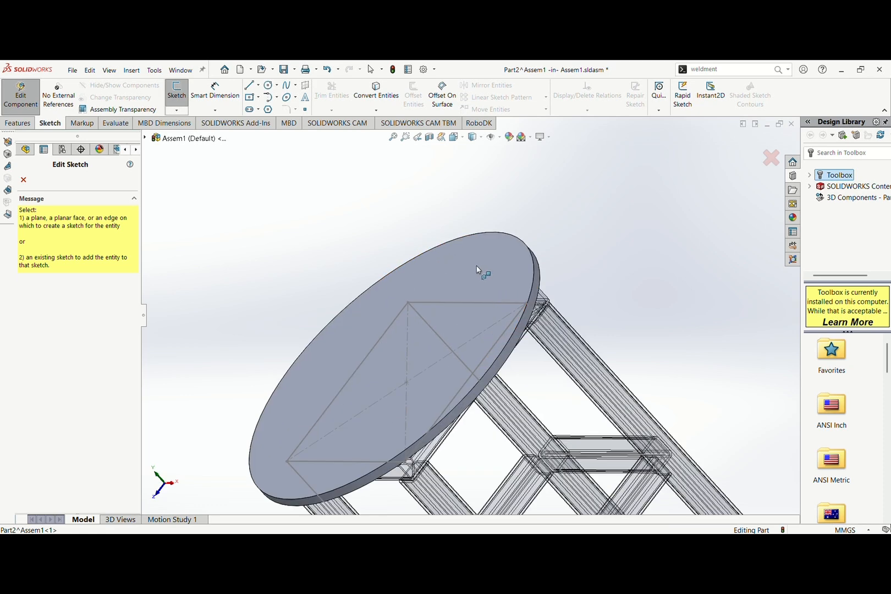
left_click(478, 269)
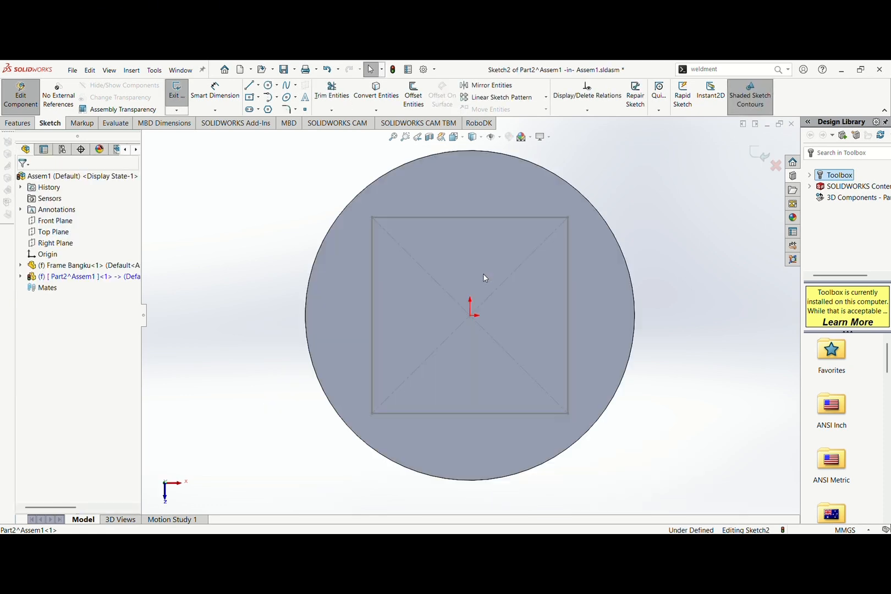
Sketch a small circle with a radius of about 11 mm, centred on the midpoint of the frame square's side at positive X
scroll(558, 369, "up", 2)
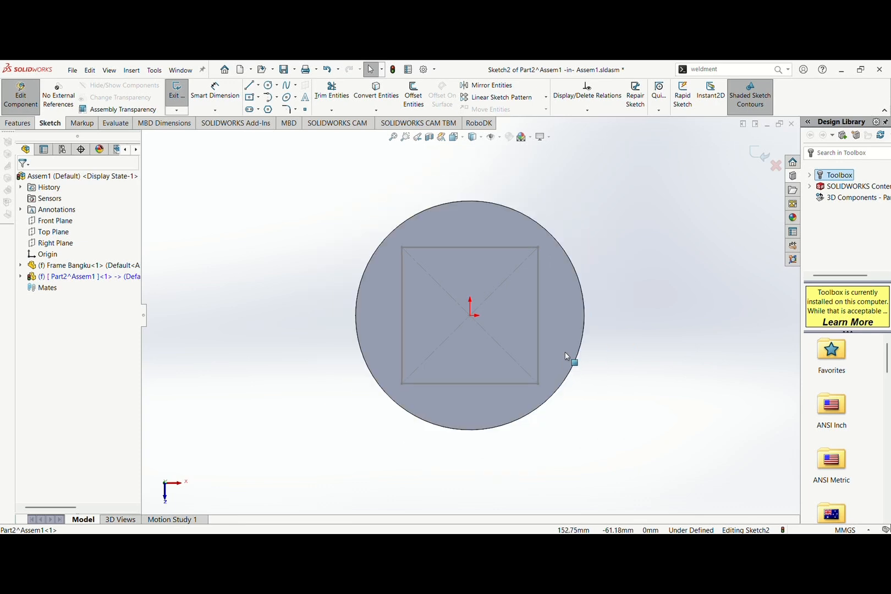
scroll(477, 261, "down", 3)
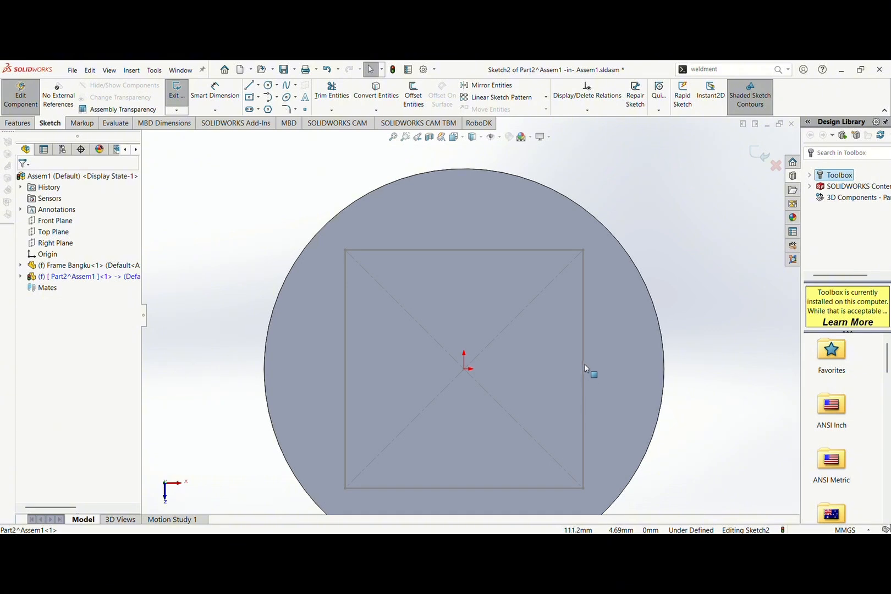
scroll(583, 382, "up", 2)
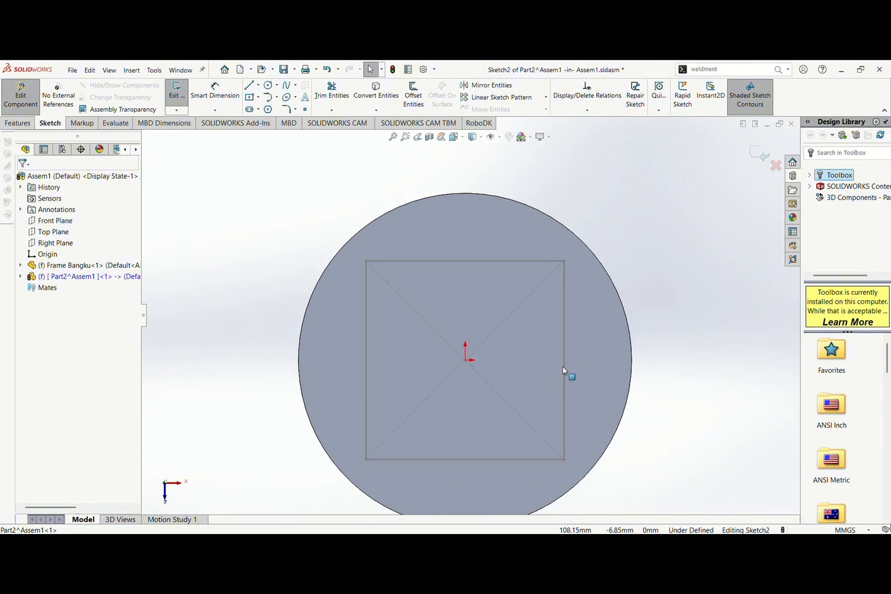
left_click(268, 87)
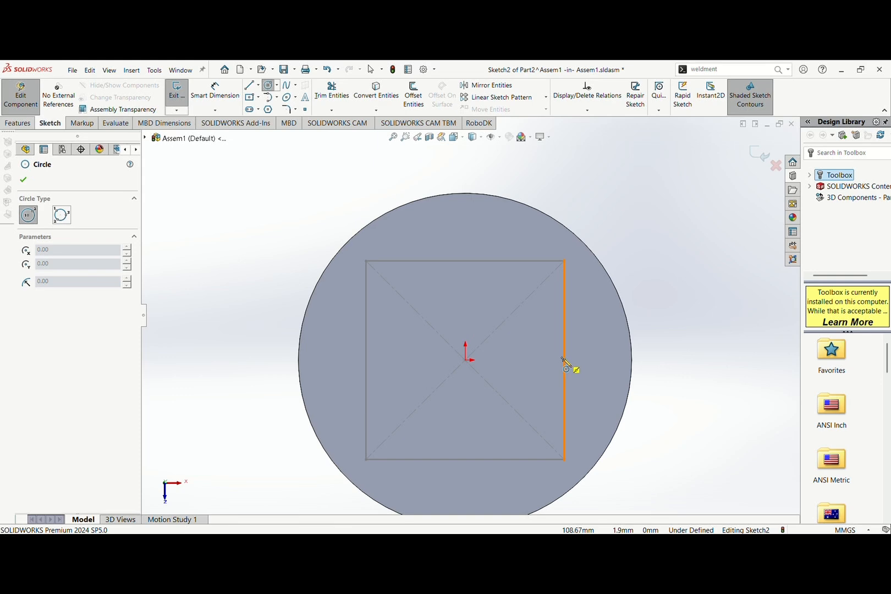
scroll(566, 363, "down", 2)
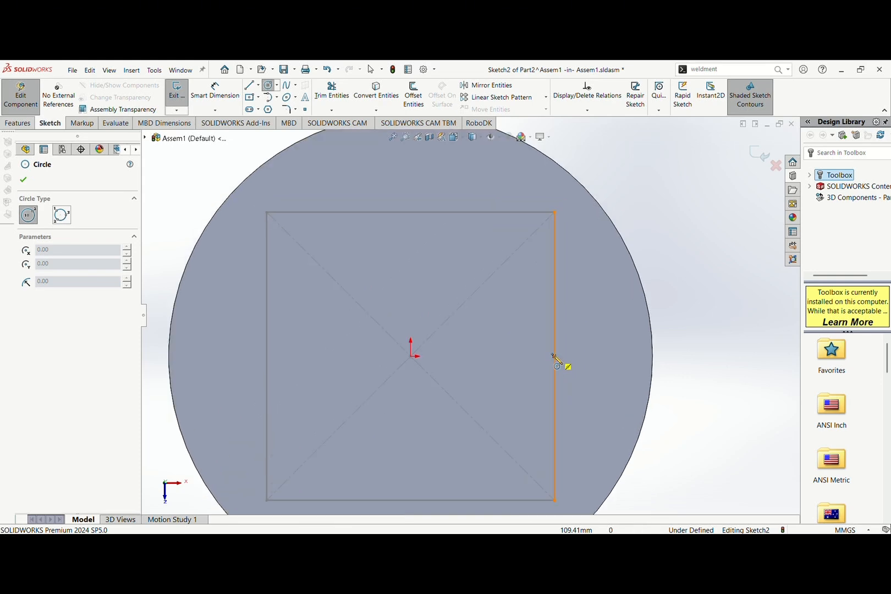
scroll(556, 357, "down", 2)
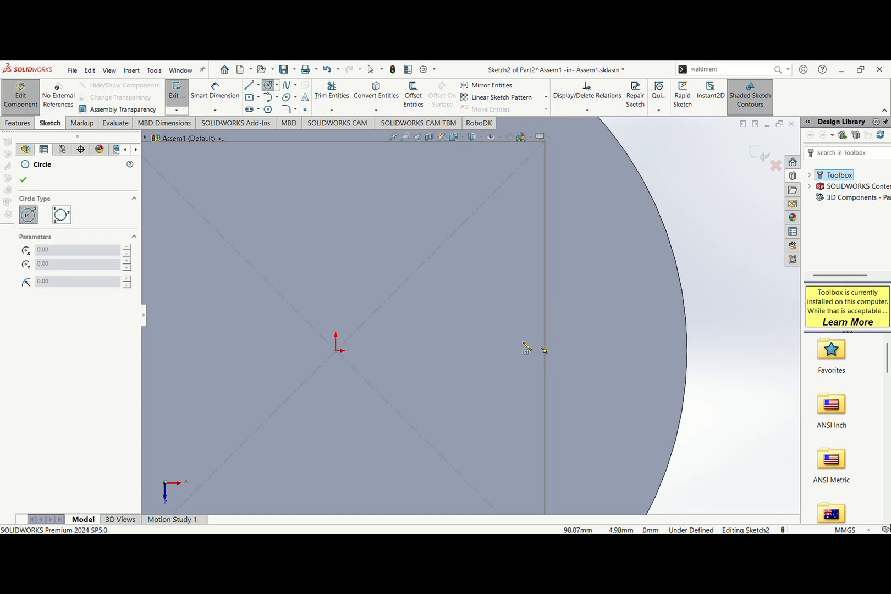
left_click(543, 349)
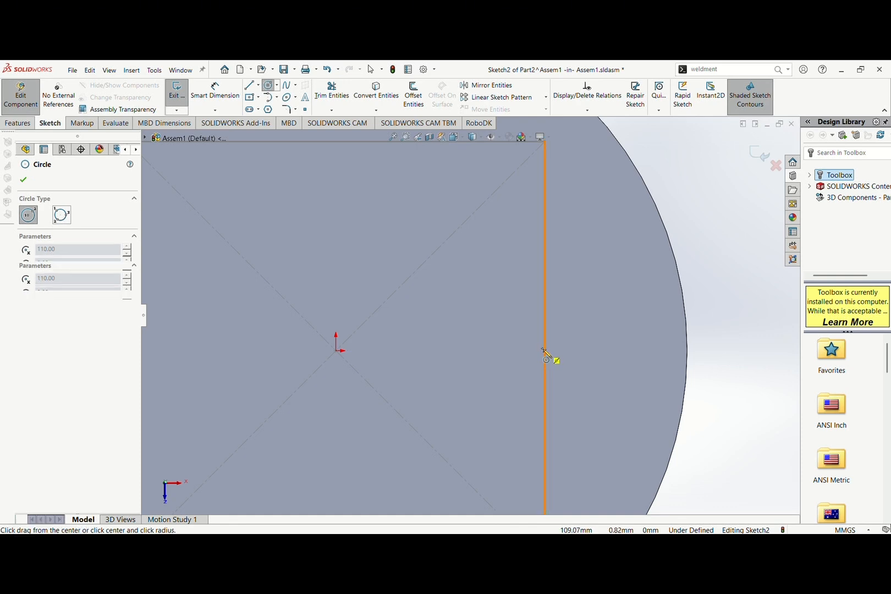
left_click(558, 366)
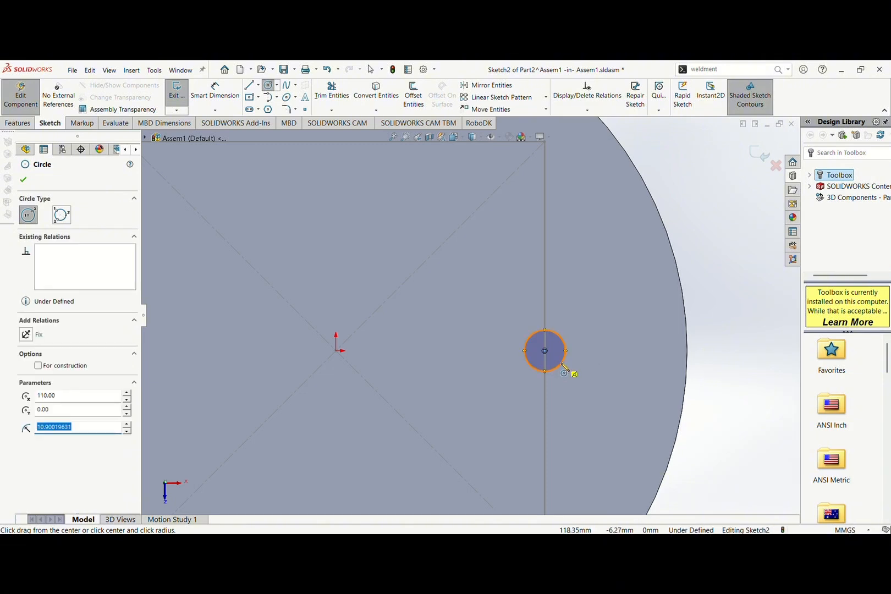
key("Escape")
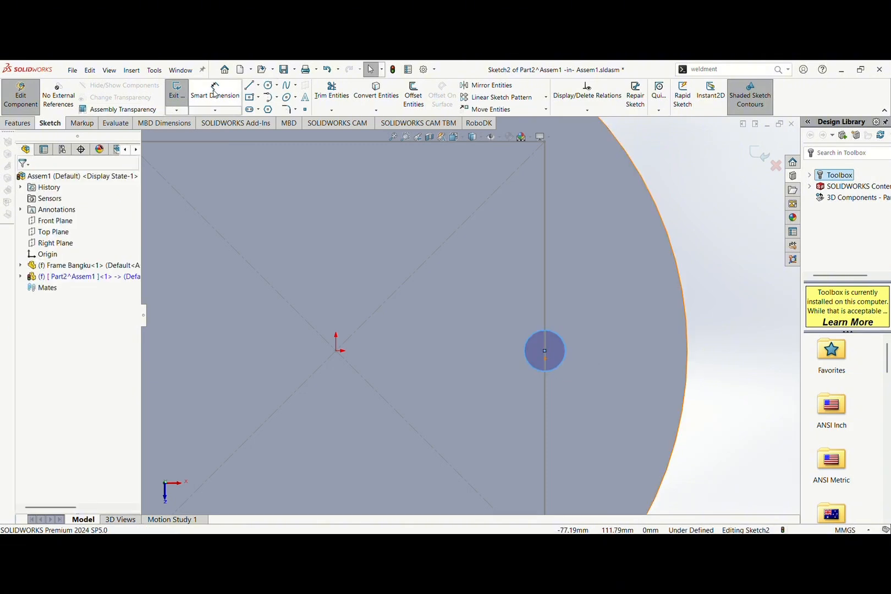
Dimension the small circle's diameter and set it to 3 mm
left_click(215, 90)
left_click(564, 359)
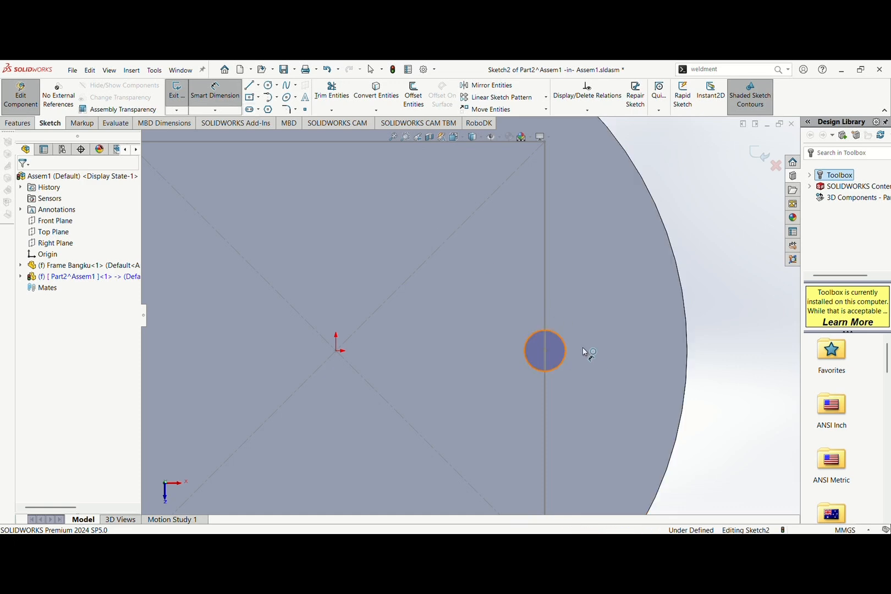
left_click(599, 325)
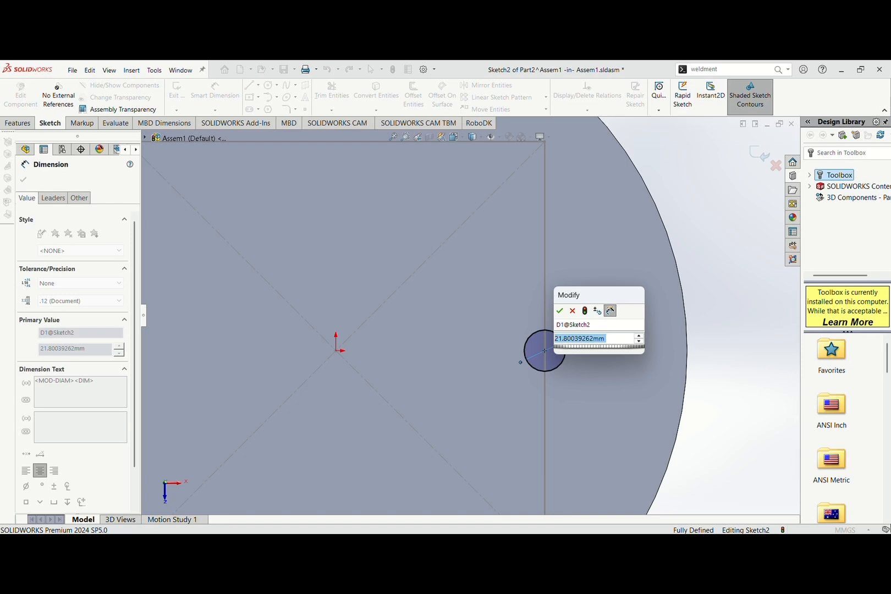
type("3")
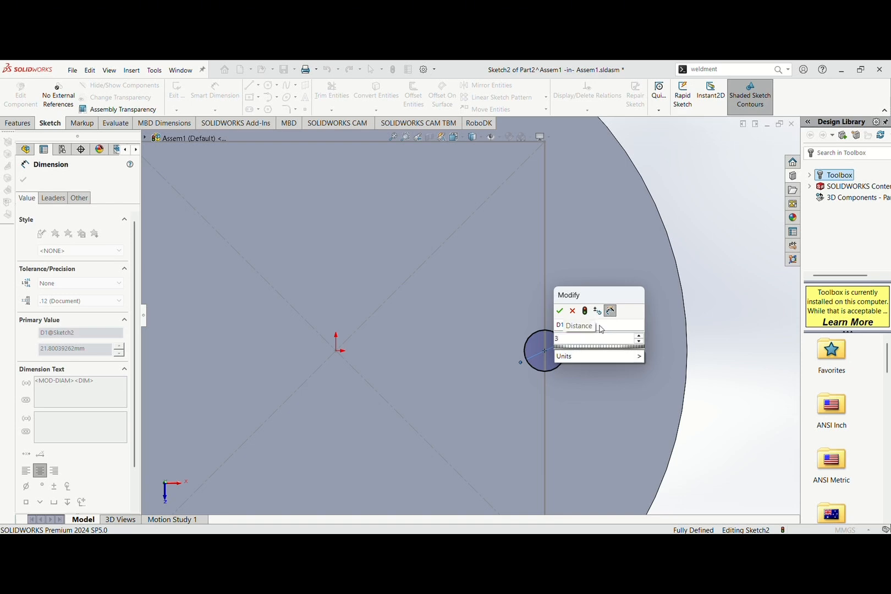
left_click(561, 311)
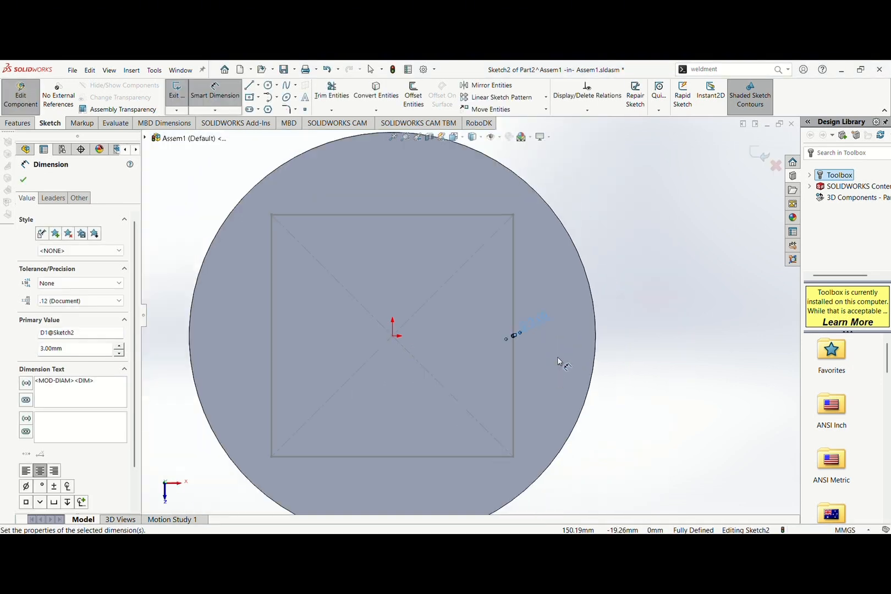
scroll(519, 311, "down", 4)
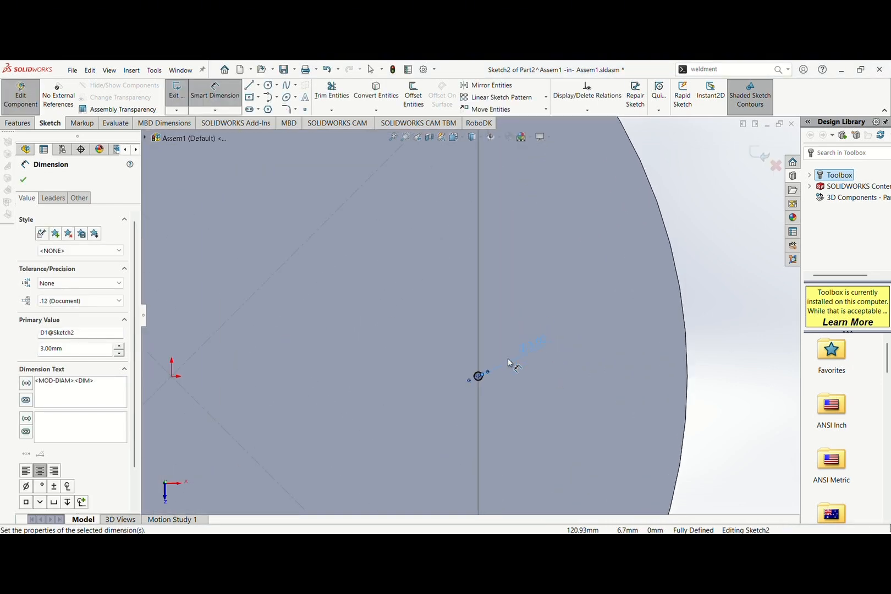
Sketch a small circle with a radius of about 4.4 mm, centred on the midpoint of the frame square's side at negative Z
scroll(509, 356, "up", 3)
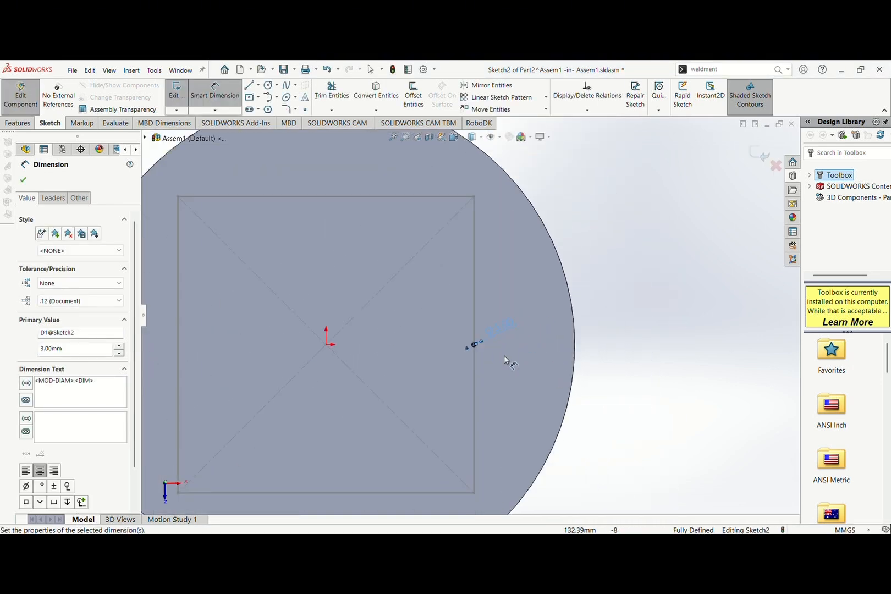
left_click(269, 85)
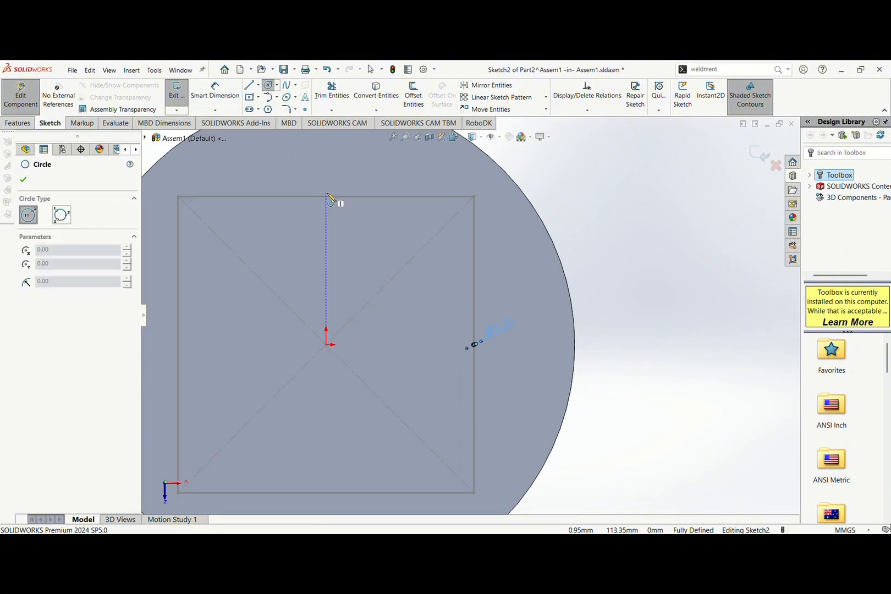
left_click(326, 197)
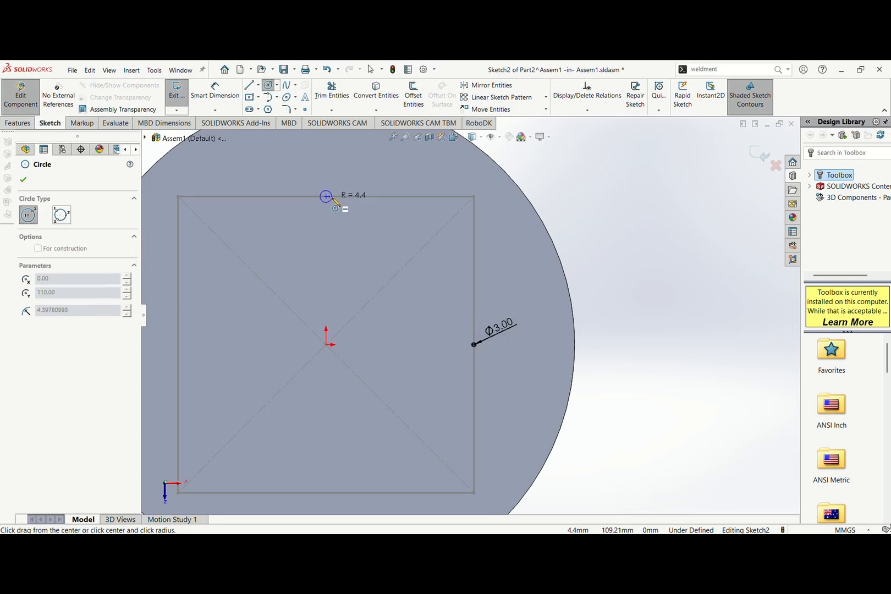
left_click(333, 201)
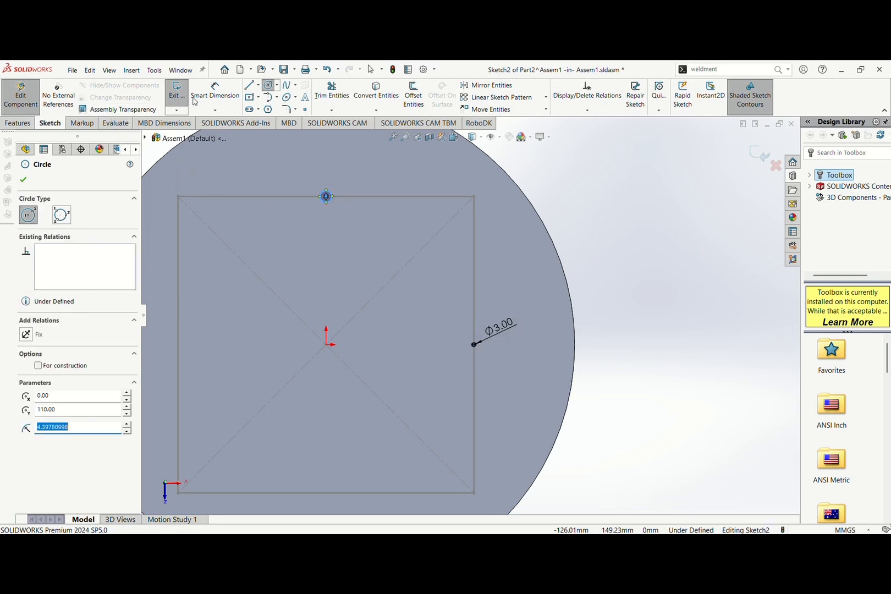
Dimension the diameter of the circle on the square's negative Z side and set it to 3 mm
left_click(207, 99)
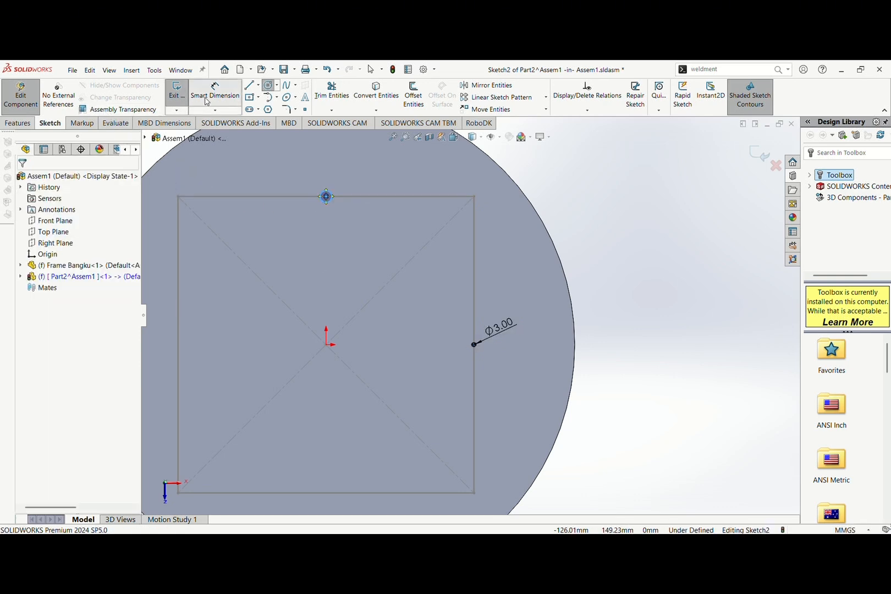
left_click(330, 201)
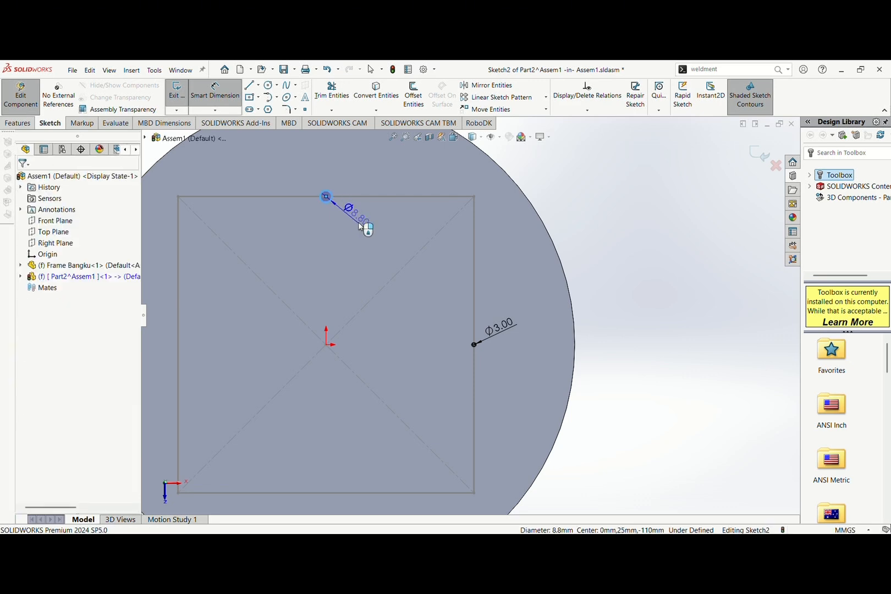
left_click(362, 227)
type("3")
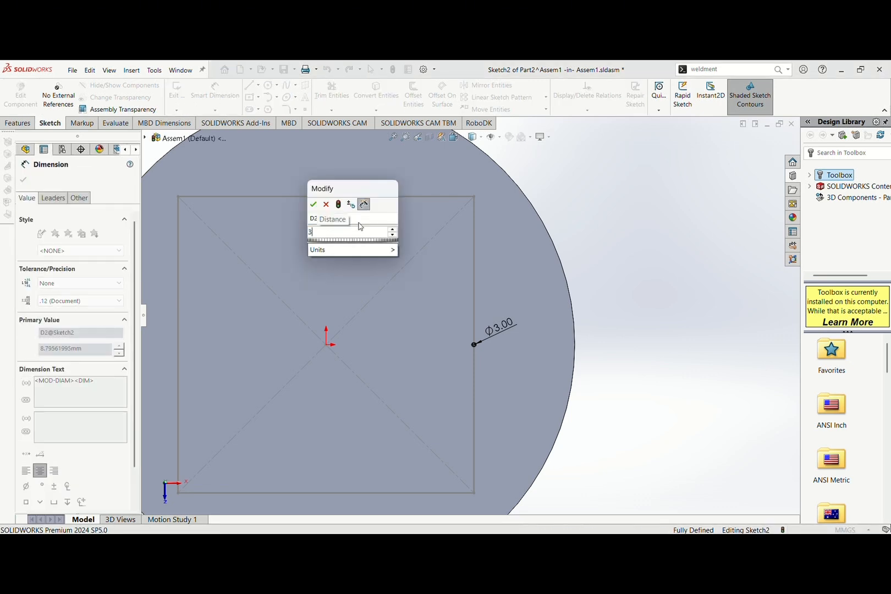
left_click(314, 206)
Sketch a circle with a radius of about 7.5 mm, centred on the midpoint of the frame square's side at negative X
key("z")
scroll(321, 311, "down", 3)
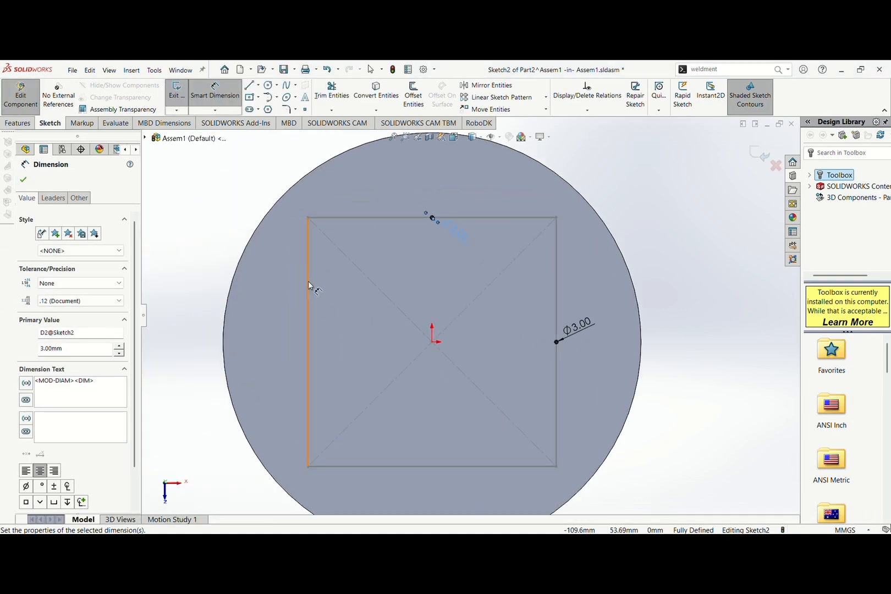
left_click(268, 86)
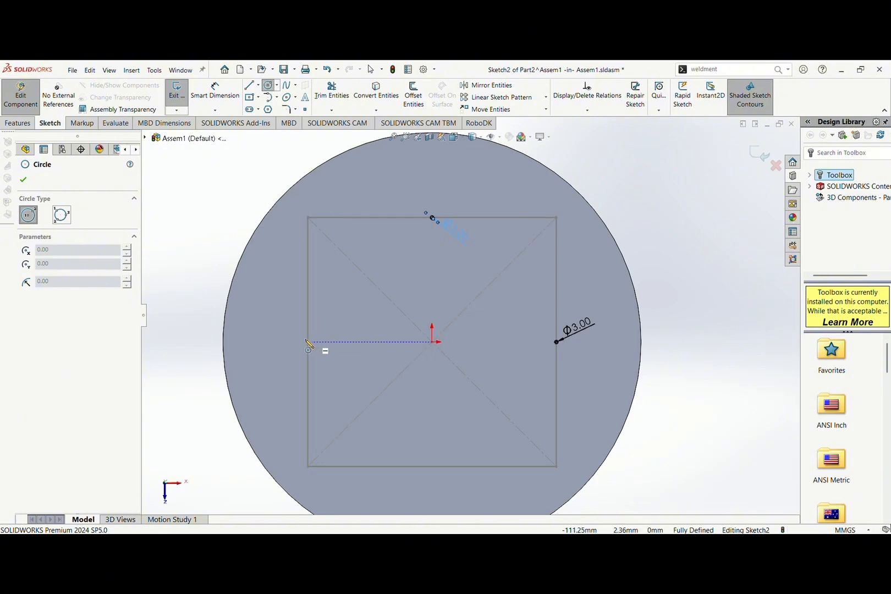
scroll(308, 342, "down", 4)
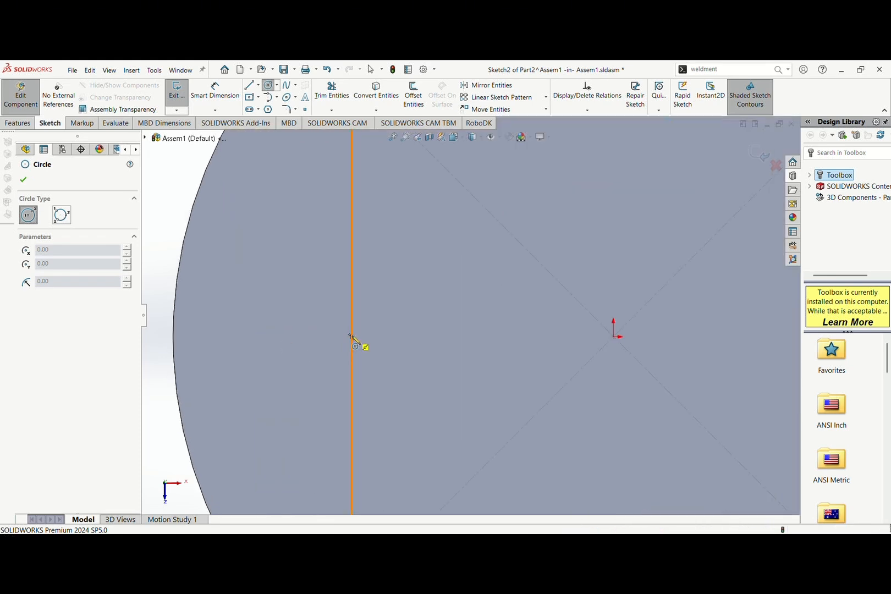
left_click(352, 337)
left_click(371, 351)
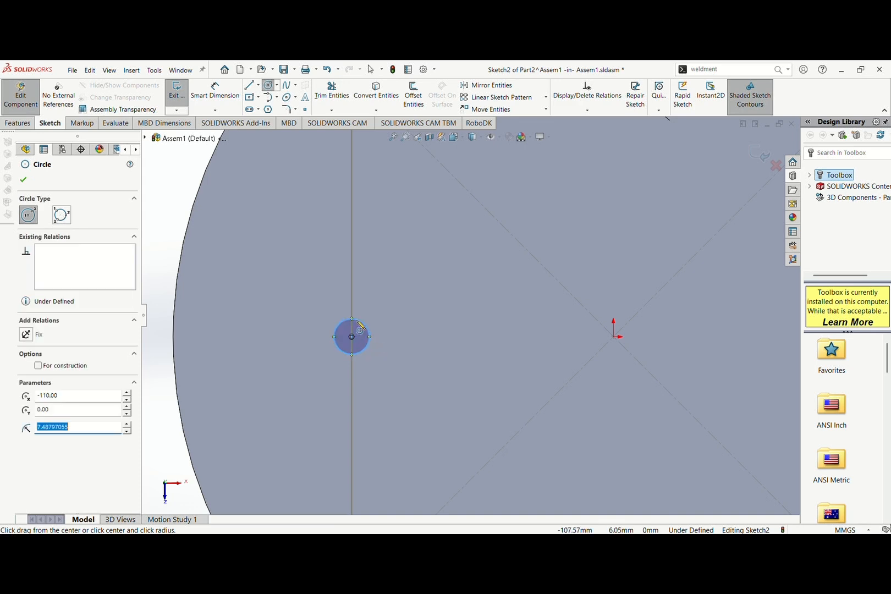
Dimension the diameter of the circle on the square's negative X side and set it to 3 mm
left_click(215, 89)
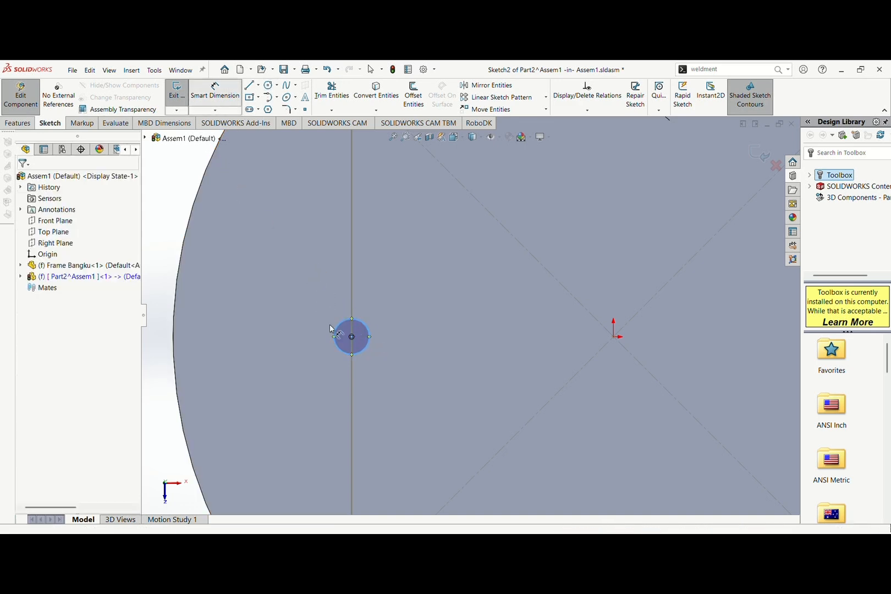
left_click(365, 326)
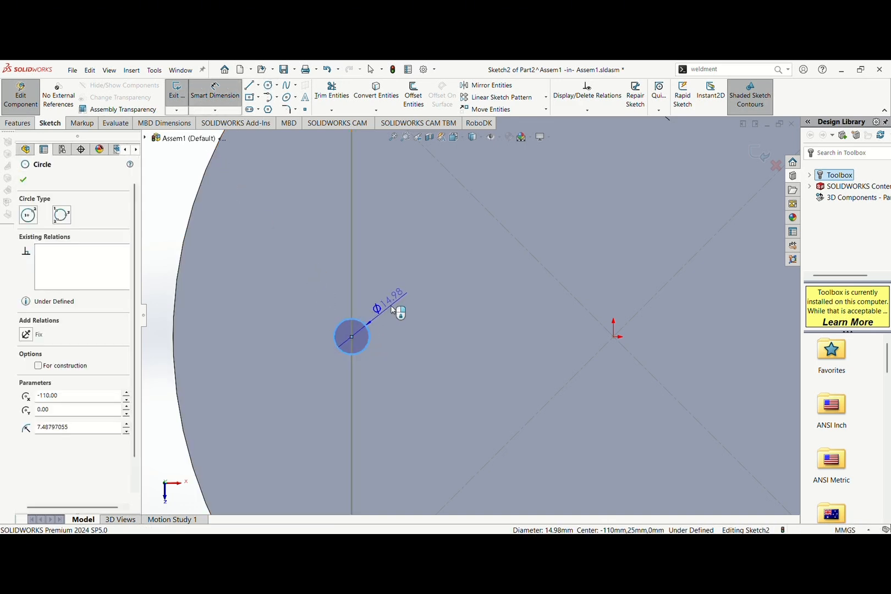
left_click(395, 311)
type("3")
key("Return")
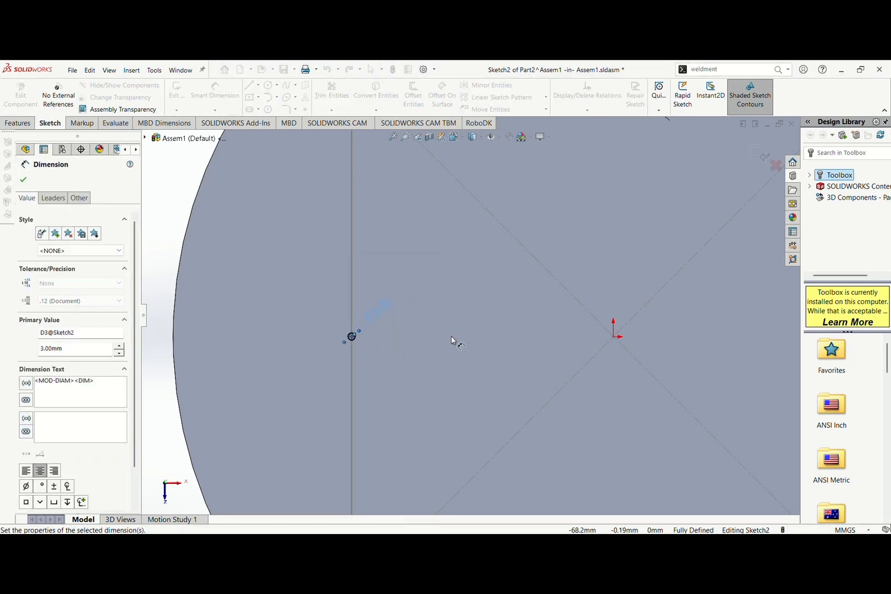
Sketch a circle with a radius of about 8.2 mm, centred on the midpoint of the frame square's side at positive Z
key("f")
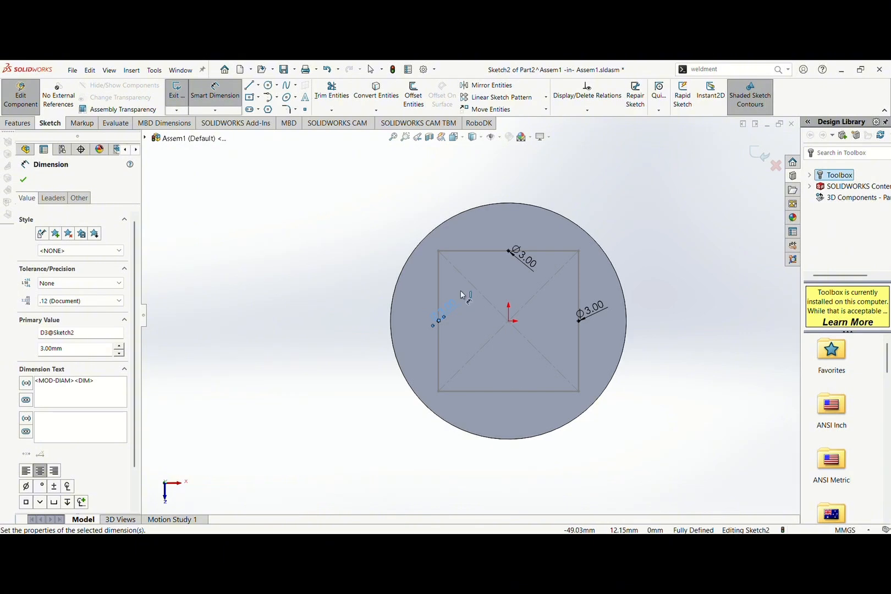
left_click(268, 85)
scroll(531, 417, "down", 5)
scroll(514, 369, "up", 3)
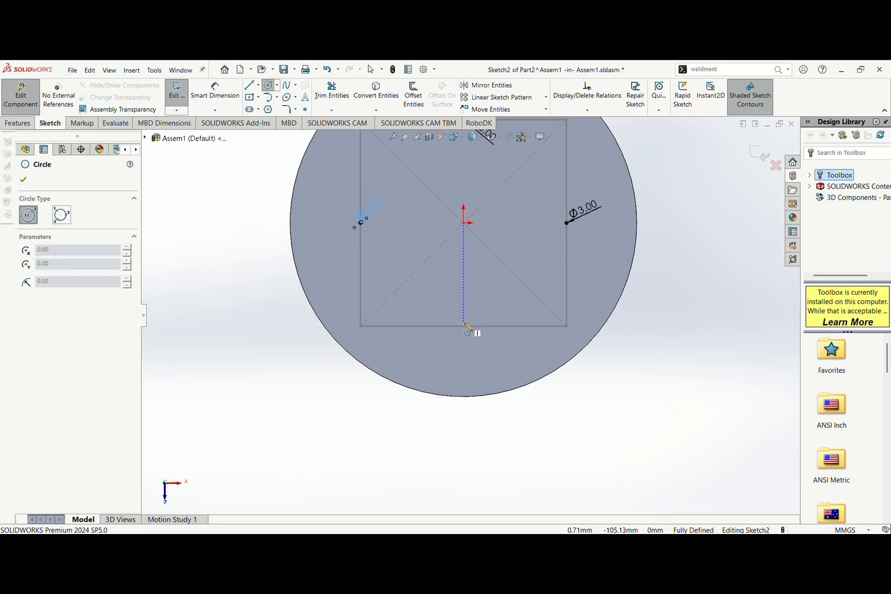
scroll(464, 326, "down", 4)
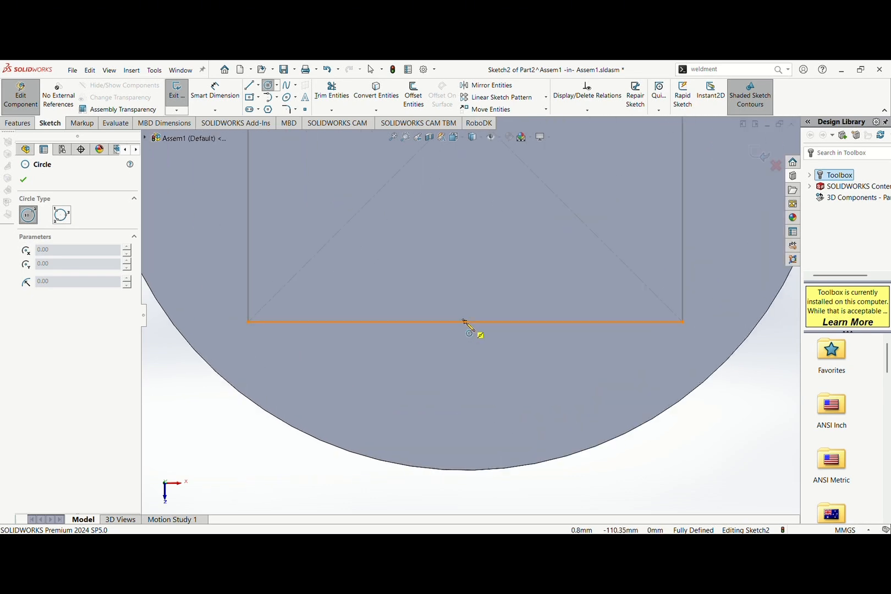
left_click(465, 321)
left_click(479, 329)
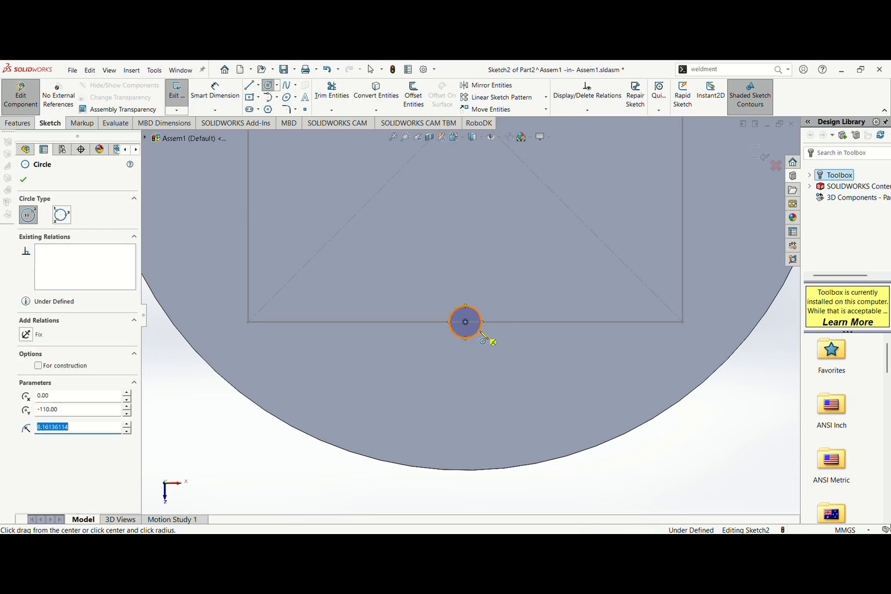
Dimension the diameter of the circle on the square's positive Z side, set it to 3 mm and finish dimensioning
left_click(193, 110)
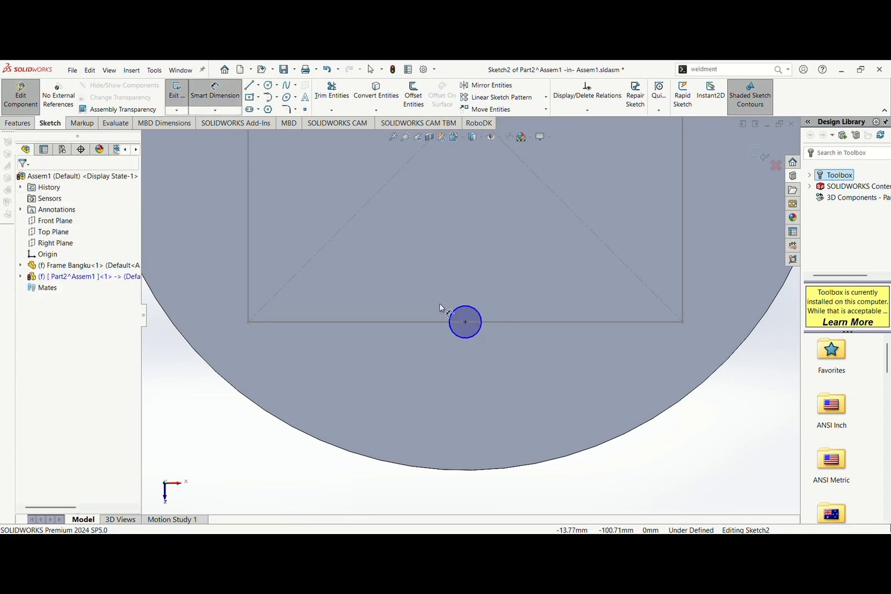
left_click(474, 336)
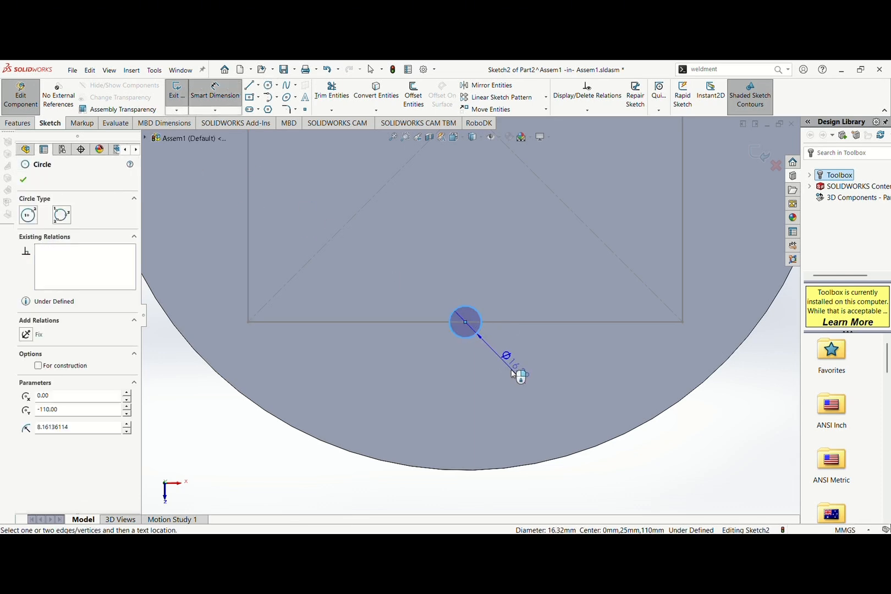
left_click(514, 365)
type("3")
key("Return")
scroll(501, 357, "up", 4)
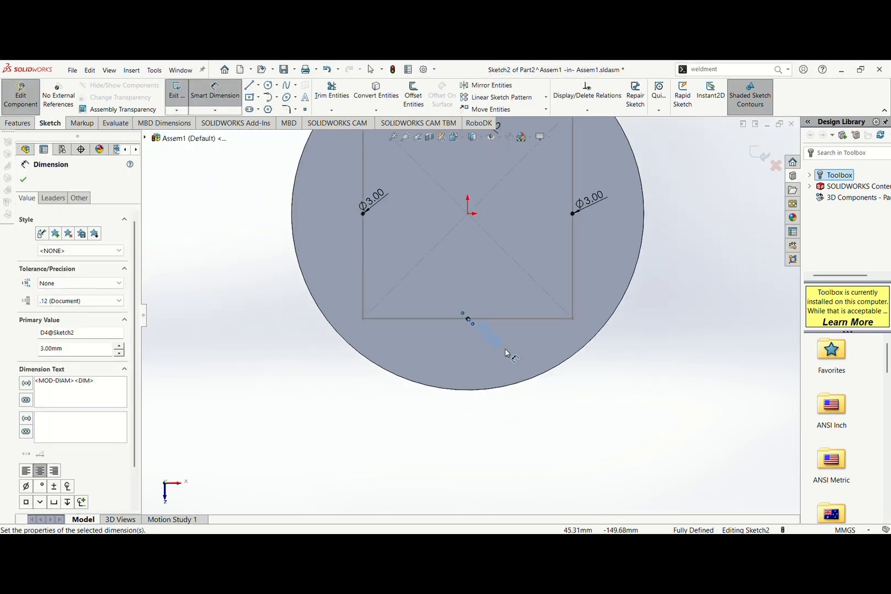
scroll(275, 148, "up", 1)
left_click(23, 180)
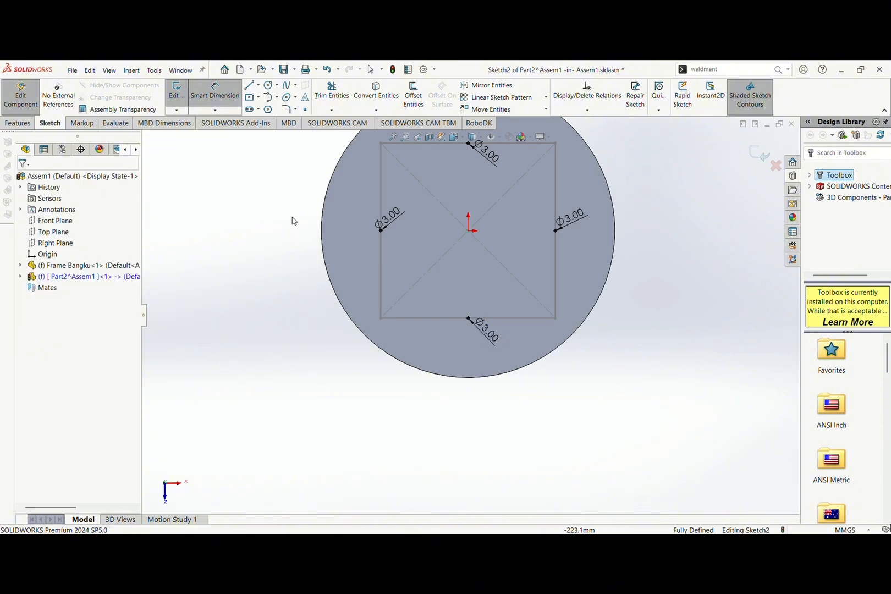
Cut the four small circles into the round seat with a blind Extruded Cut 10 mm deep from the sketch plane
key("f")
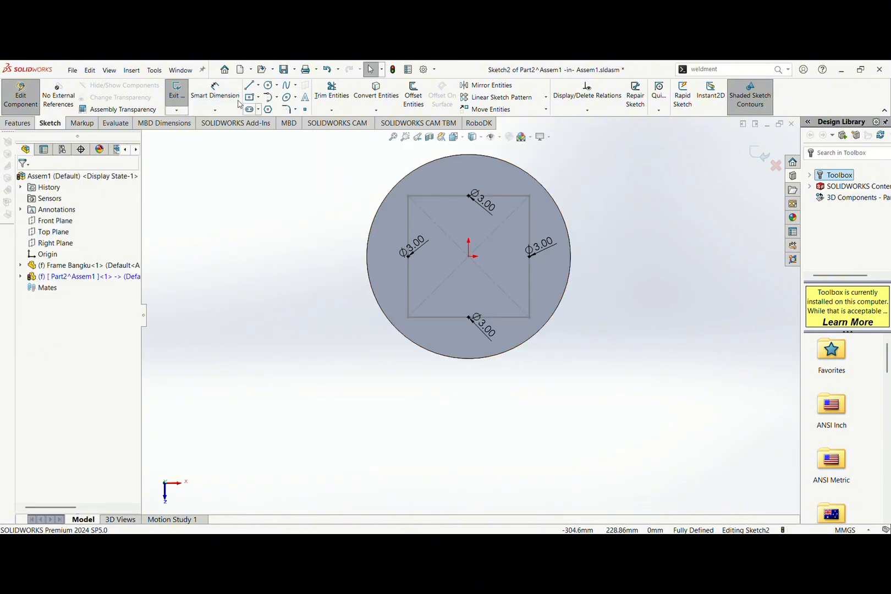
left_click(27, 122)
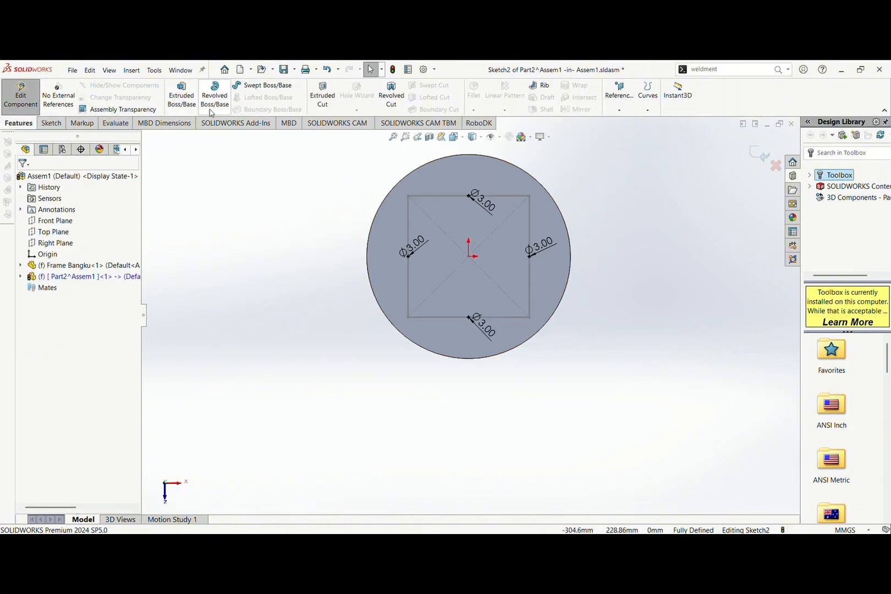
left_click(328, 97)
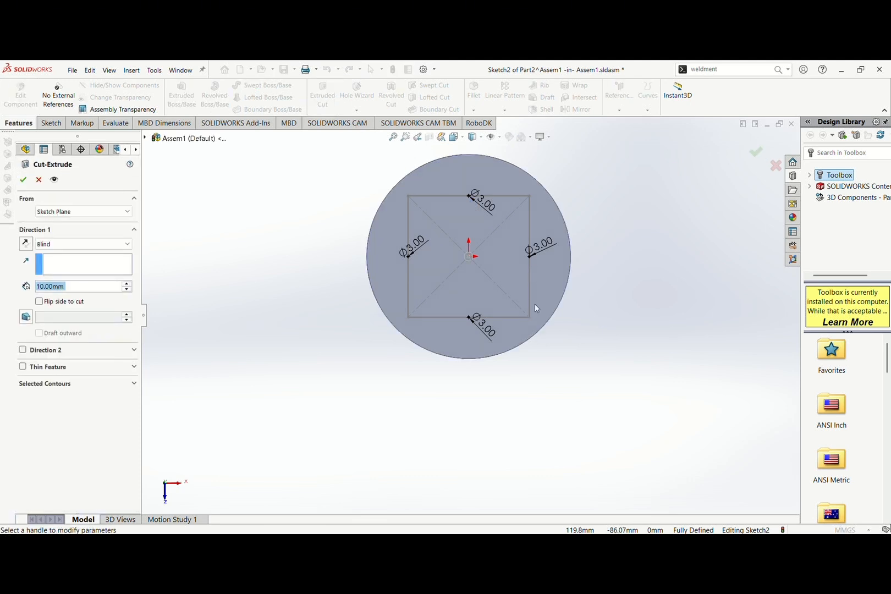
mouse_move(522, 294)
middle_mouse_down()
mouse_move(442, 267)
mouse_move(405, 270)
mouse_move(432, 288)
mouse_move(407, 269)
middle_mouse_up()
scroll(399, 262, "down", 5)
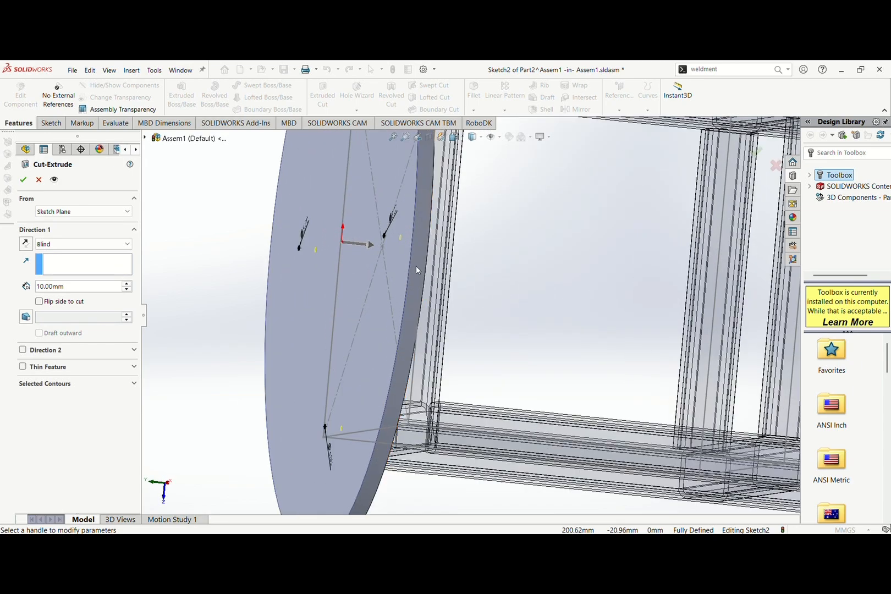
mouse_move(382, 270)
middle_mouse_down()
mouse_move(328, 284)
mouse_move(330, 306)
mouse_move(366, 354)
mouse_move(356, 345)
mouse_move(372, 255)
middle_mouse_up()
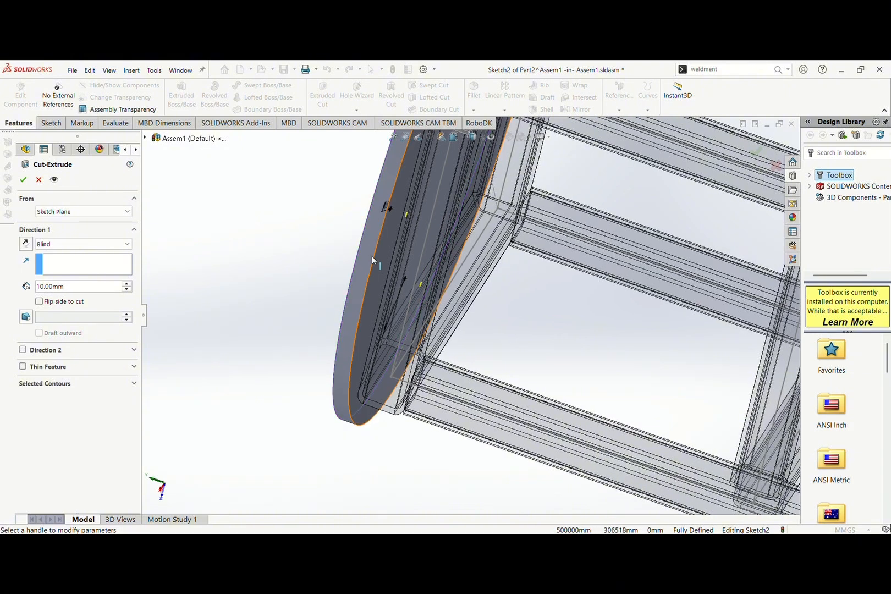
left_click(29, 181)
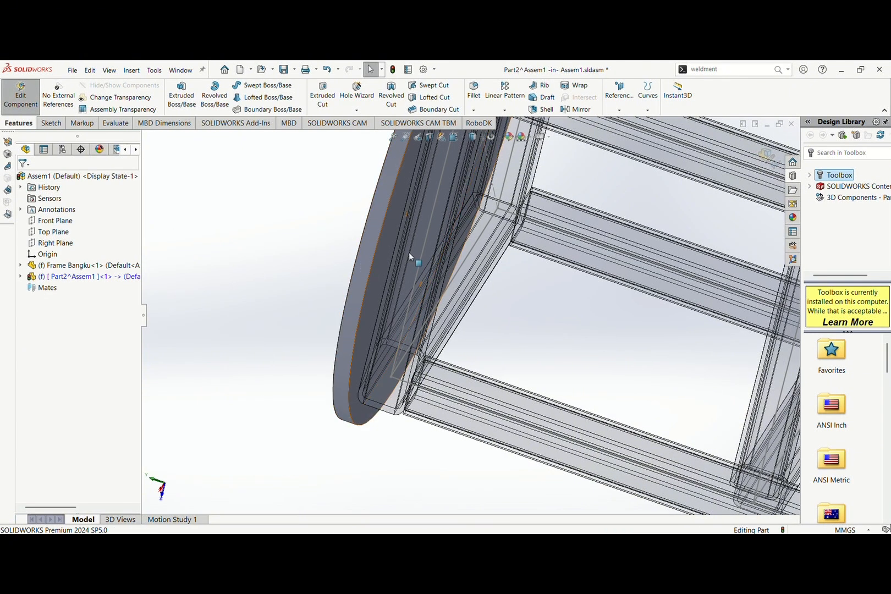
Examine the small holes from the seat's top face and underside, checking their position relative to the frame's upper square tubes
middle_click_drag(423, 265, 464, 333)
scroll(511, 304, "down", 1)
scroll(511, 303, "down", 5)
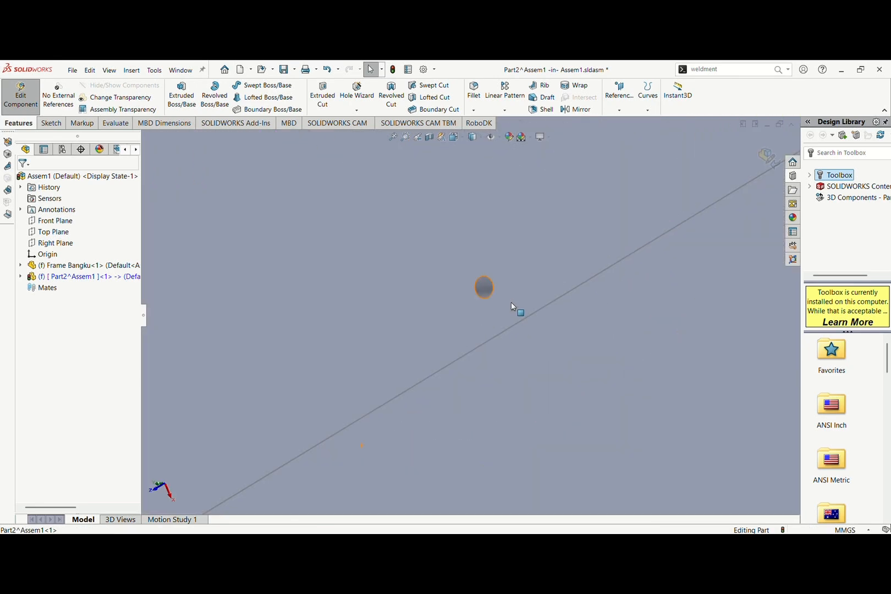
middle_click_drag(538, 304, 432, 421)
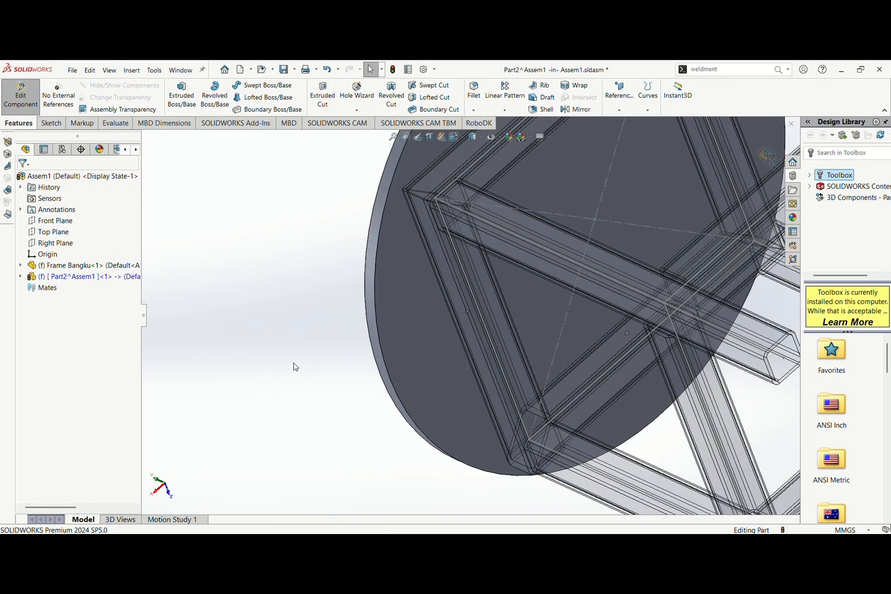
middle_click_drag(299, 369, 355, 354)
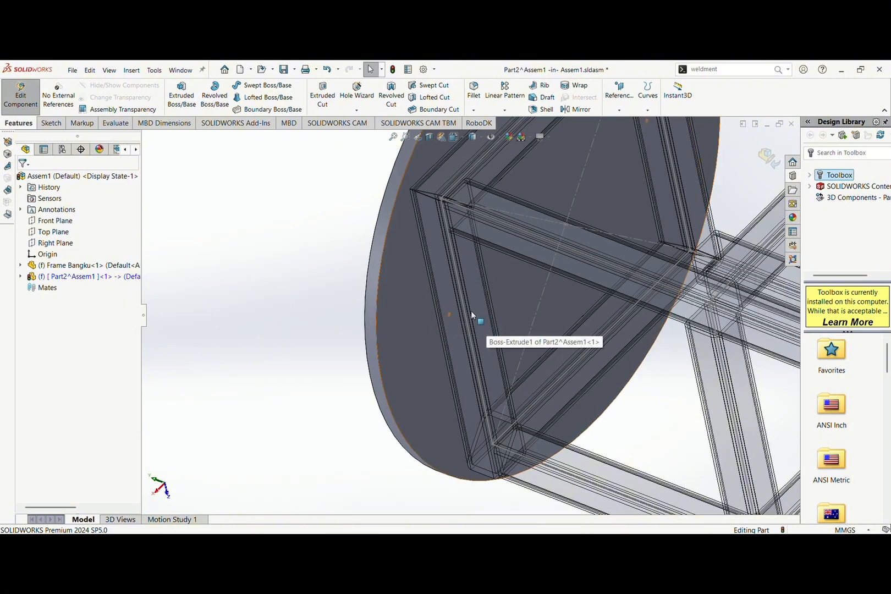
scroll(451, 317, "down", 5)
scroll(456, 303, "up", 1)
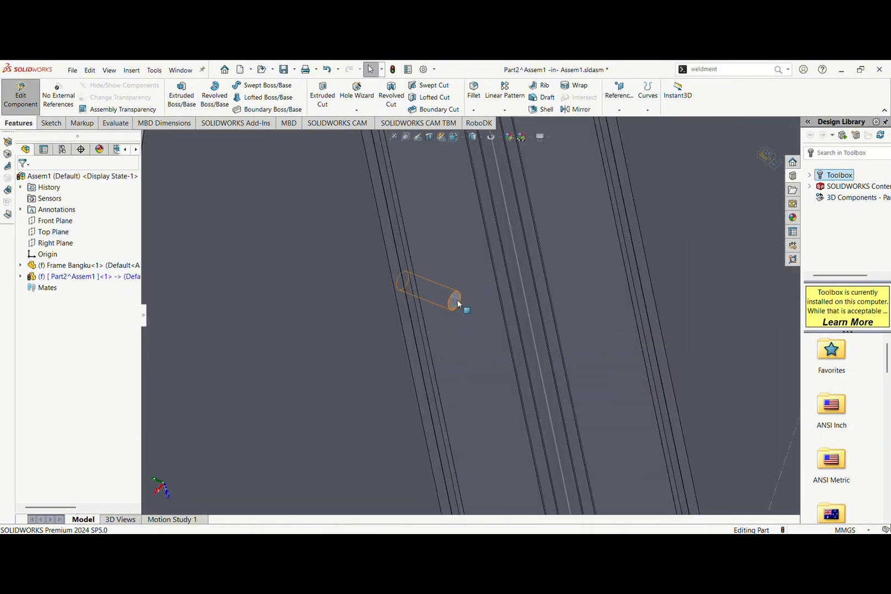
scroll(454, 343, "up", 2)
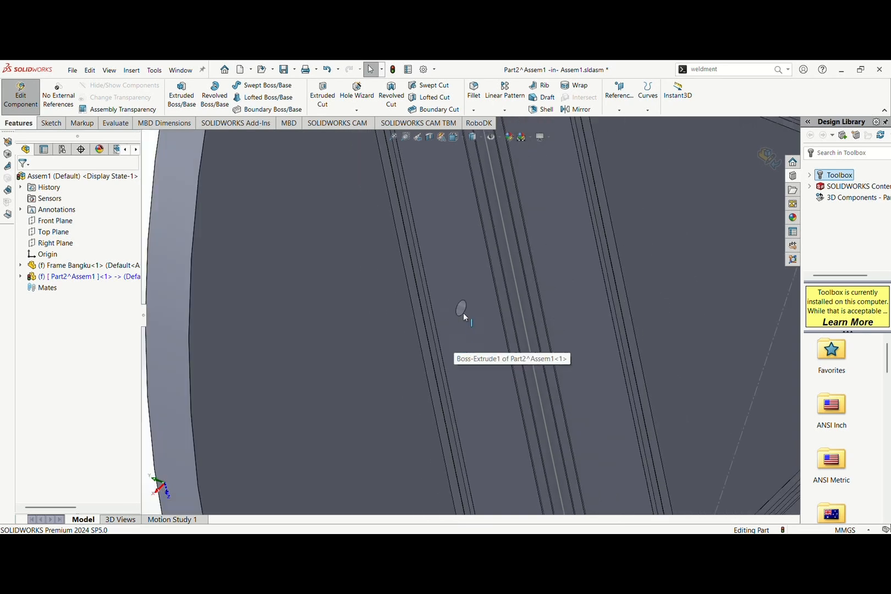
scroll(463, 309, "up", 2)
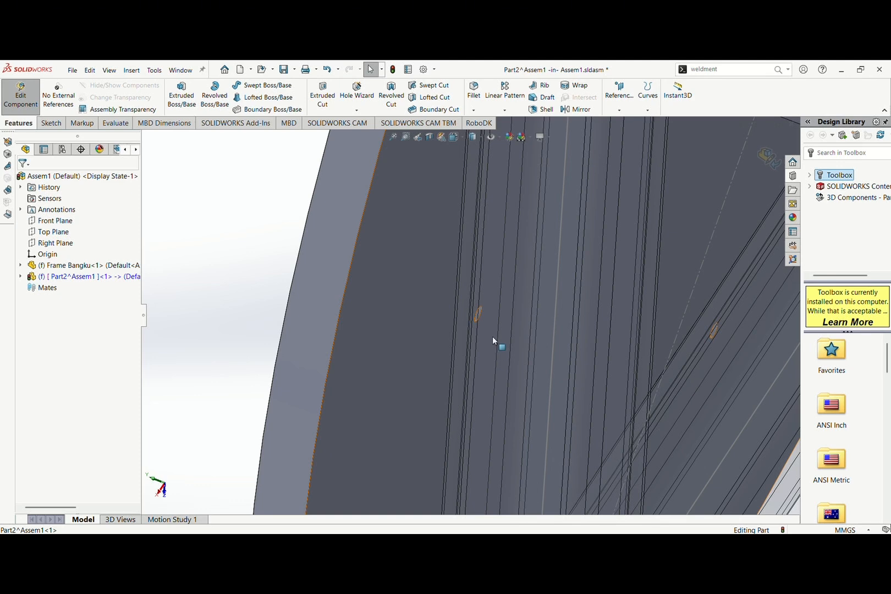
scroll(492, 336, "up", 2)
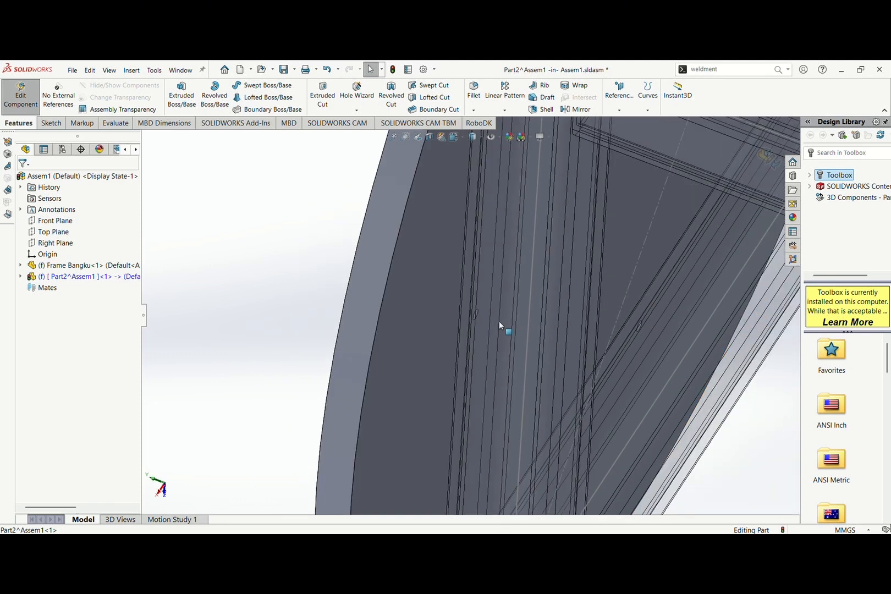
Finish editing the round seat part in context and return to editing the whole assembly
scroll(567, 340, "up", 2)
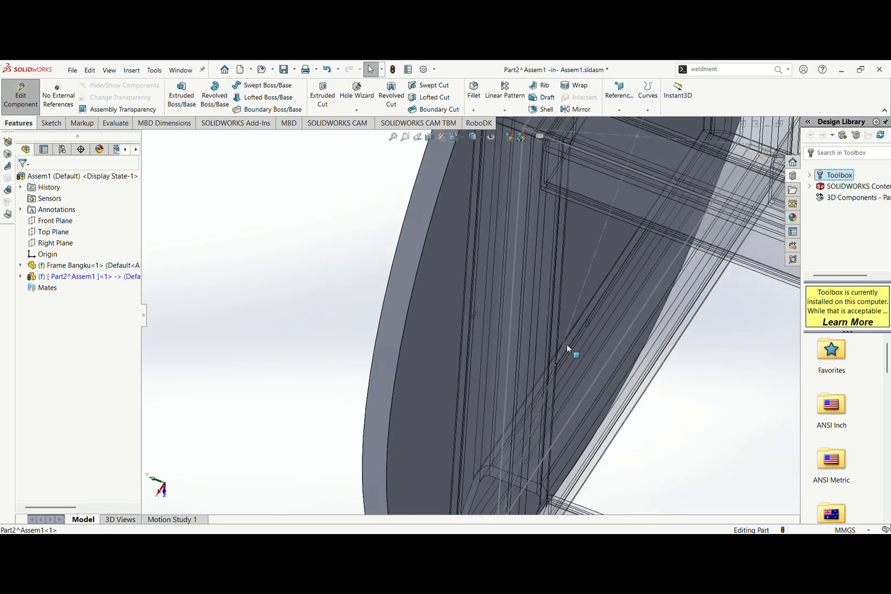
key("f")
left_click(768, 158)
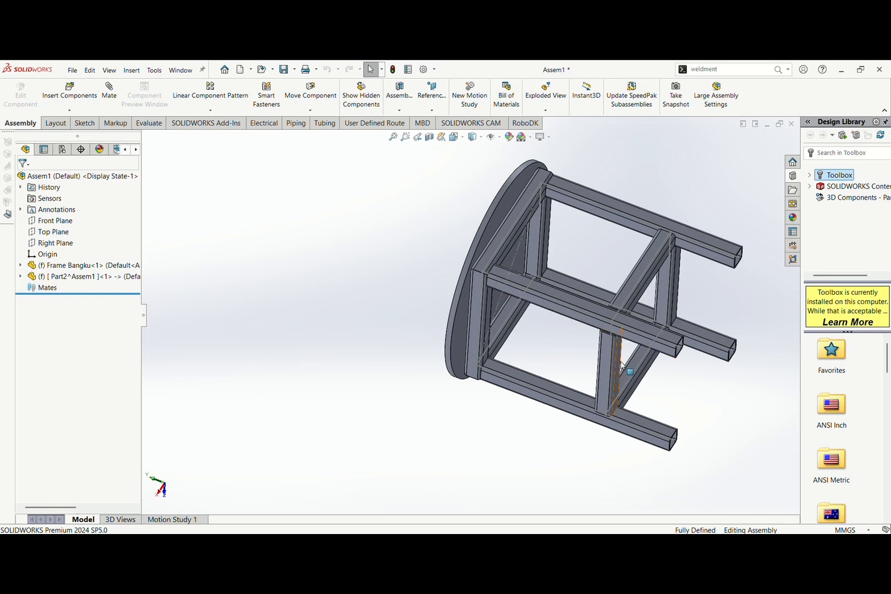
Examine the holes on the seat's top face and the square tubes of the frame beneath them
middle_click_drag(620, 368, 685, 379)
scroll(556, 352, "down", 5)
scroll(417, 306, "down", 5)
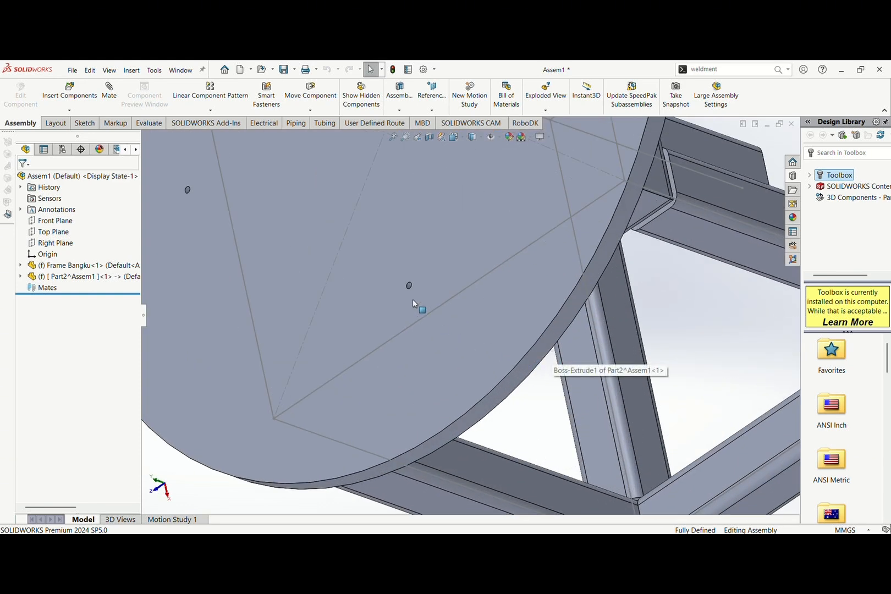
middle_click_drag(436, 272, 486, 329)
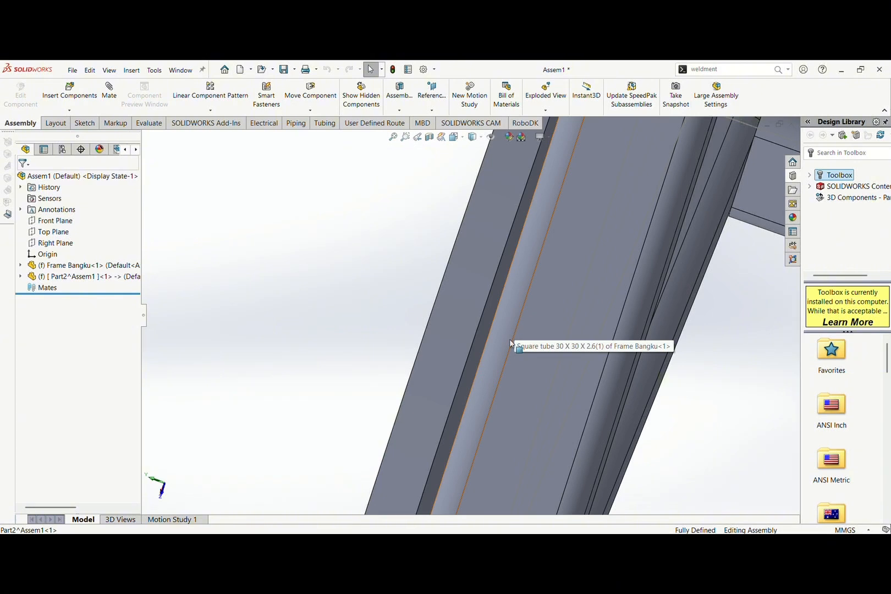
scroll(507, 360, "up", 3)
scroll(505, 359, "up", 1)
middle_click_drag(498, 362, 437, 406)
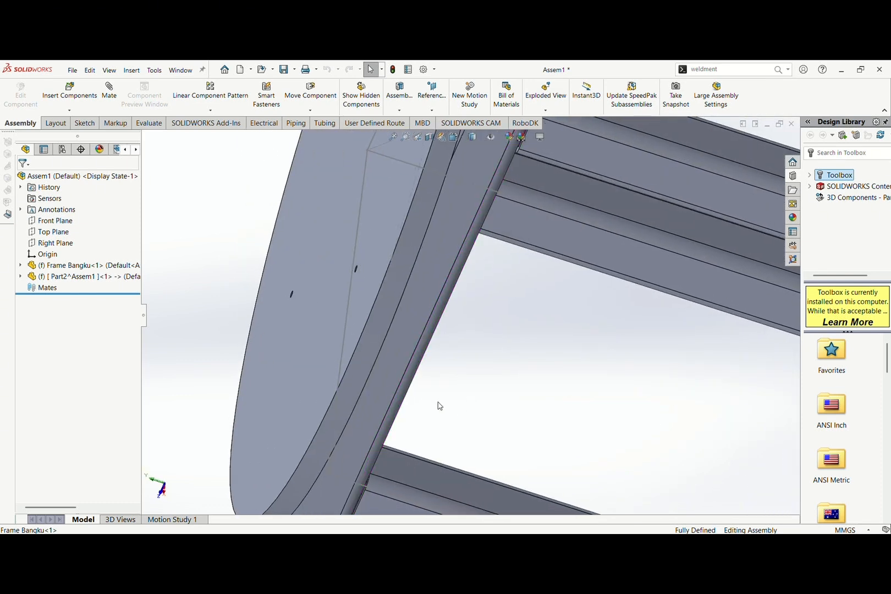
scroll(418, 352, "up", 2)
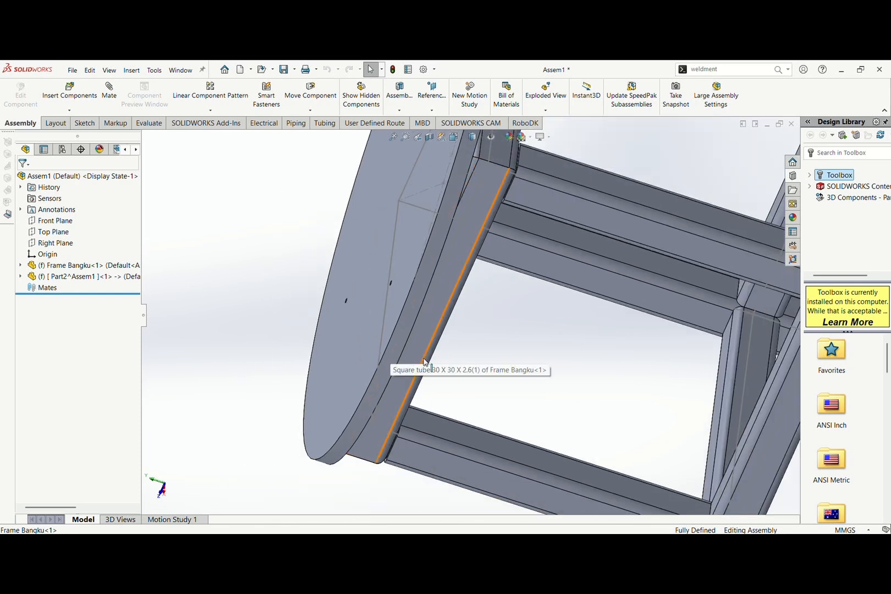
Rename the round seat component Part2 as Plywood
left_click(78, 277)
right_click(77, 279)
left_click(40, 307)
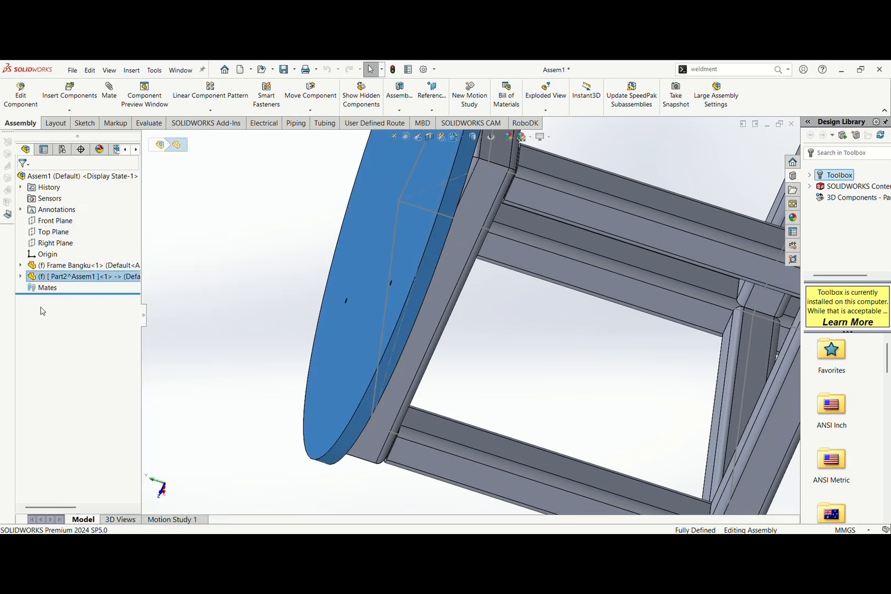
right_click(50, 278)
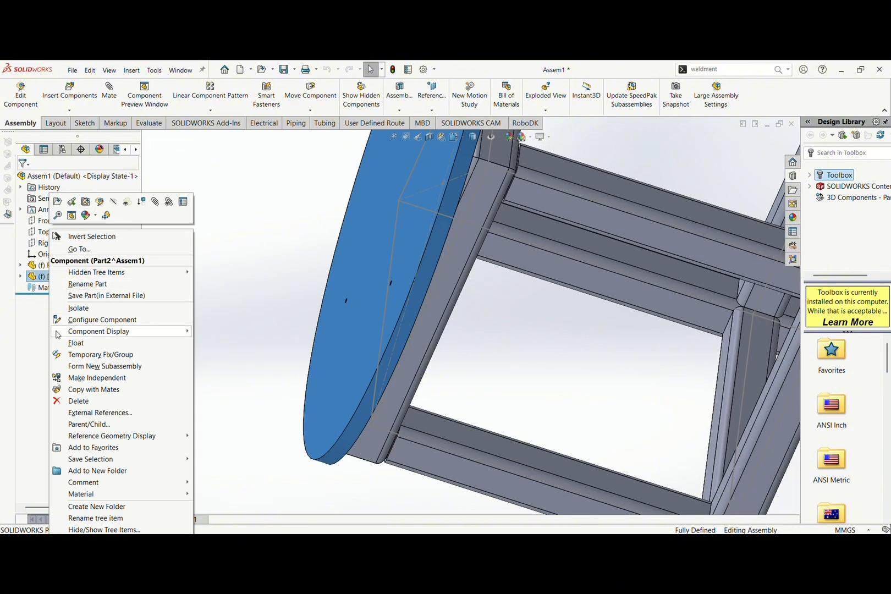
left_click(35, 334)
right_click(36, 278)
left_click(29, 278)
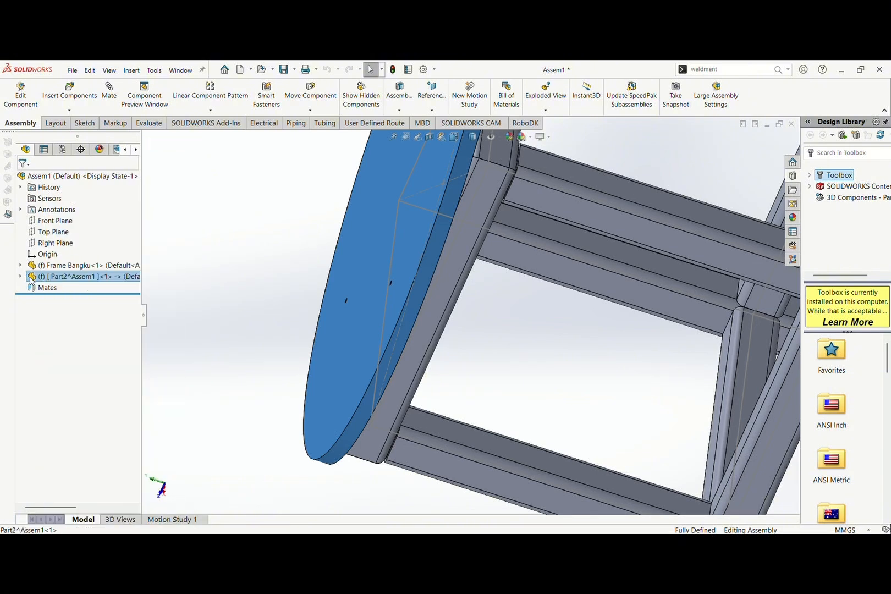
right_click(31, 281)
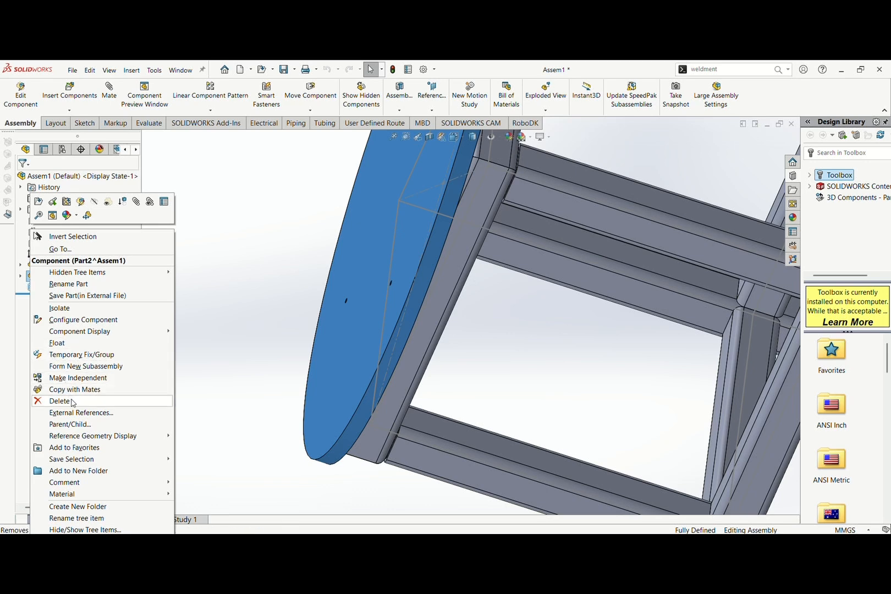
left_click(91, 284)
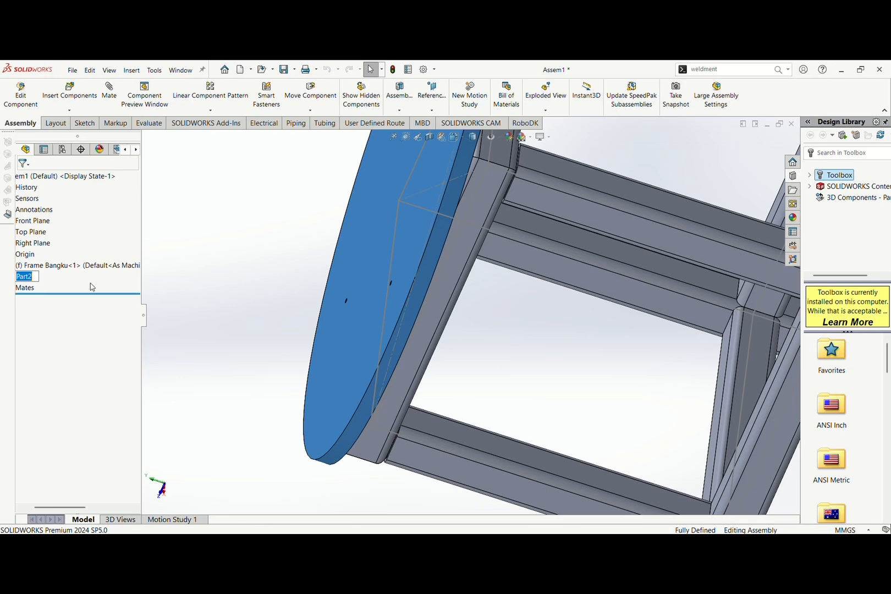
type("Plywood")
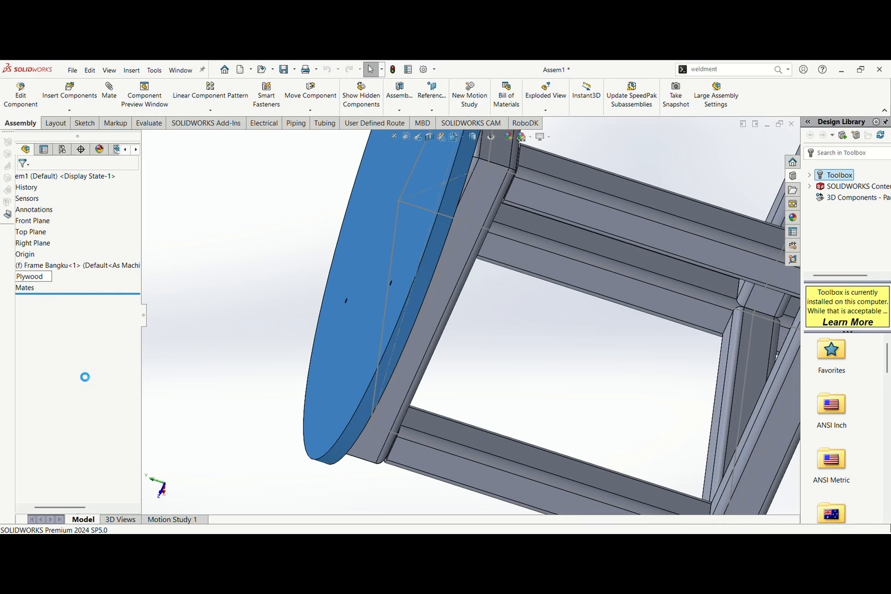
key("Return")
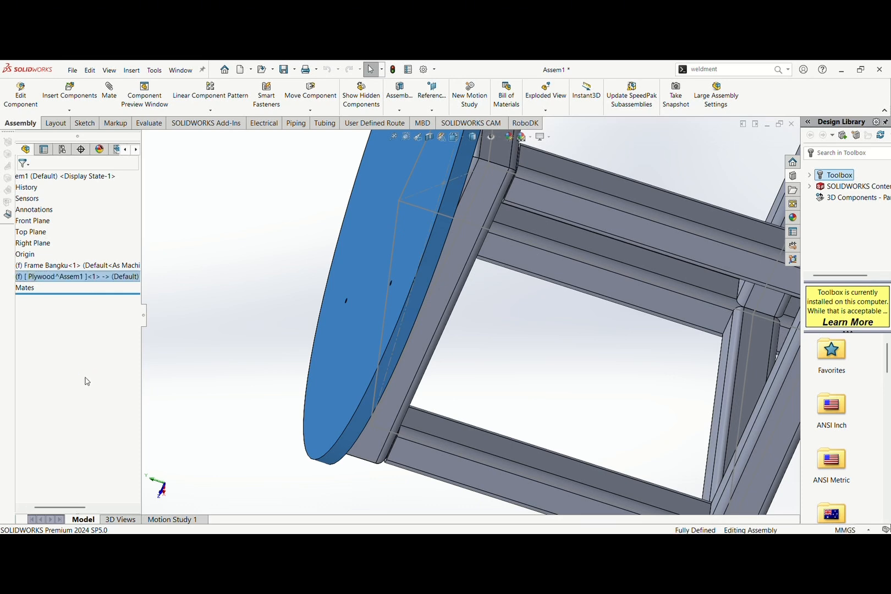
left_click(44, 267)
left_click(42, 278)
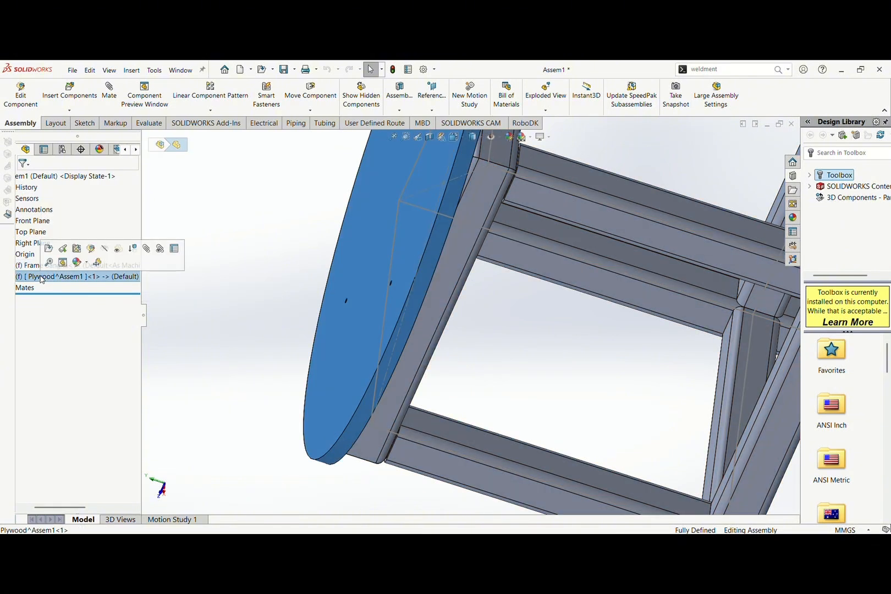
left_click(32, 270)
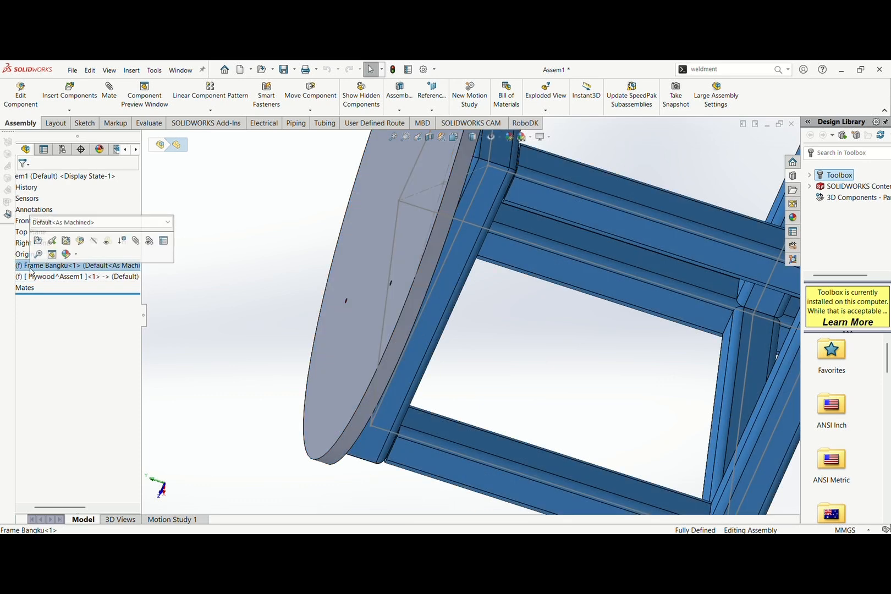
middle_click_drag(389, 284, 419, 308)
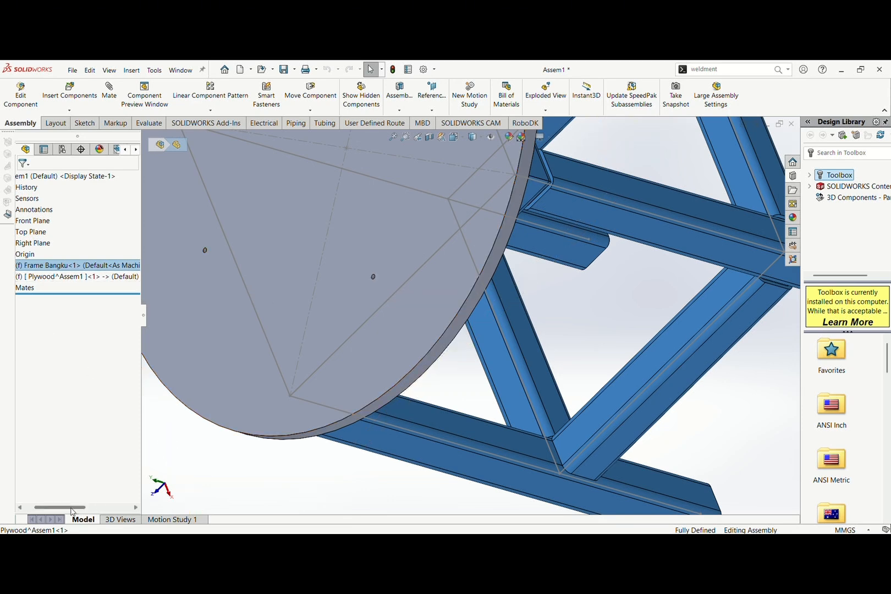
left_click_drag(70, 508, 33, 508)
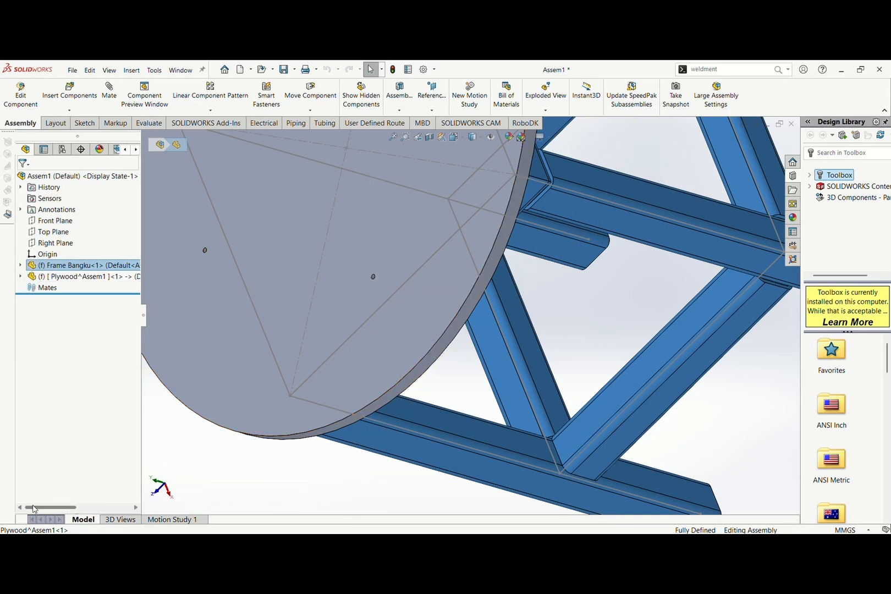
right_click(74, 265)
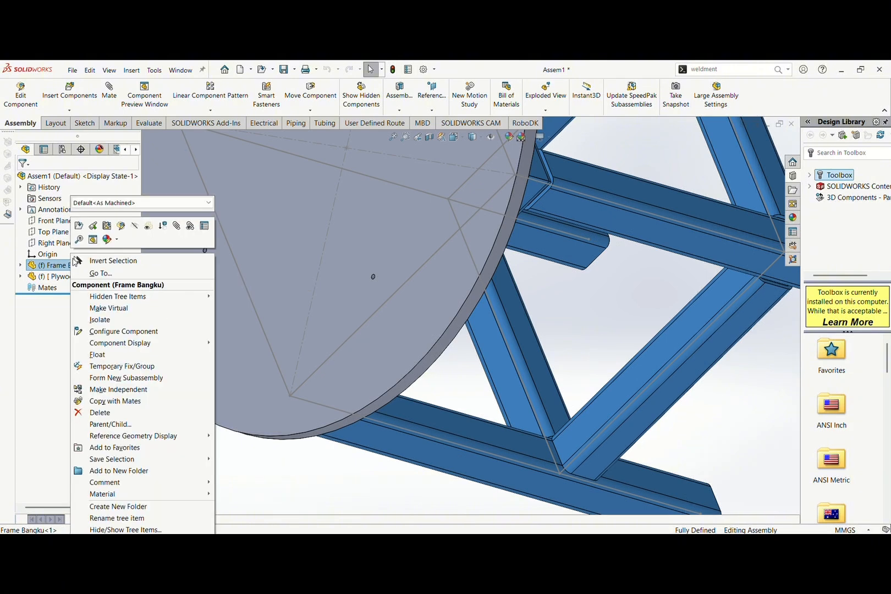
left_click(121, 227)
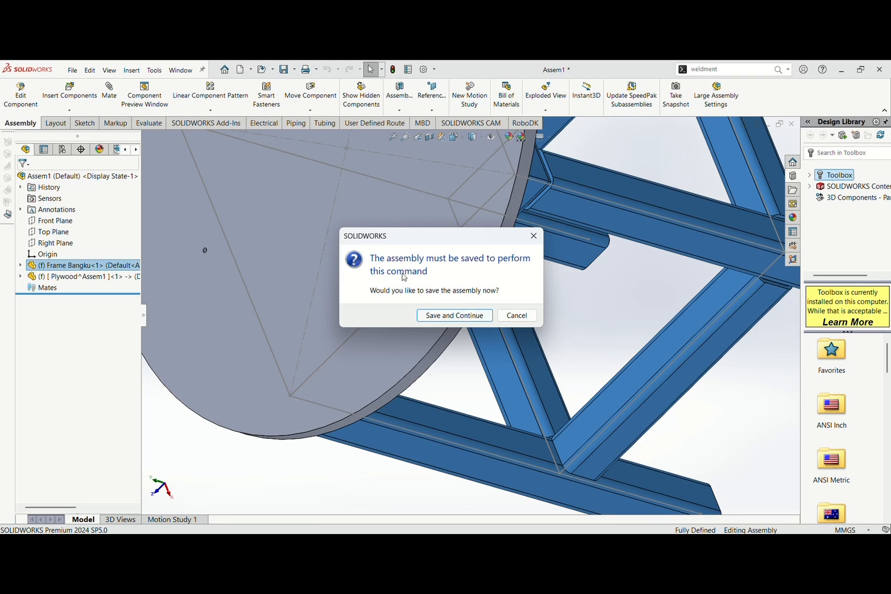
left_click(533, 237)
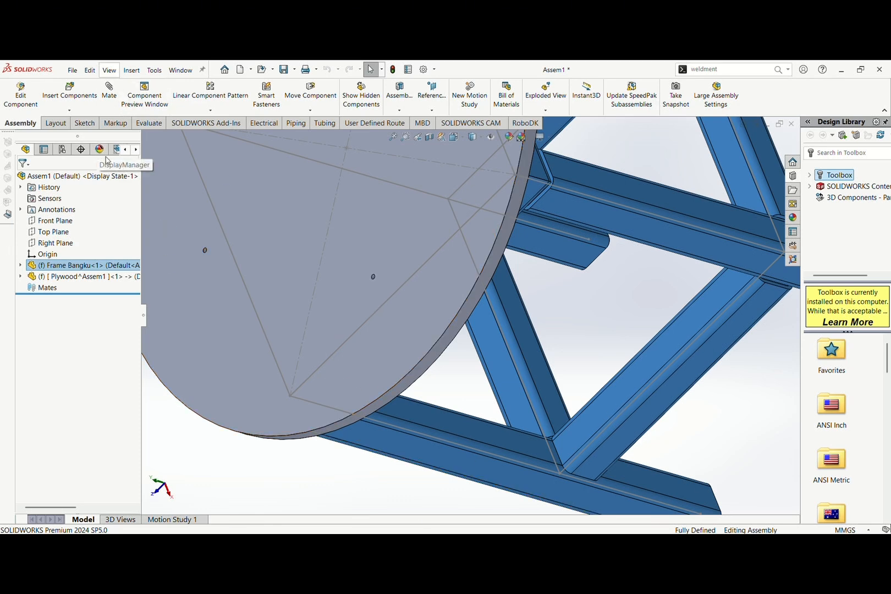
Save the assembly as "Assembly projek bangku" in the Projek Bangku folder, without in-context references and with the virtual component stored internally
left_click(283, 70)
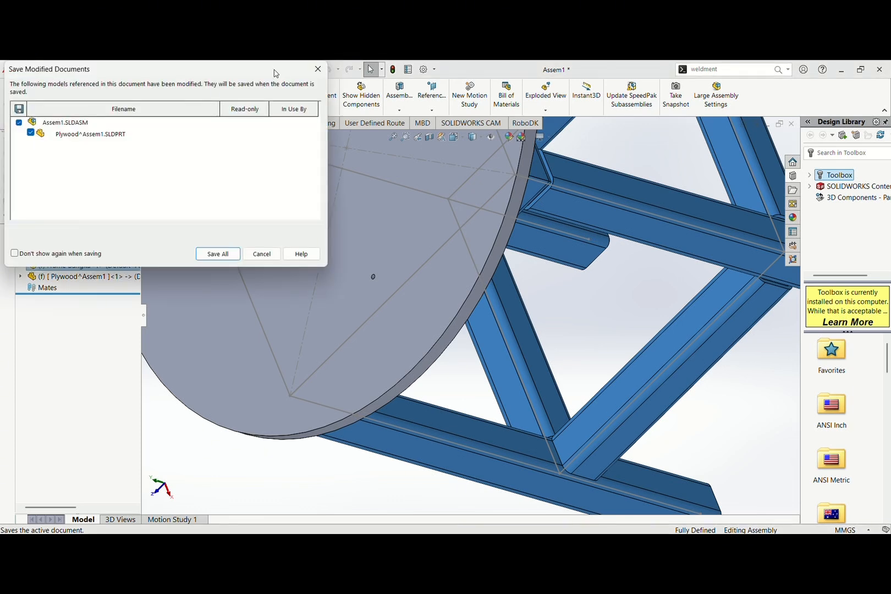
left_click(208, 256)
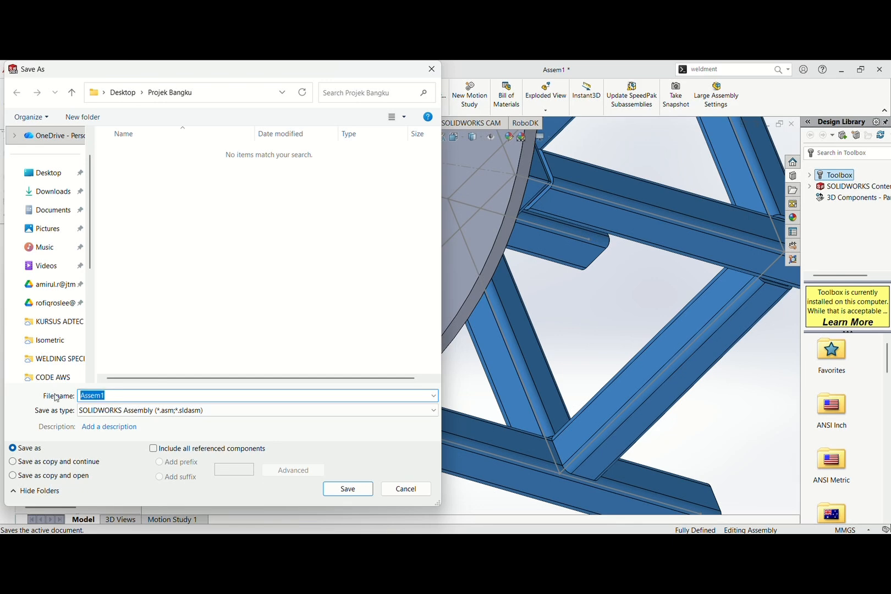
type("Asse")
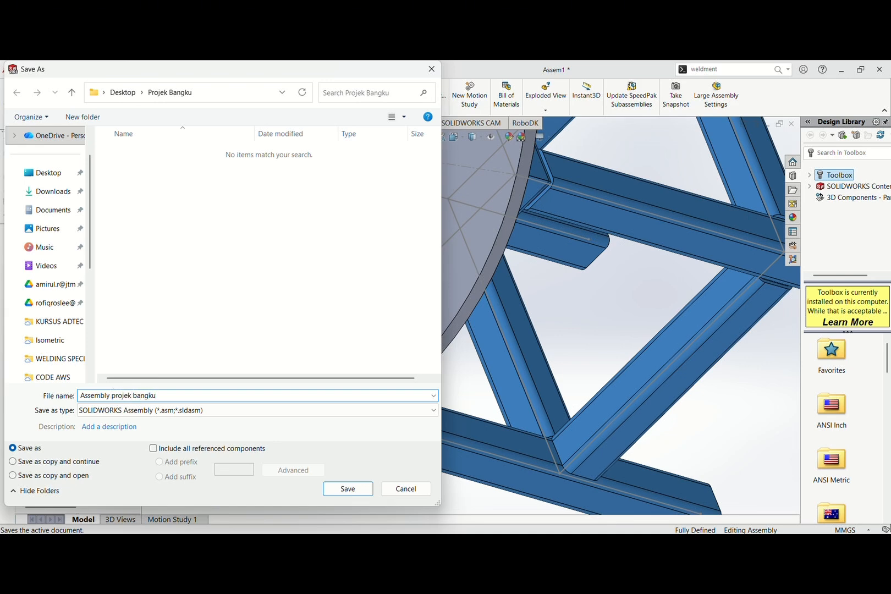
left_click(360, 489)
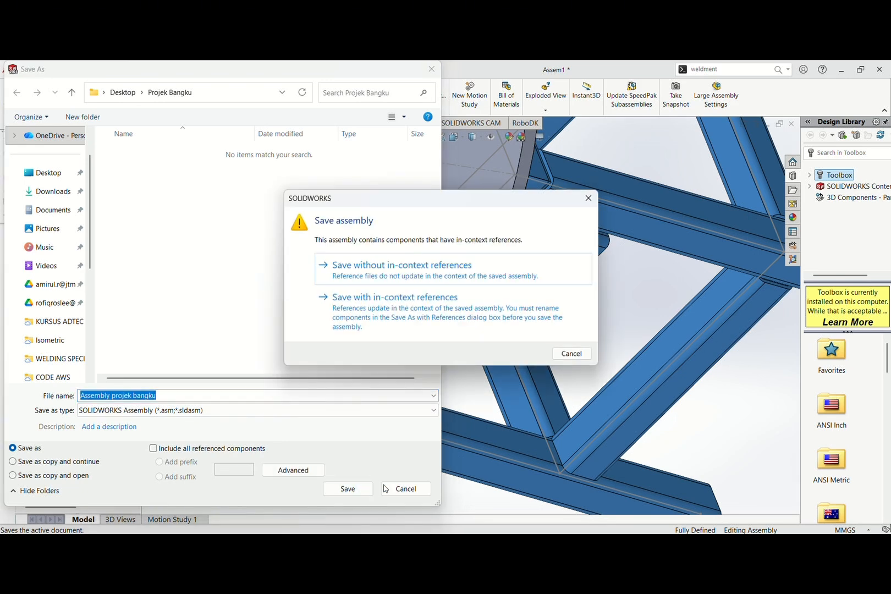
left_click(442, 268)
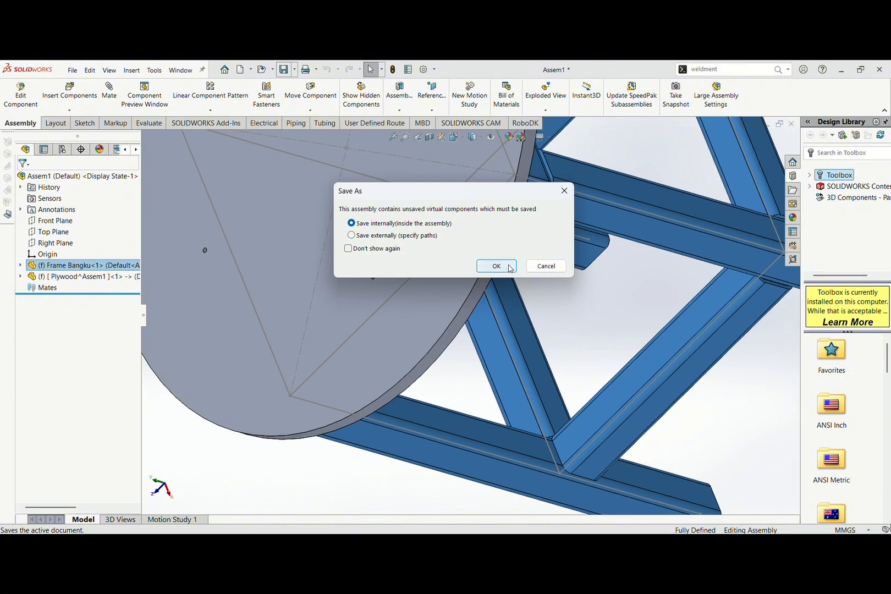
left_click(496, 266)
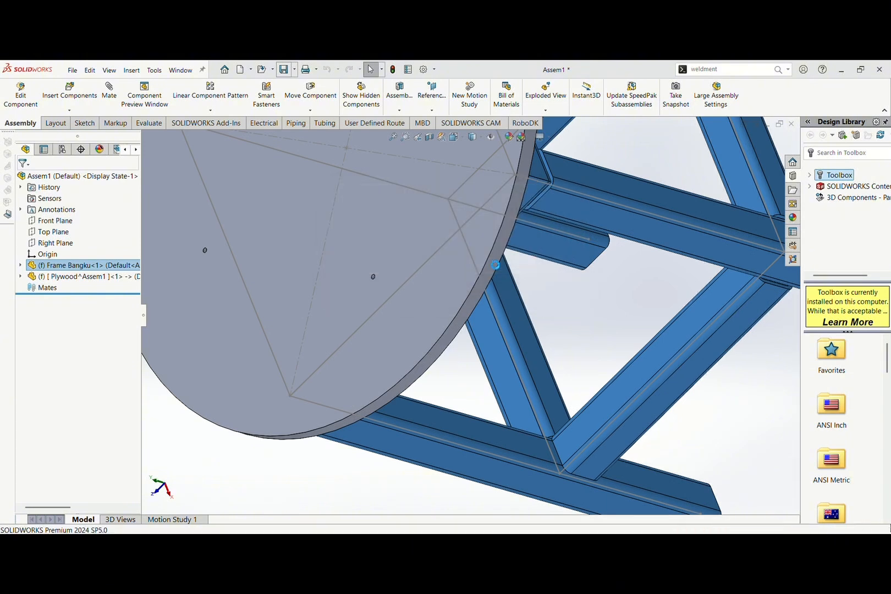
Start editing the Frame Bangku component within the assembly
middle_click_drag(509, 314, 410, 314)
right_click(88, 267)
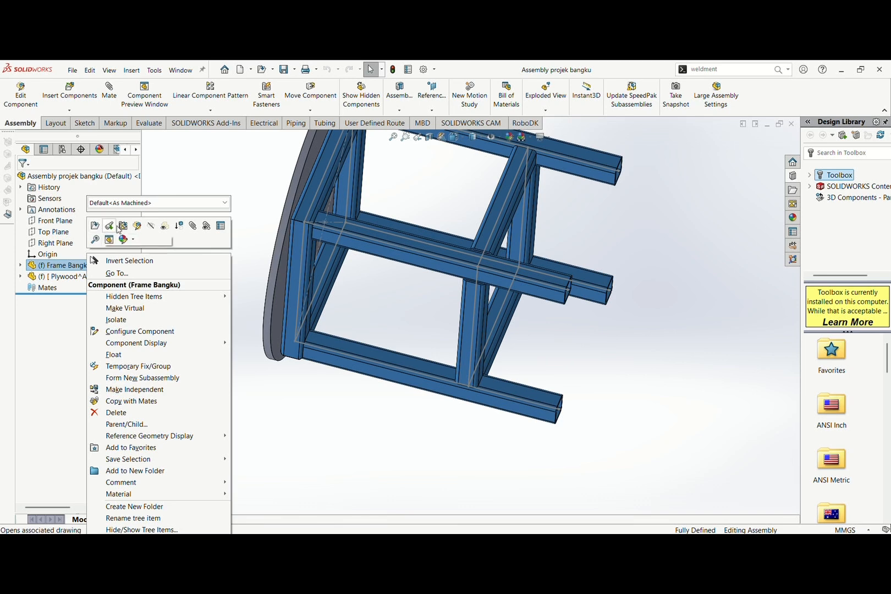
left_click(137, 226)
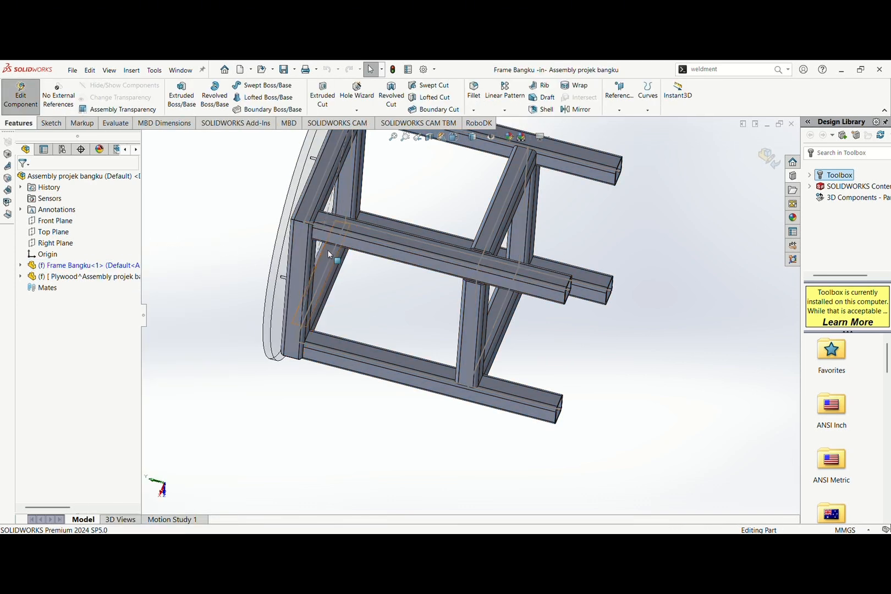
Examine where the four seat holes sit over the frame's upper square tubes, from below and from above
middle_click_drag(330, 278, 285, 249)
scroll(284, 249, "down", 4)
scroll(285, 249, "down", 1)
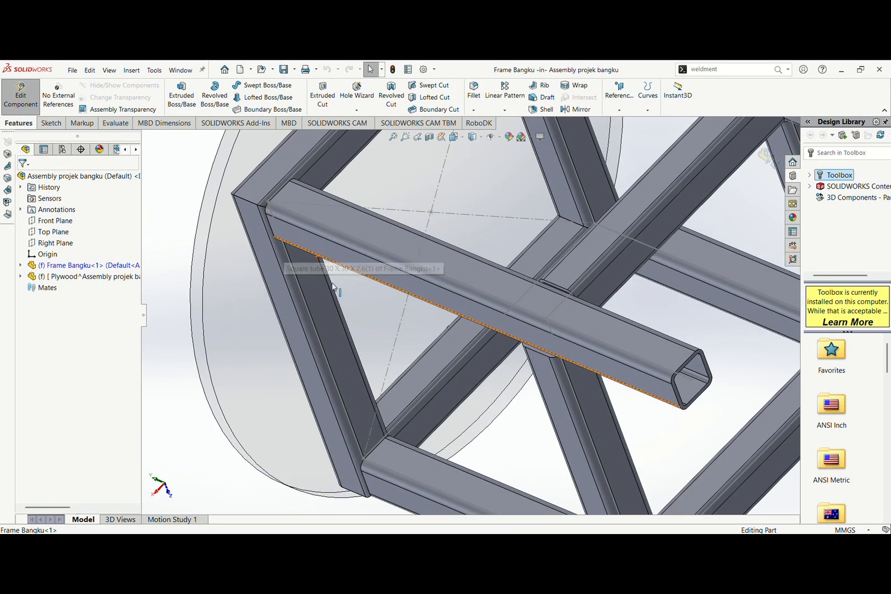
left_click(51, 123)
mouse_move(308, 319)
middle_mouse_down()
mouse_move(342, 312)
mouse_move(359, 344)
middle_mouse_up()
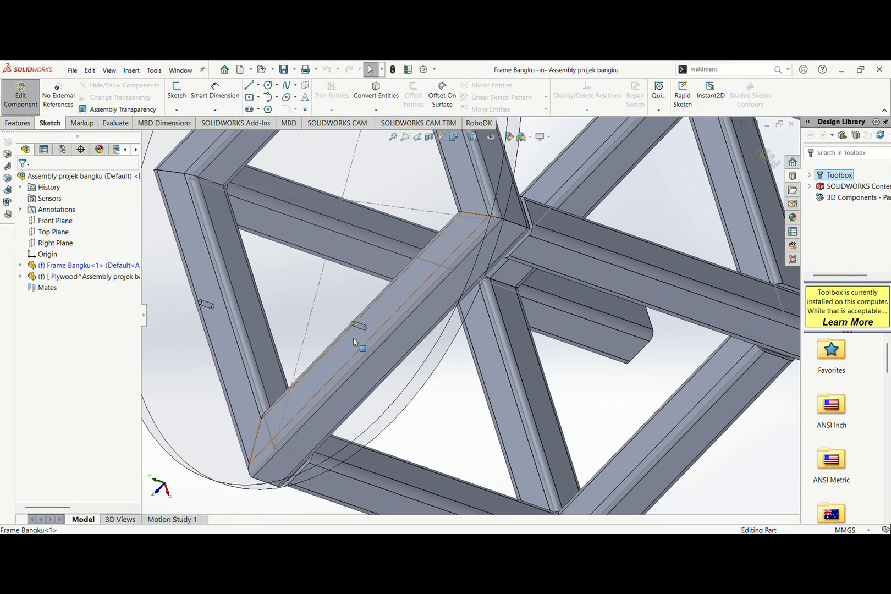
scroll(347, 354, "down", 3)
scroll(348, 354, "up", 5)
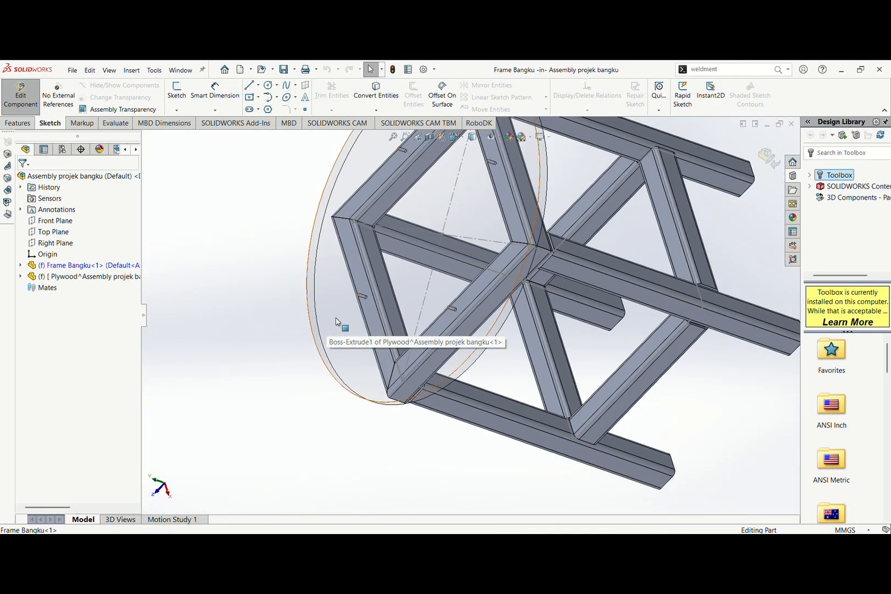
scroll(336, 321, "up", 3)
middle_click_drag(334, 308, 356, 318)
scroll(394, 300, "up", 2)
scroll(434, 279, "down", 7)
middle_click_drag(523, 243, 501, 235)
middle_click_drag(505, 281, 532, 261)
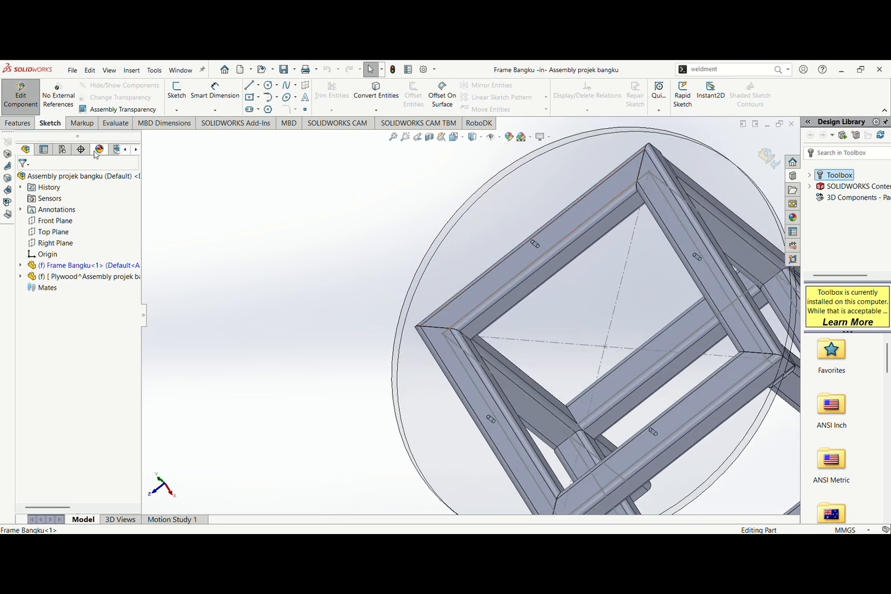
Start a sketch in Frame Bangku on the top face of an upper square tube, beneath the seat
left_click(177, 93)
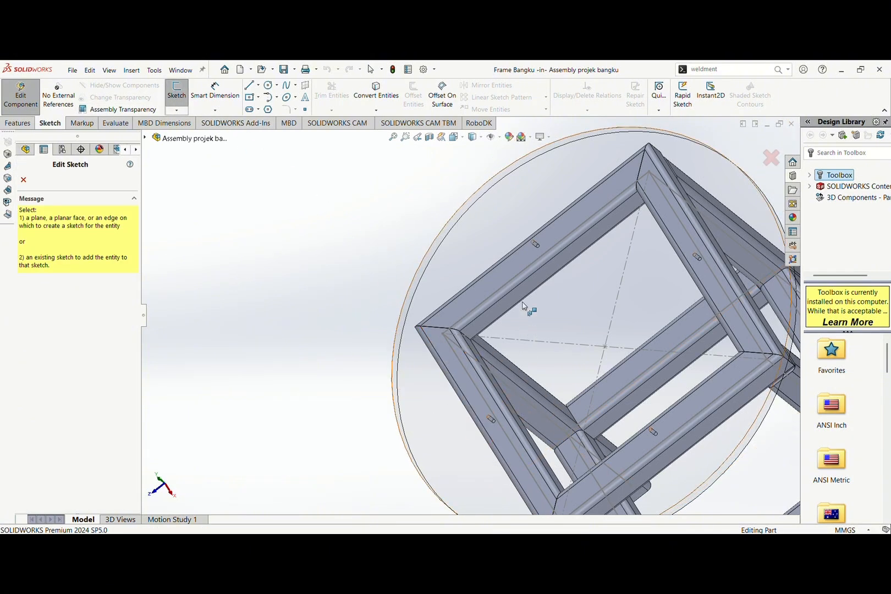
scroll(523, 303, "down", 5)
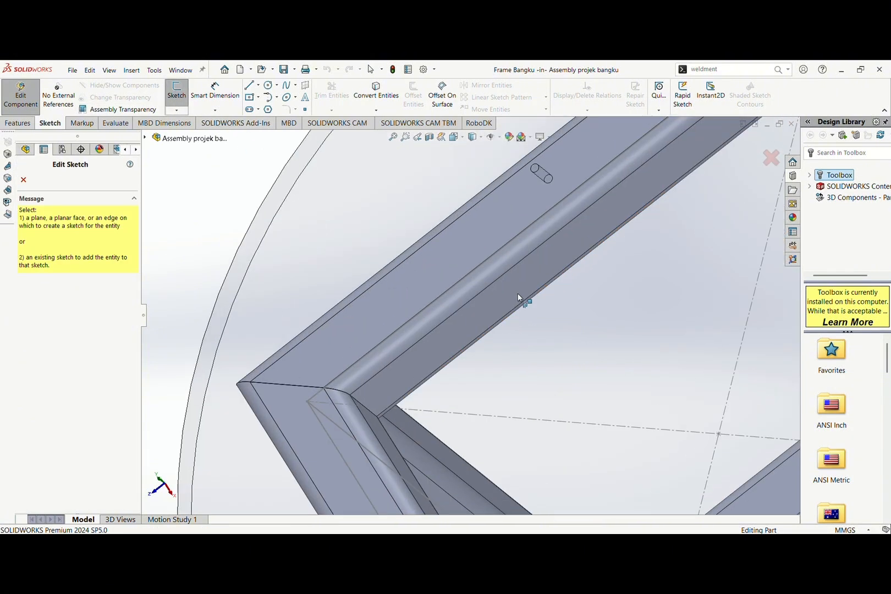
left_click(475, 233)
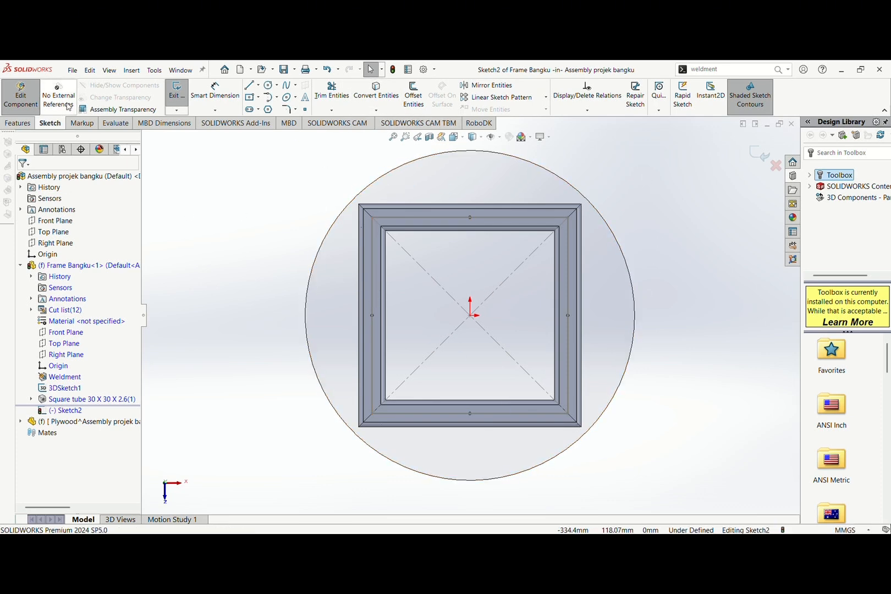
scroll(494, 194, "down", 5)
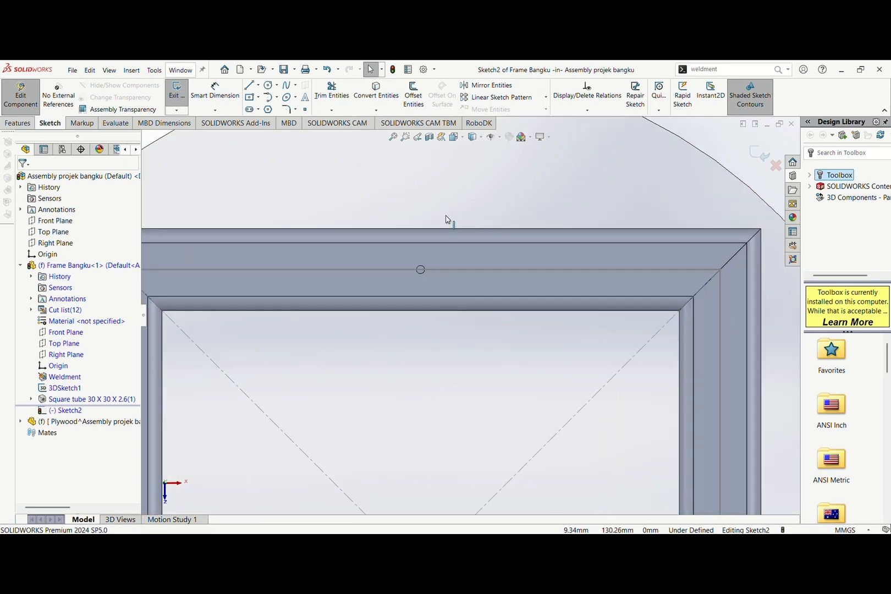
scroll(418, 273, "down", 3)
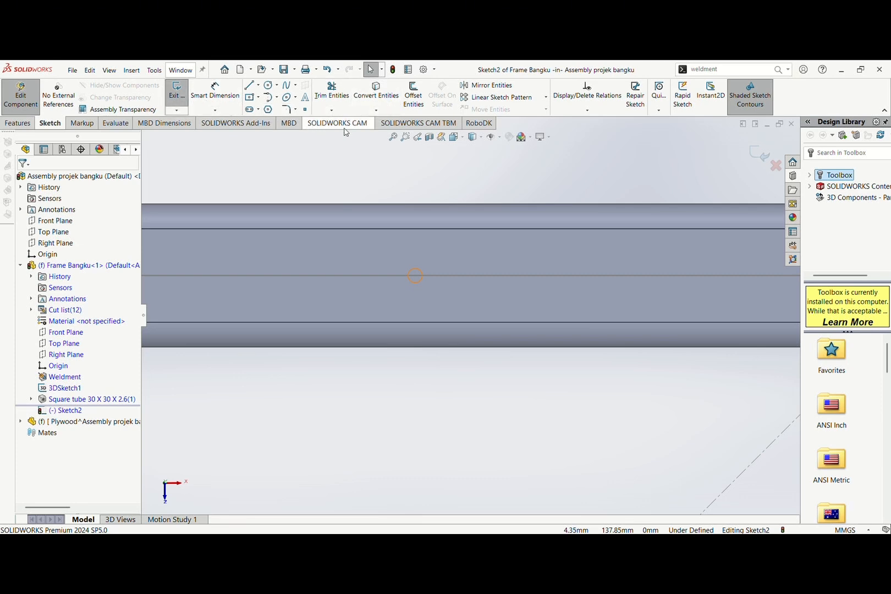
key("z")
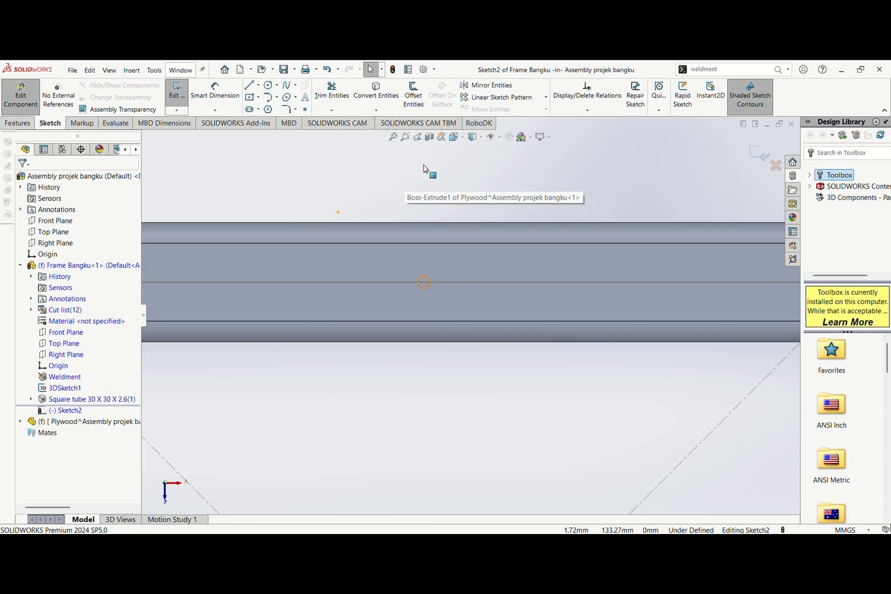
key("z")
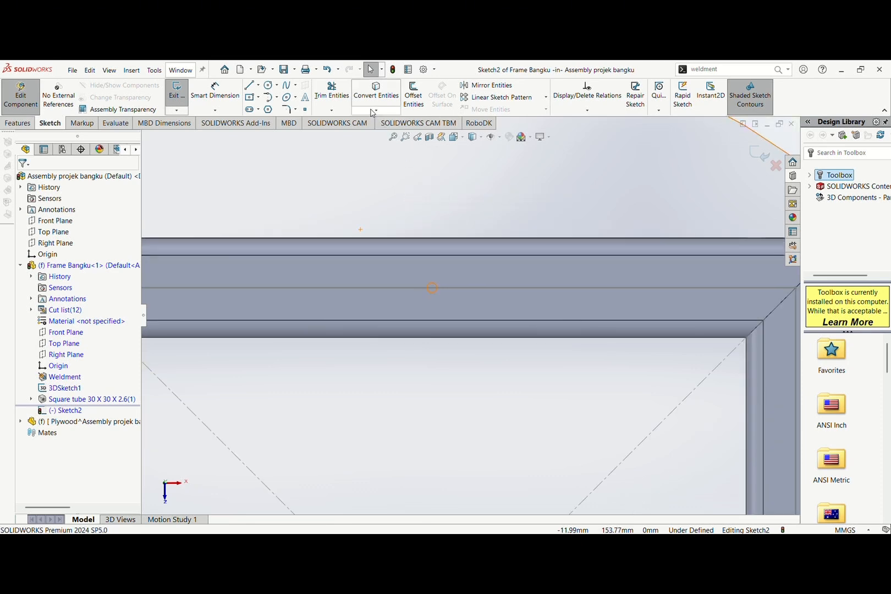
left_click(374, 110)
left_click(385, 121)
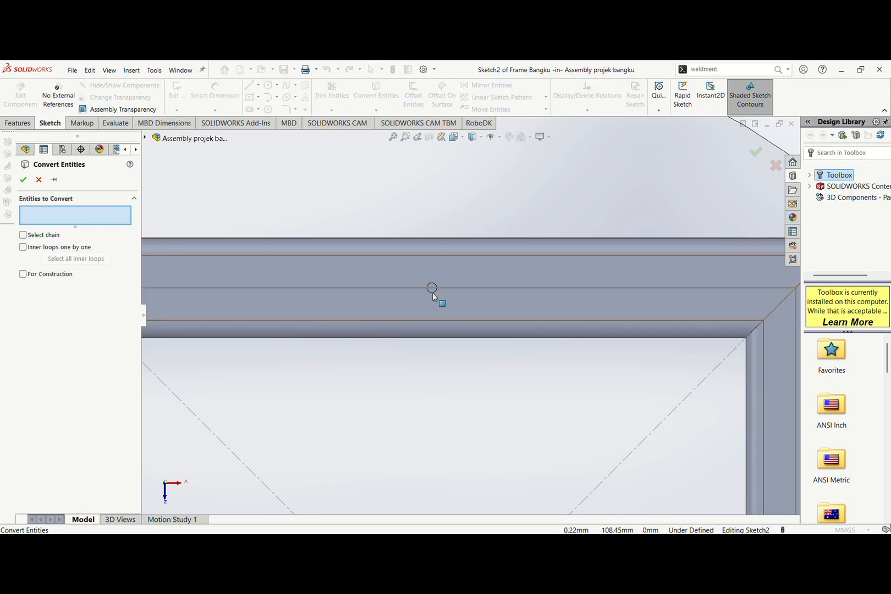
scroll(434, 295, "up", 3)
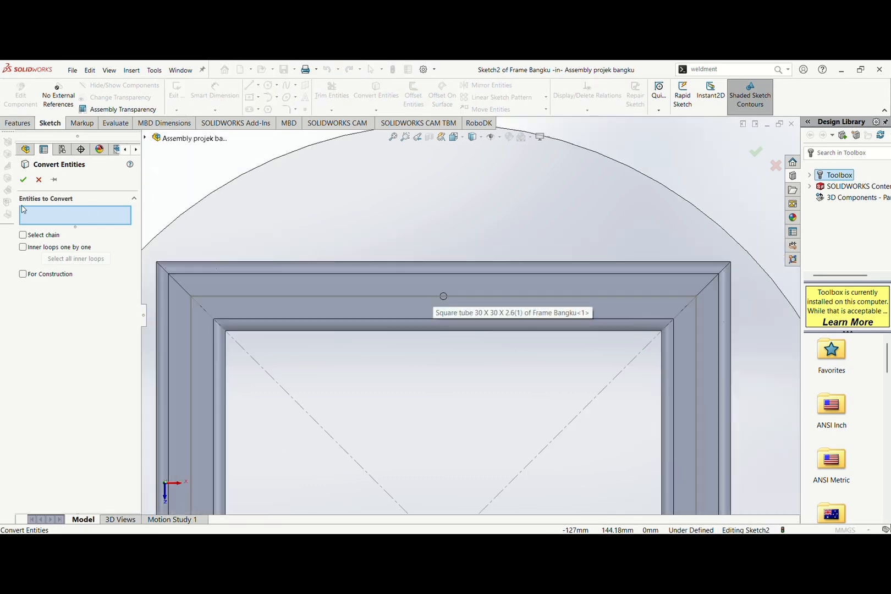
left_click(39, 179)
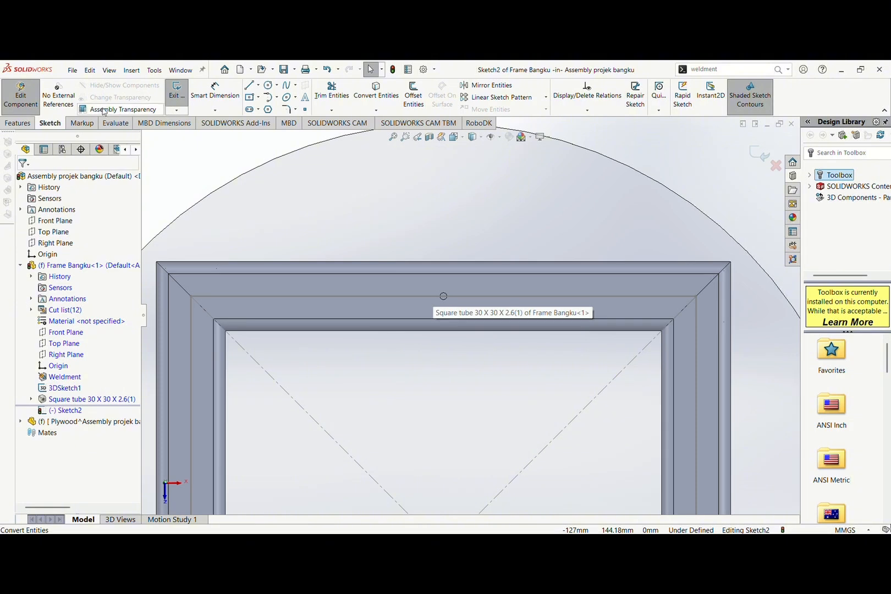
left_click(19, 123)
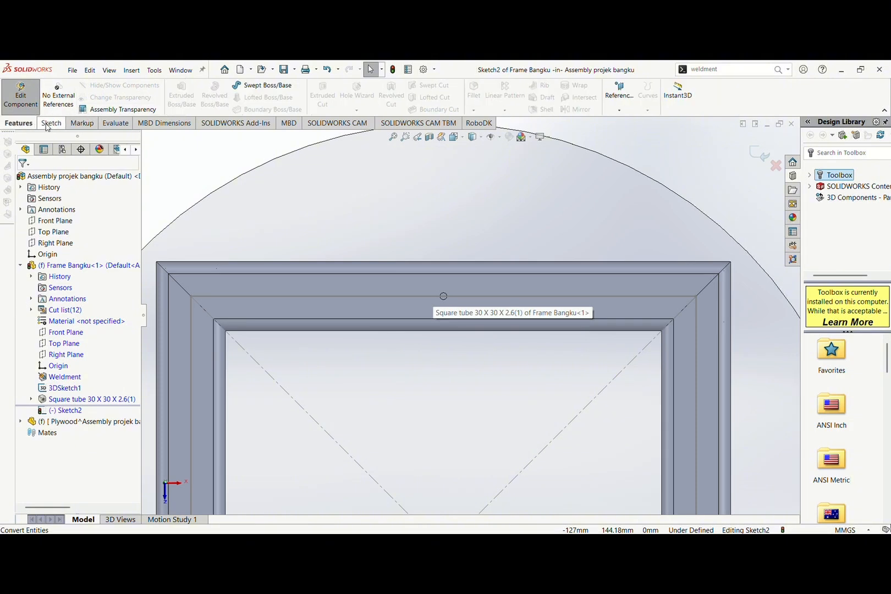
left_click(48, 124)
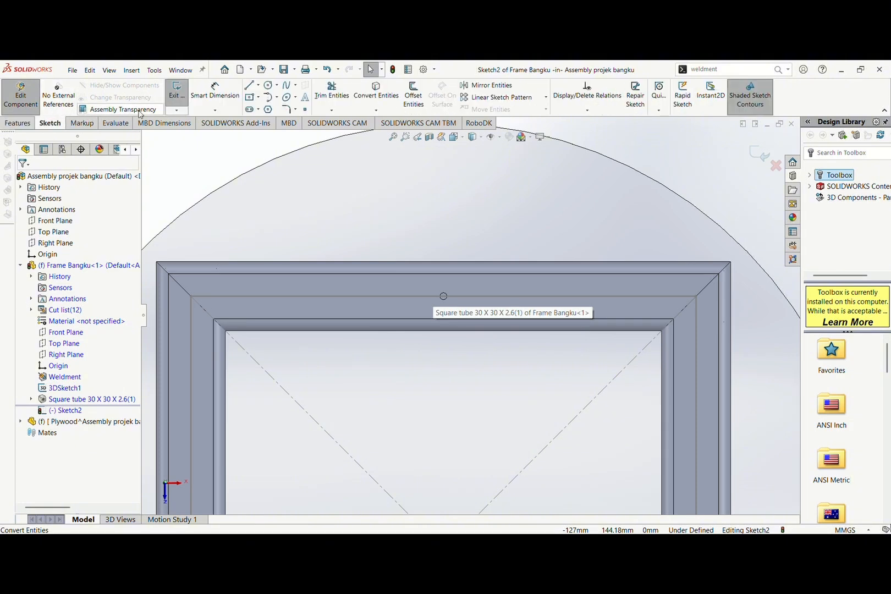
Sketch a circle of 1.5 mm radius on the frame's rear tube, centred on the seat hole at (0, 110) and matching its edge
left_click(268, 86)
scroll(443, 296, "down", 5)
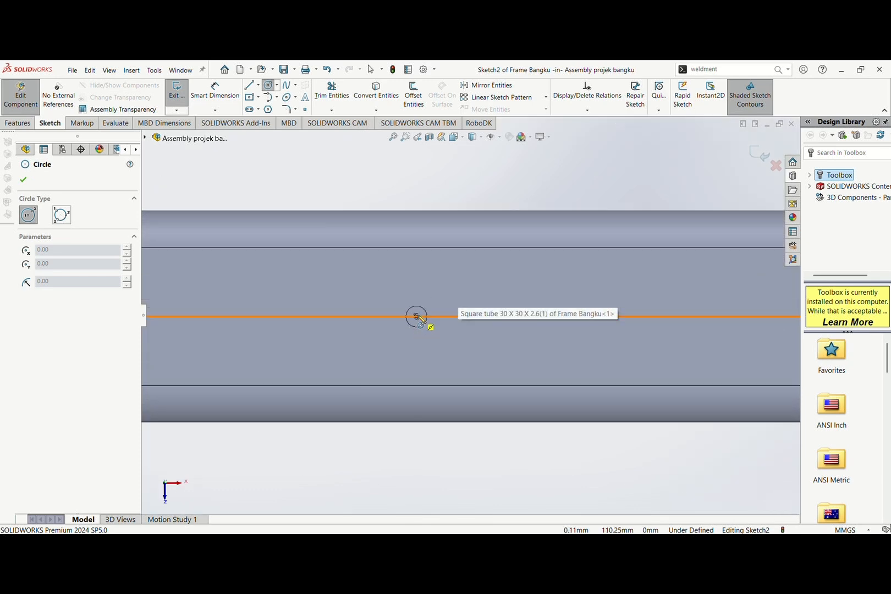
scroll(417, 319, "down", 3)
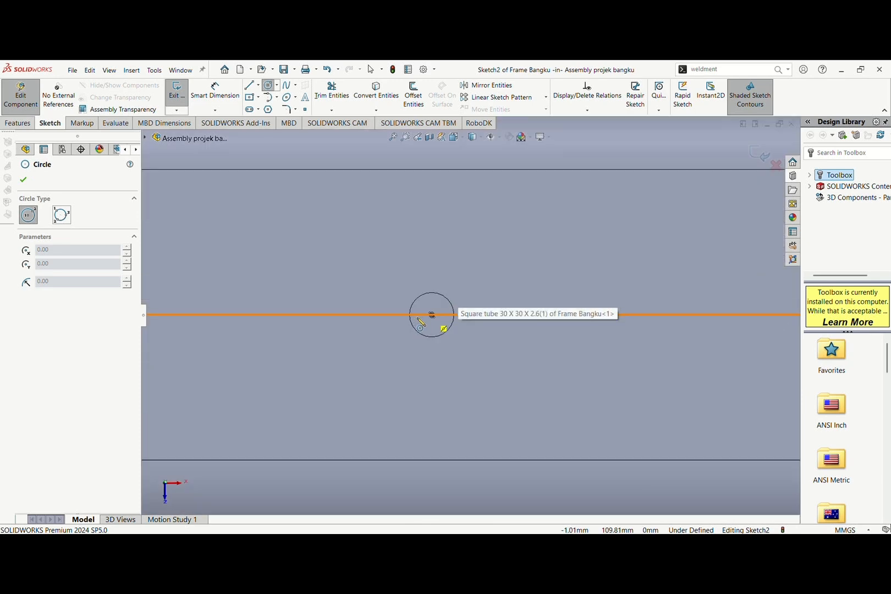
left_click(432, 315)
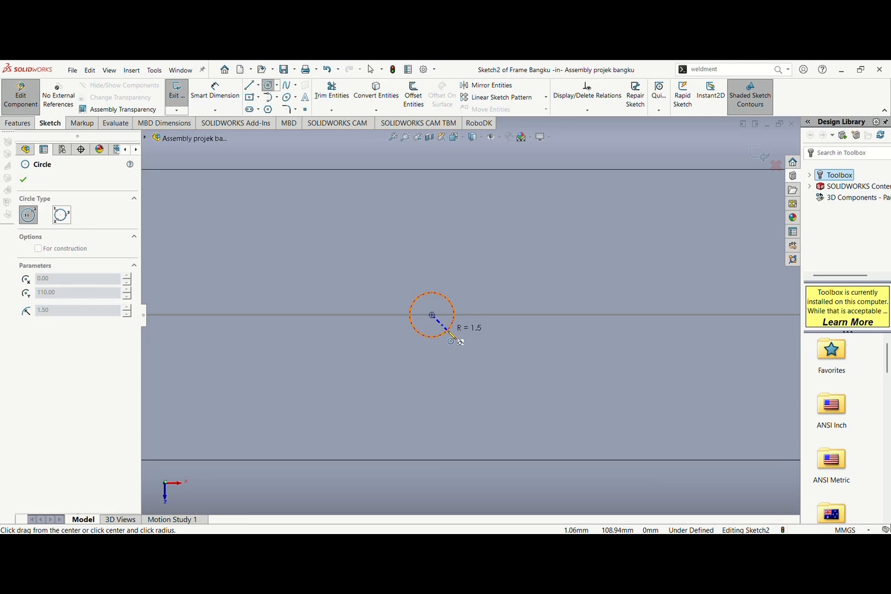
left_click(450, 333)
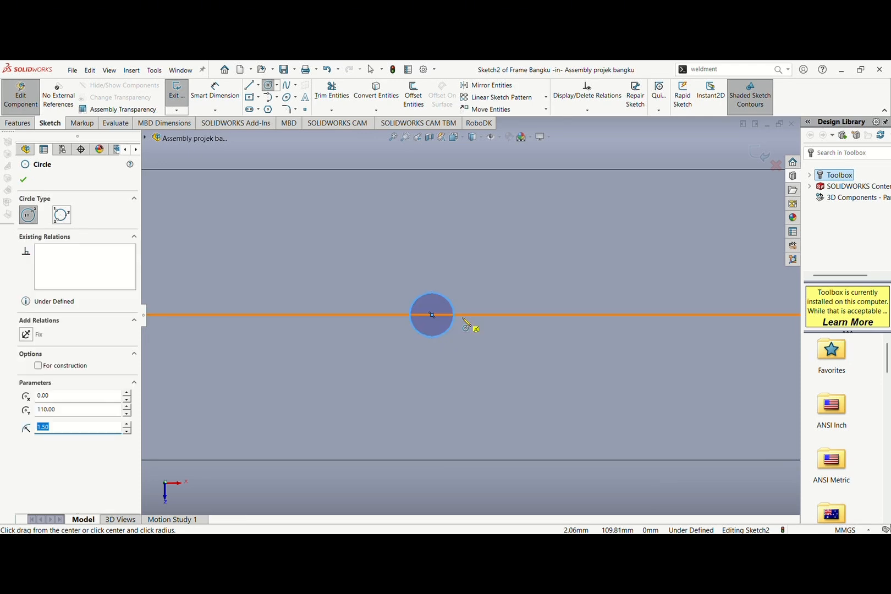
key("Escape")
Sketch a circle of 1.5 mm radius on the frame's right-hand tube, tracing the seat hole centred at (110, 0)
scroll(463, 335, "up", 5)
scroll(461, 336, "up", 5)
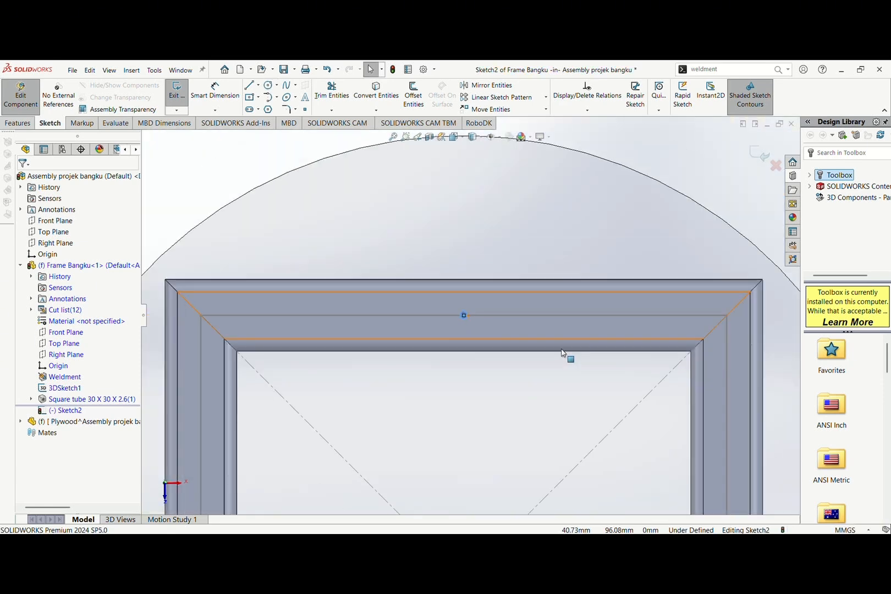
left_click(270, 86)
scroll(559, 396, "down", 5)
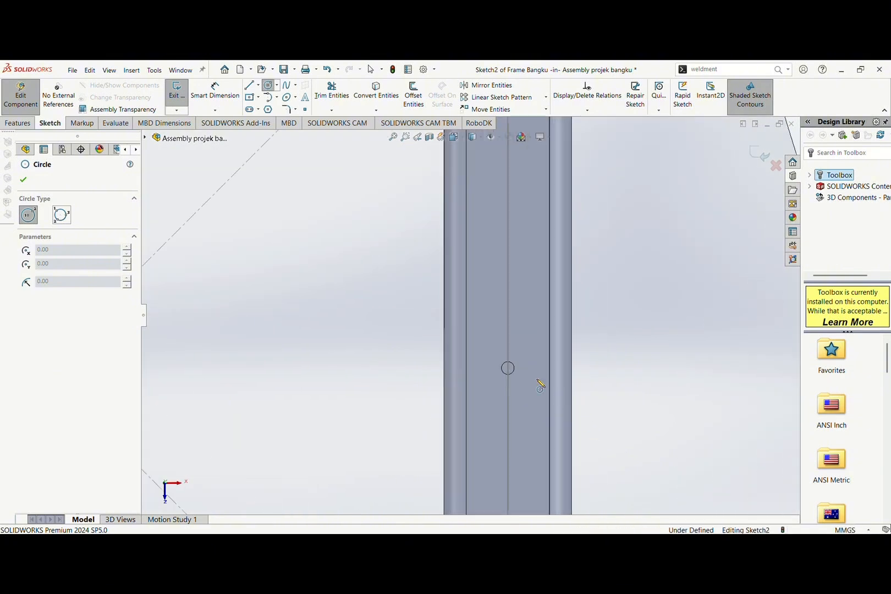
scroll(476, 361, "down", 2)
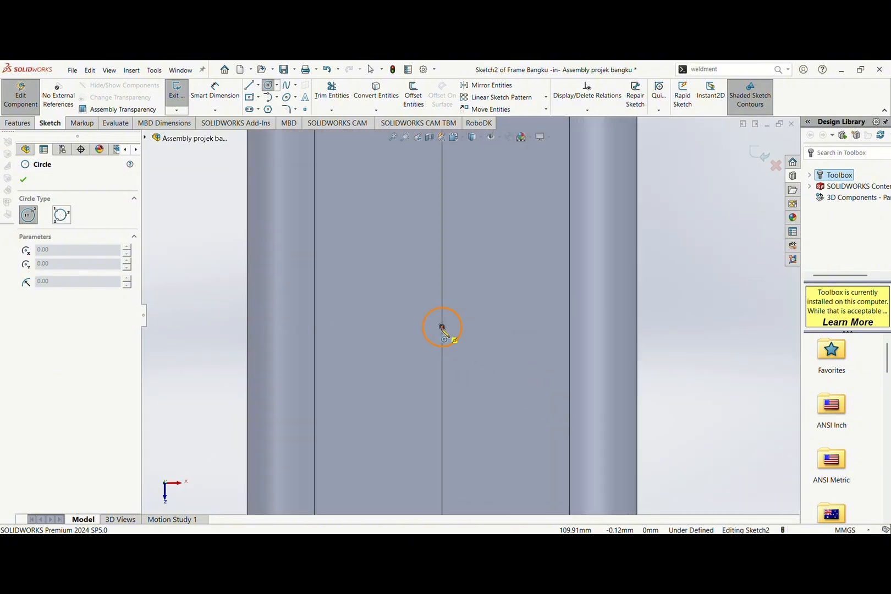
scroll(449, 332, "down", 3)
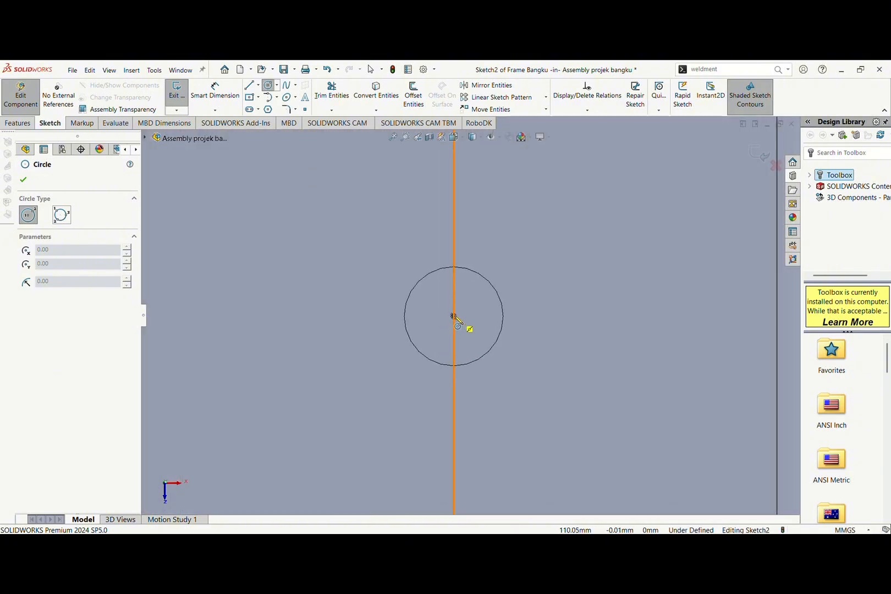
left_click(454, 317)
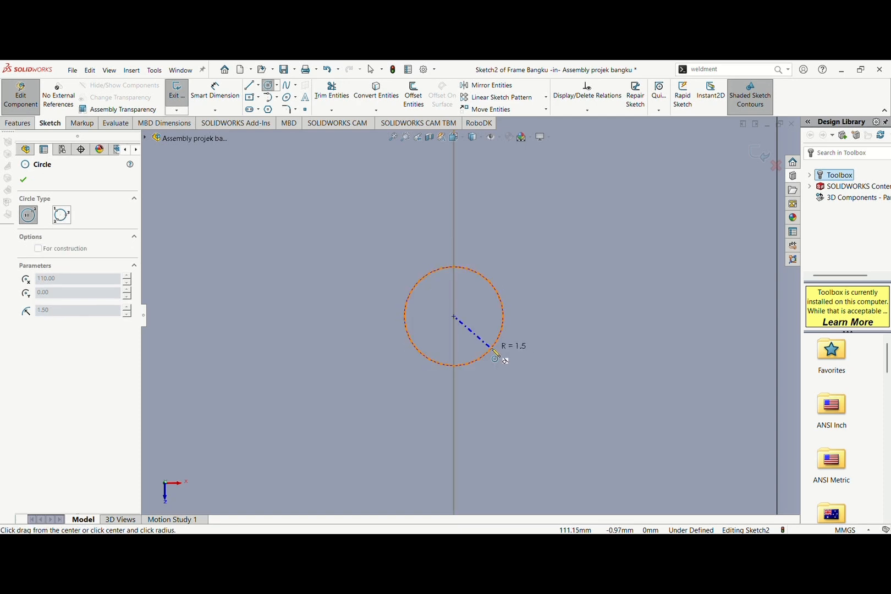
left_click(494, 351)
key("Escape")
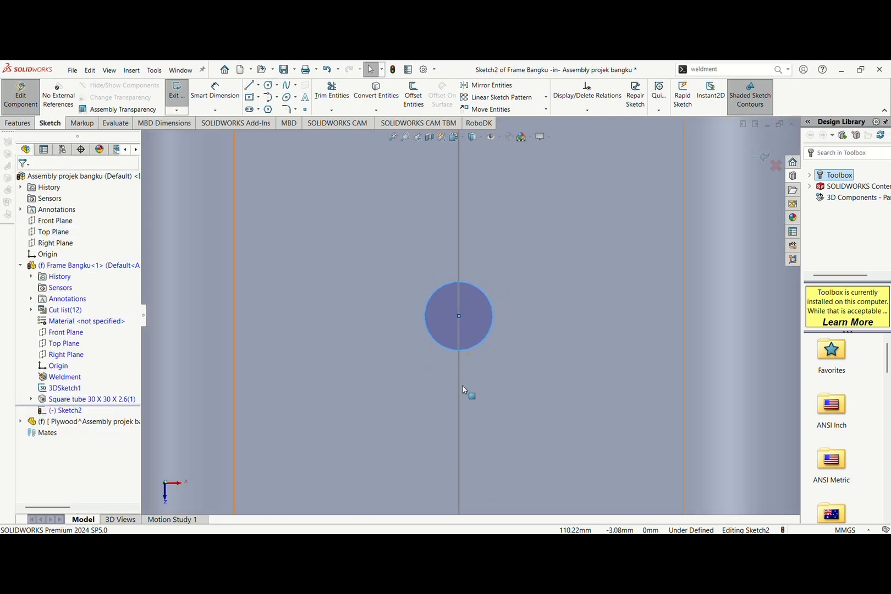
Sketch a circle of 1.5 mm radius on the frame's front tube, tracing the seat hole centred at (0, -110)
scroll(429, 396, "up", 6)
scroll(399, 388, "down", 10)
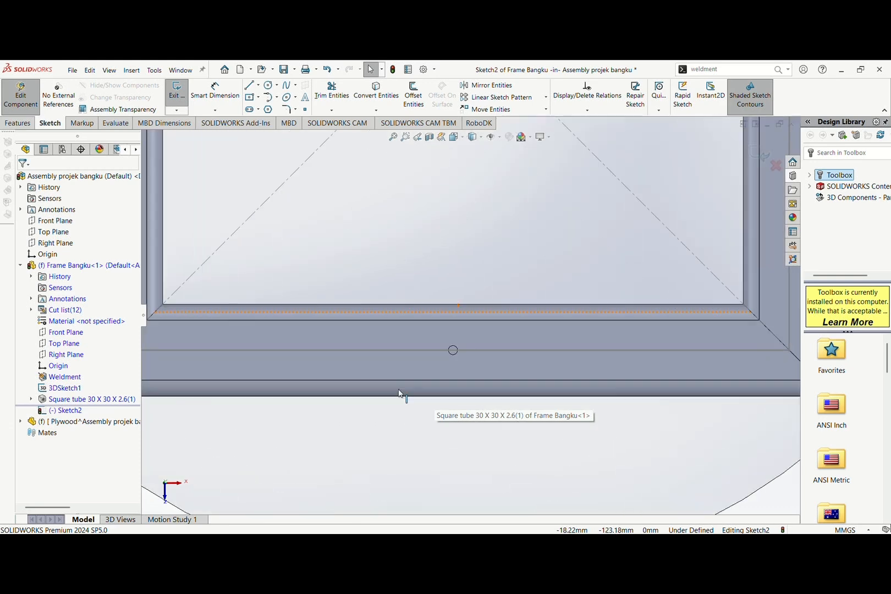
left_click(267, 86)
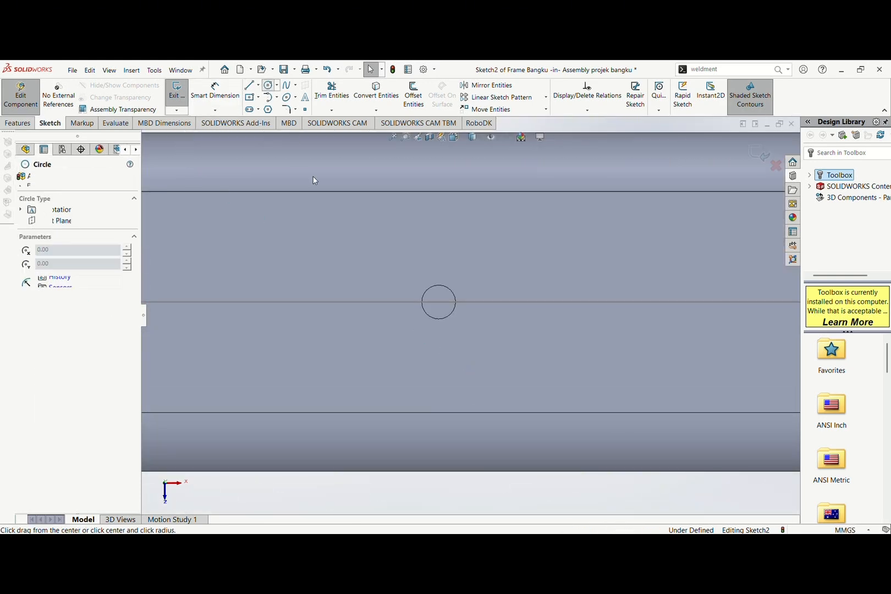
left_click(439, 301)
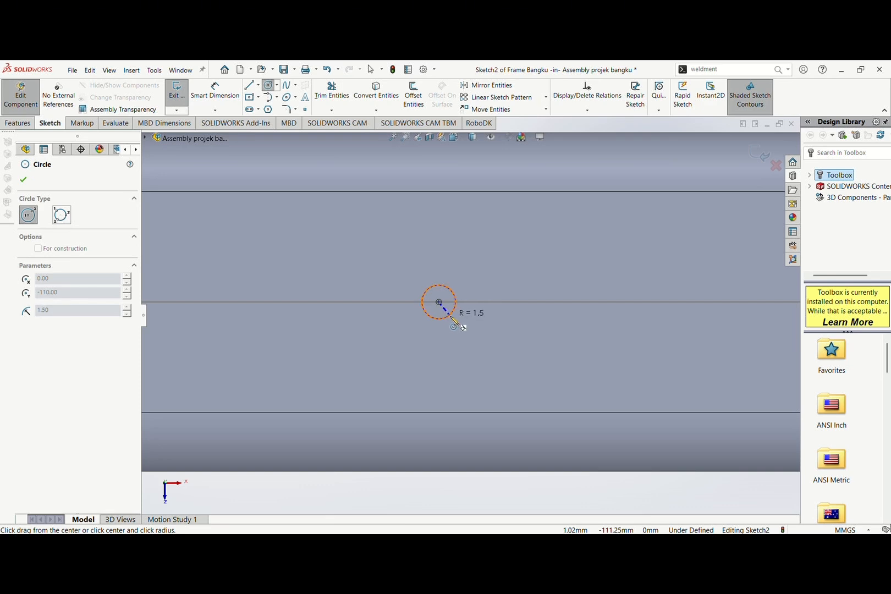
left_click(451, 318)
key("Escape")
Sketch a circle of 1.5 mm radius on the frame's left-hand tube, tracing the seat hole centred at (-110, 0)
key("f")
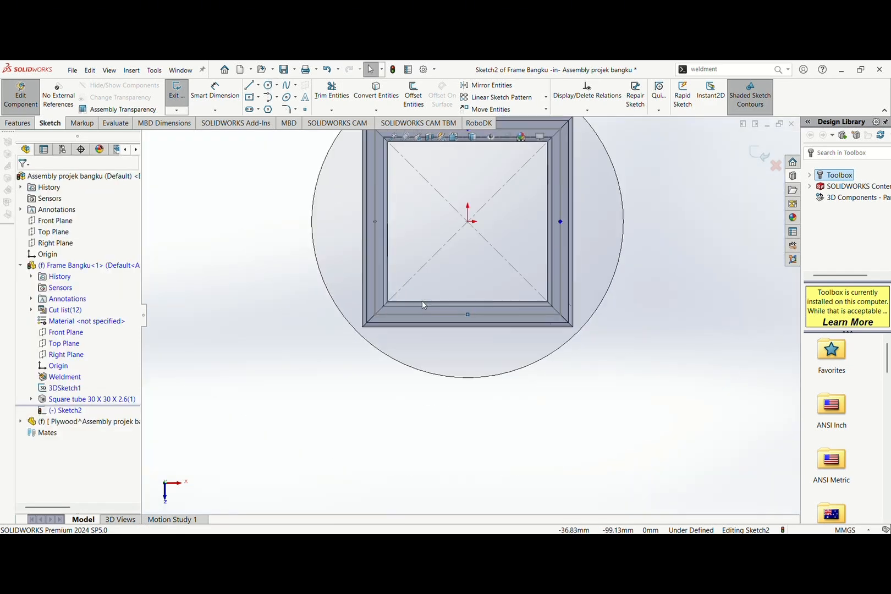
scroll(384, 229, "down", 5)
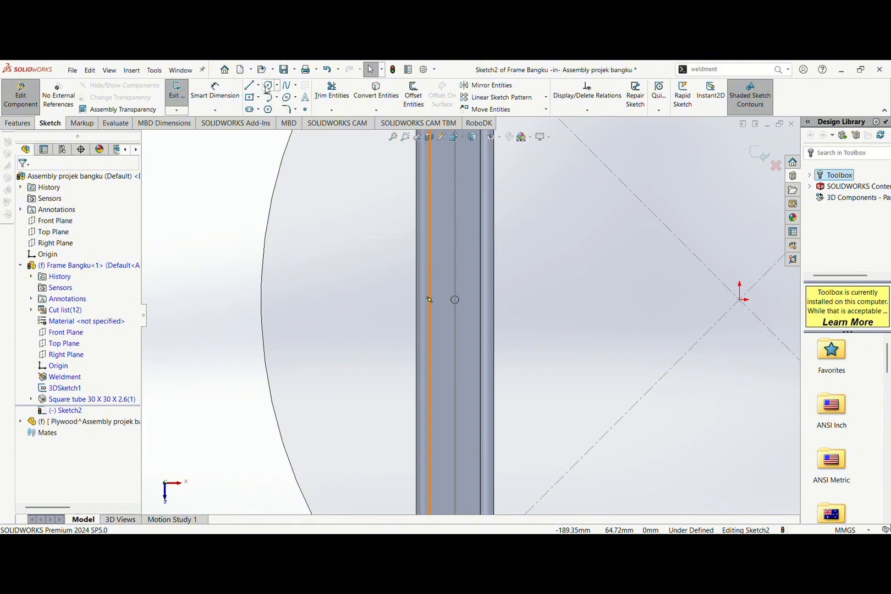
left_click(268, 86)
scroll(461, 297, "down", 7)
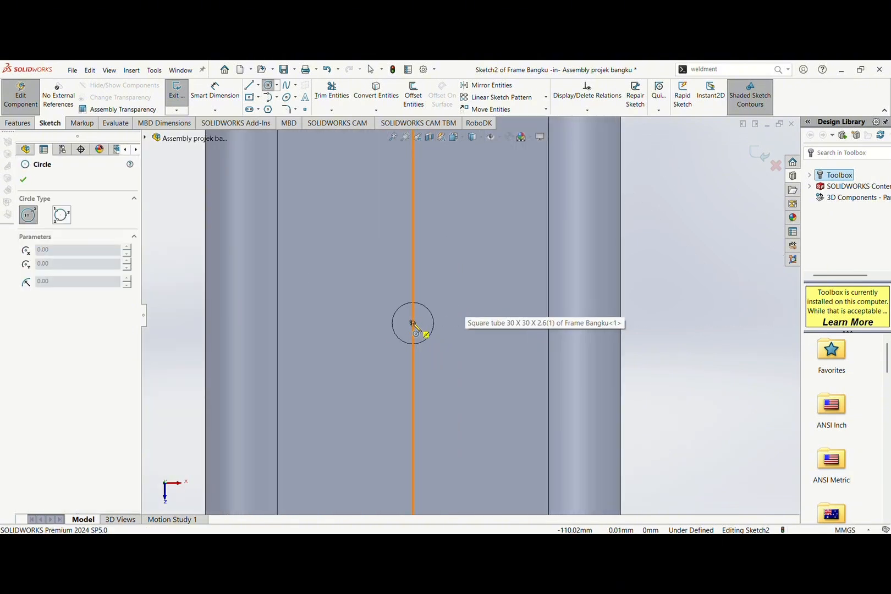
left_click(413, 324)
left_click(431, 342)
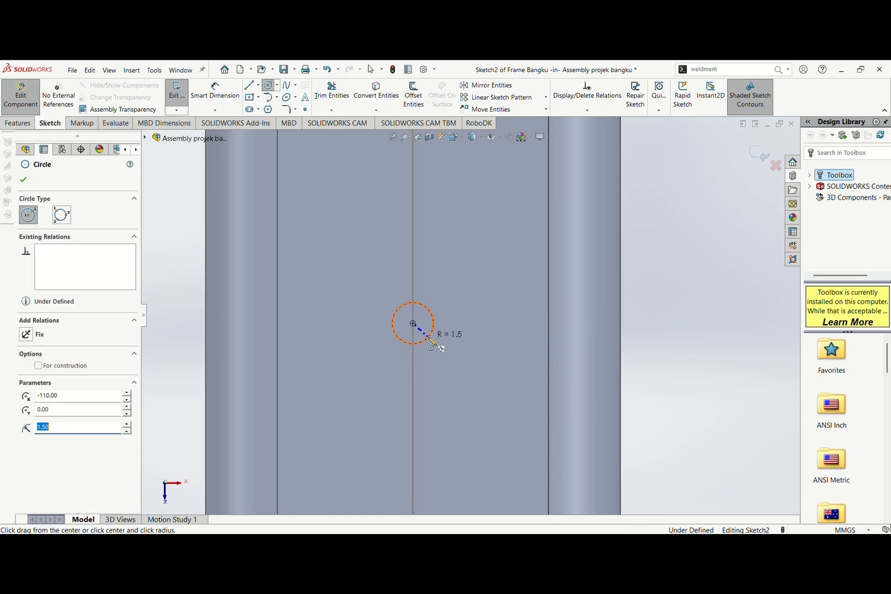
key("Escape")
Dimension the diameter of the circle on the left-hand tube as 3 mm
left_click(214, 98)
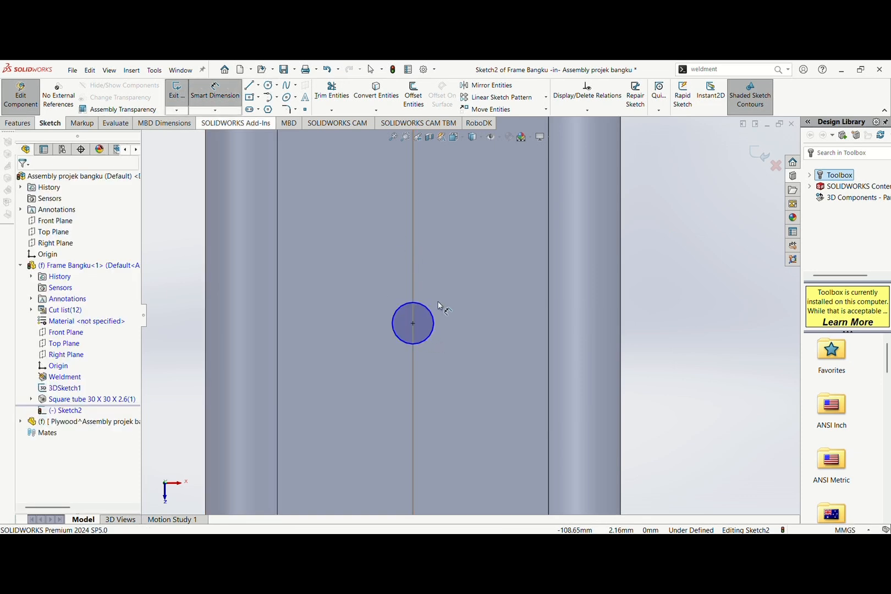
left_click(432, 338)
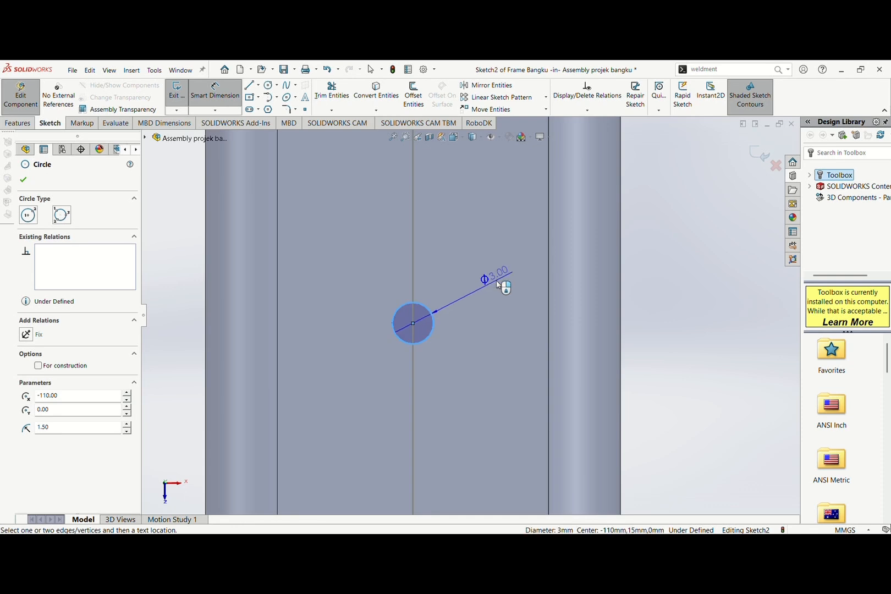
left_click(498, 281)
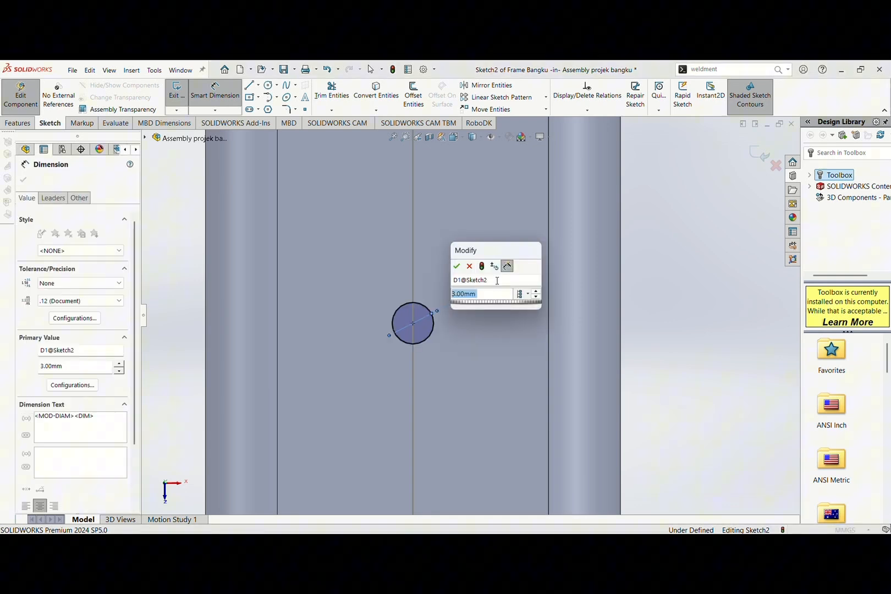
left_click(457, 266)
Dimension the diameter of the circle on the rear tube as 3 mm
scroll(551, 344, "up", 2)
scroll(598, 319, "down", 8)
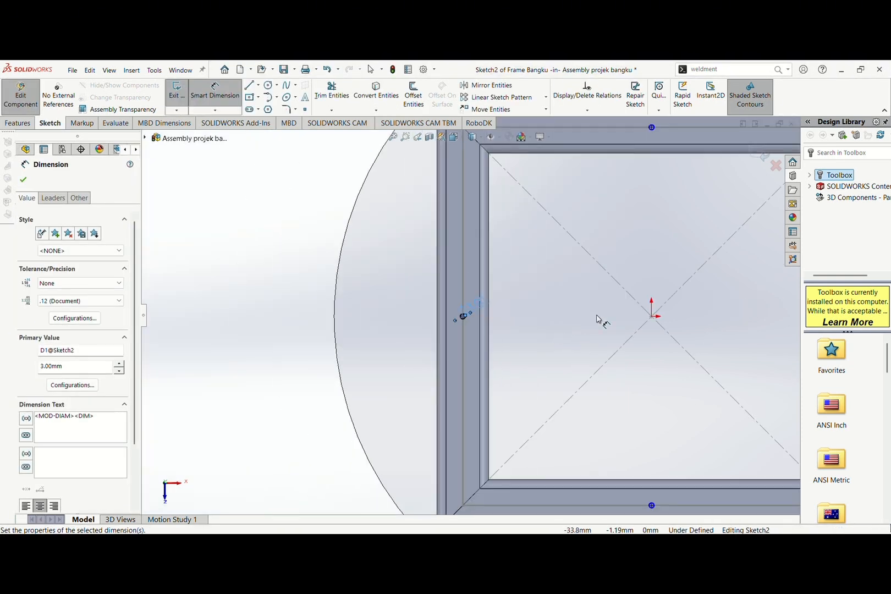
scroll(670, 150, "down", 3)
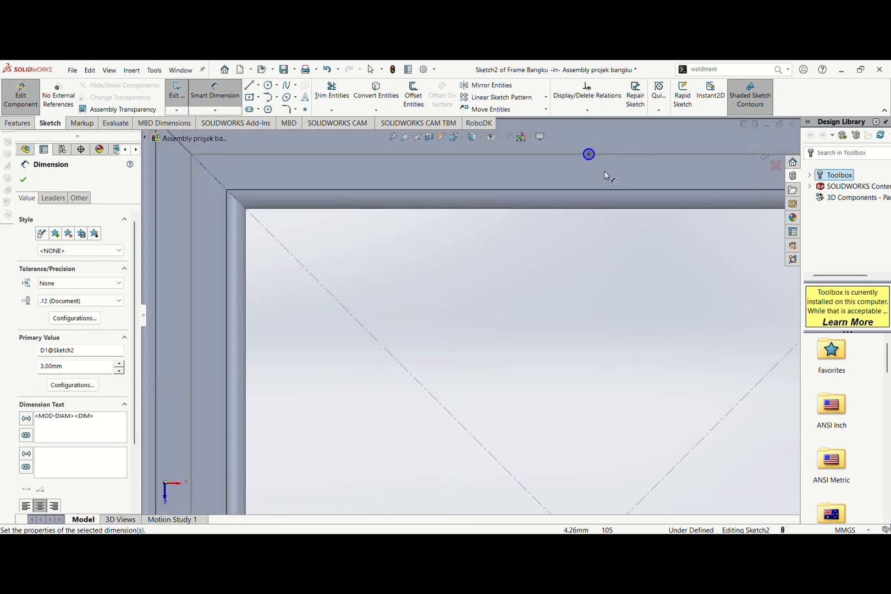
scroll(614, 171, "down", 4)
scroll(550, 182, "down", 1)
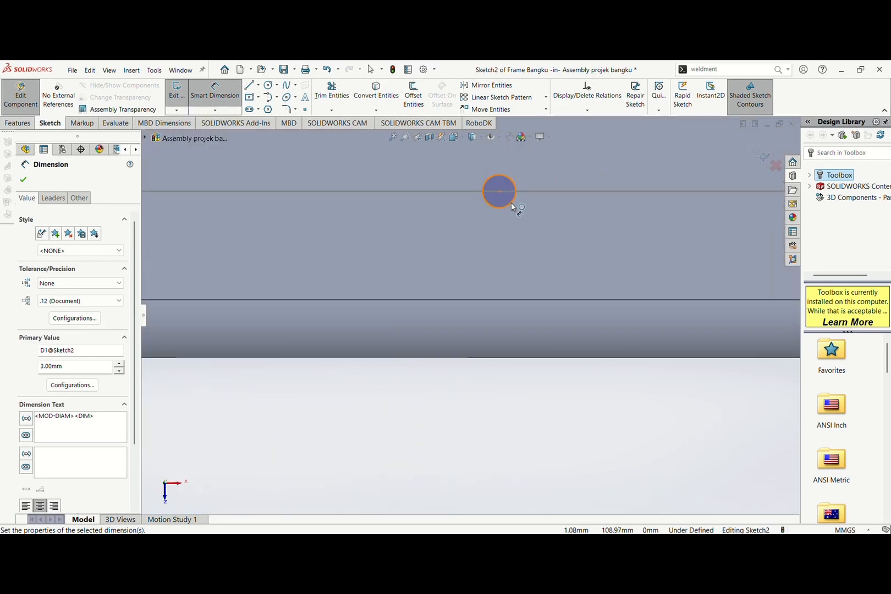
left_click(514, 206)
left_click(552, 167)
scroll(609, 314, "up", 5)
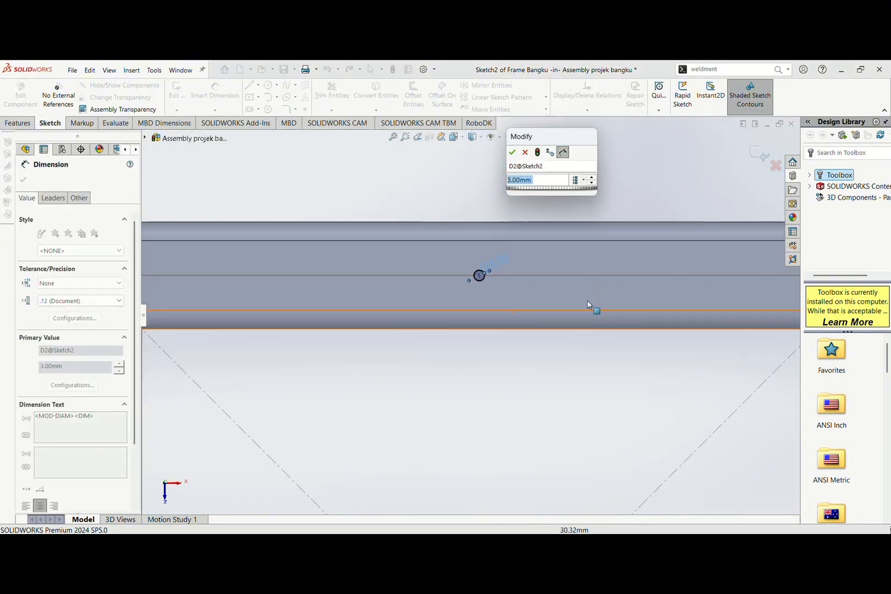
left_click(512, 154)
Dimension the diameter of the circle on the right-hand tube as 3 mm
scroll(738, 462, "up", 5)
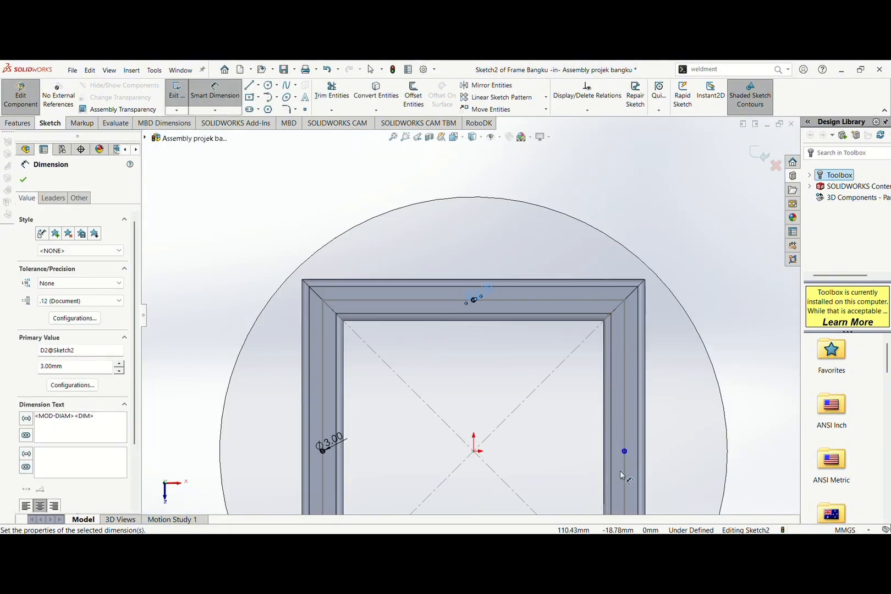
scroll(619, 456, "down", 6)
scroll(572, 336, "down", 4)
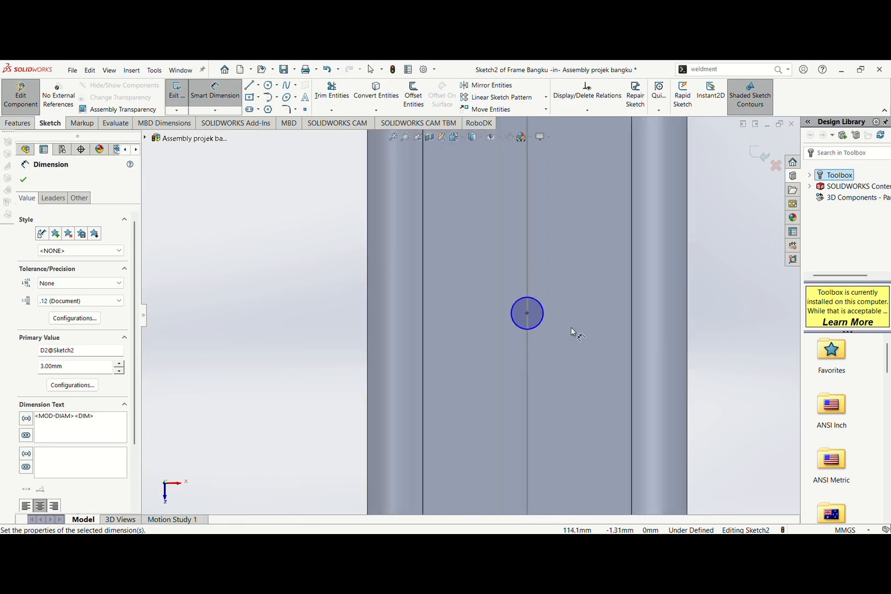
left_click(539, 324)
double_click(564, 284)
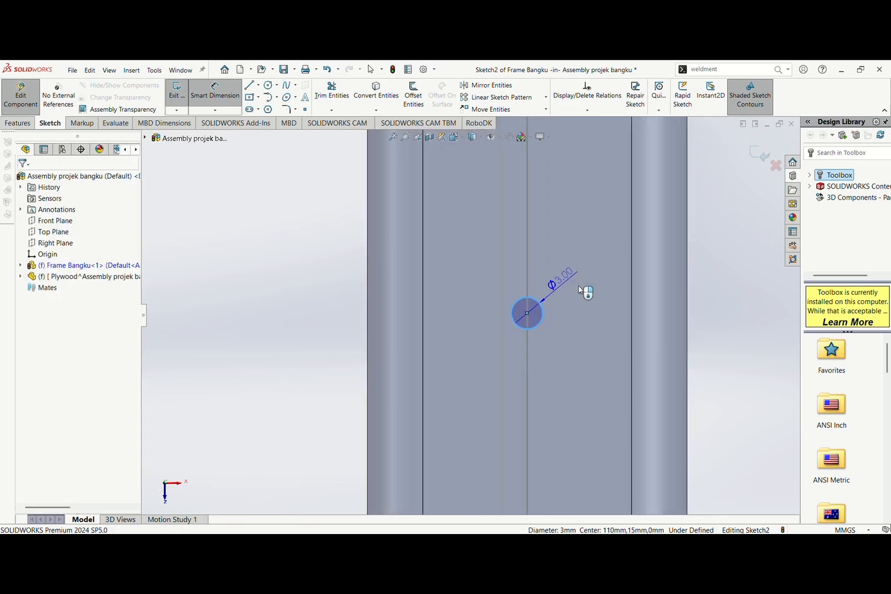
left_click(525, 269)
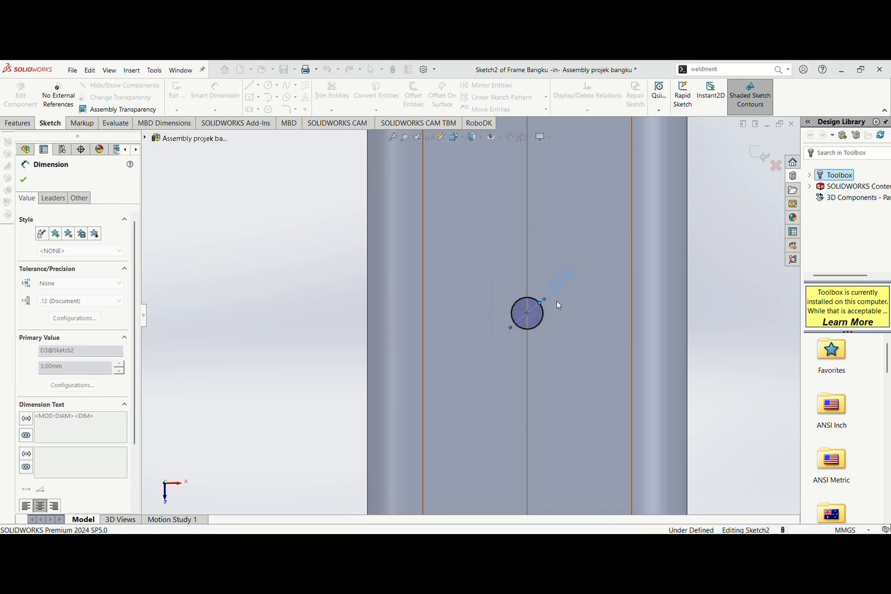
Dimension the diameter of the circle on the front tube as 3 mm and finish dimensioning
scroll(412, 488, "up", 6)
scroll(312, 502, "down", 8)
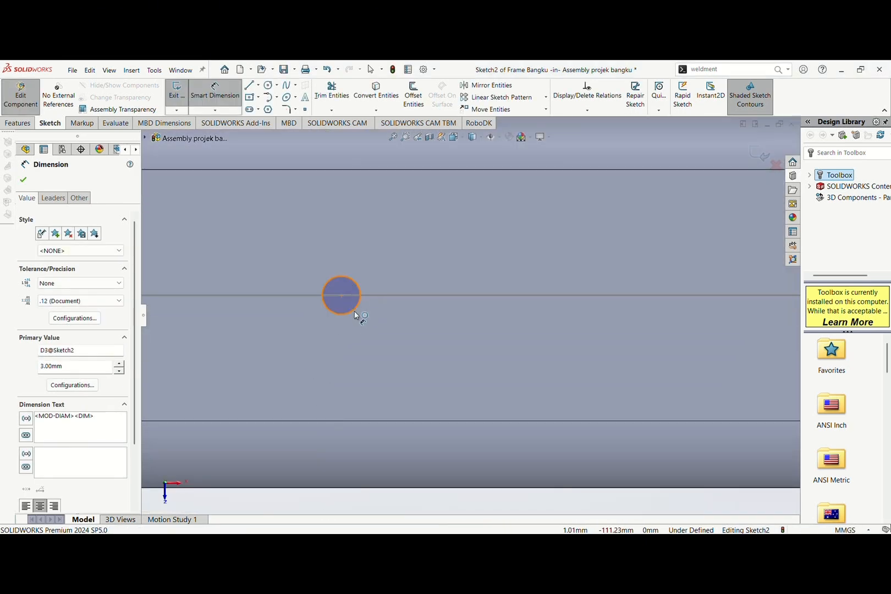
left_click(356, 313)
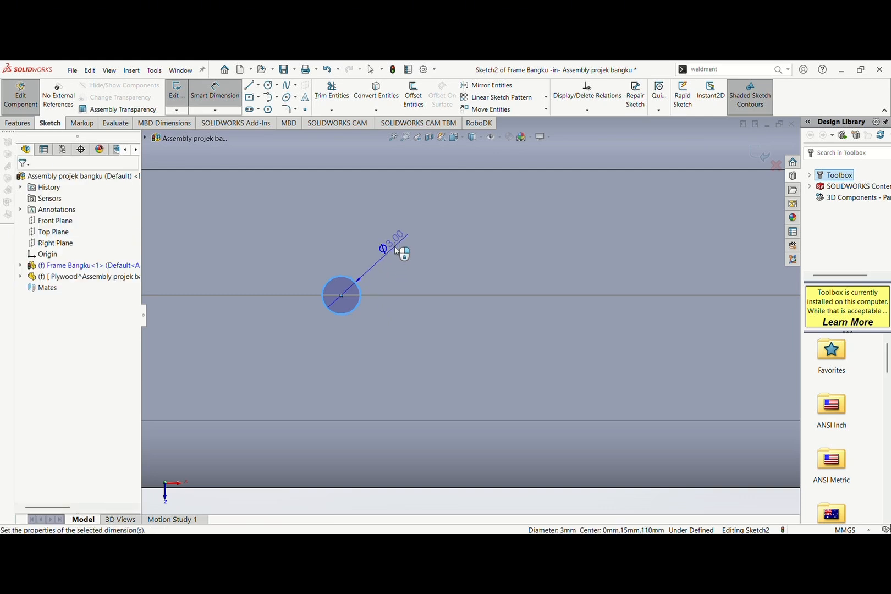
left_click(395, 245)
left_click(355, 233)
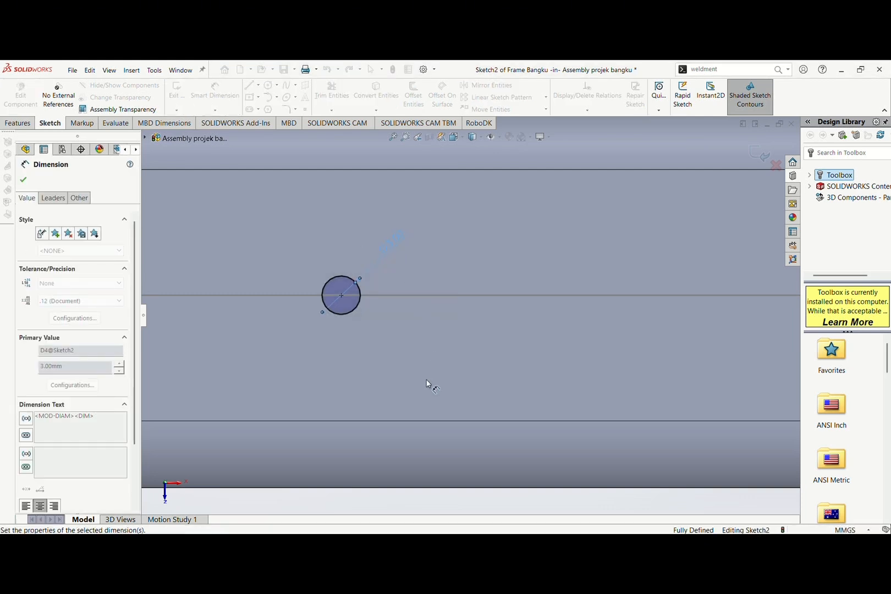
scroll(442, 394, "up", 6)
scroll(442, 394, "up", 3)
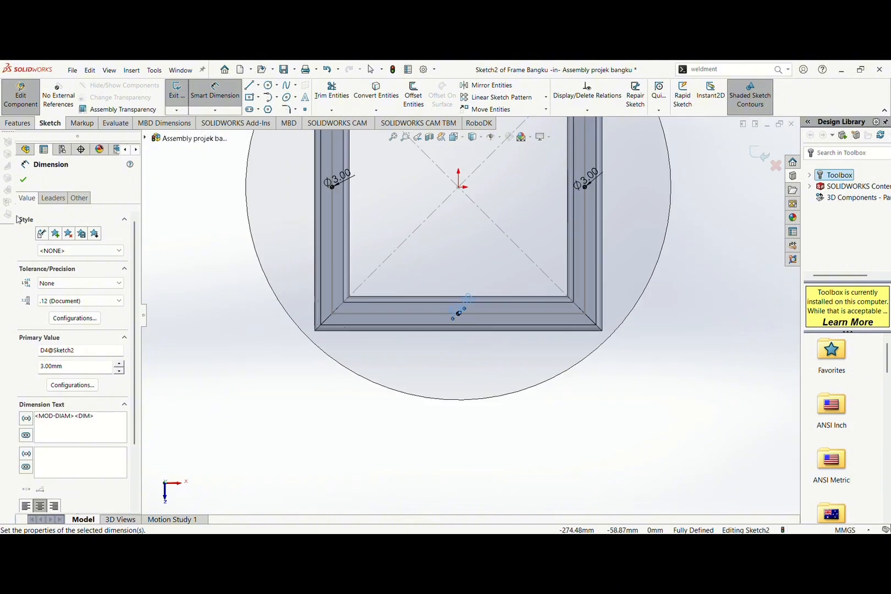
left_click(22, 180)
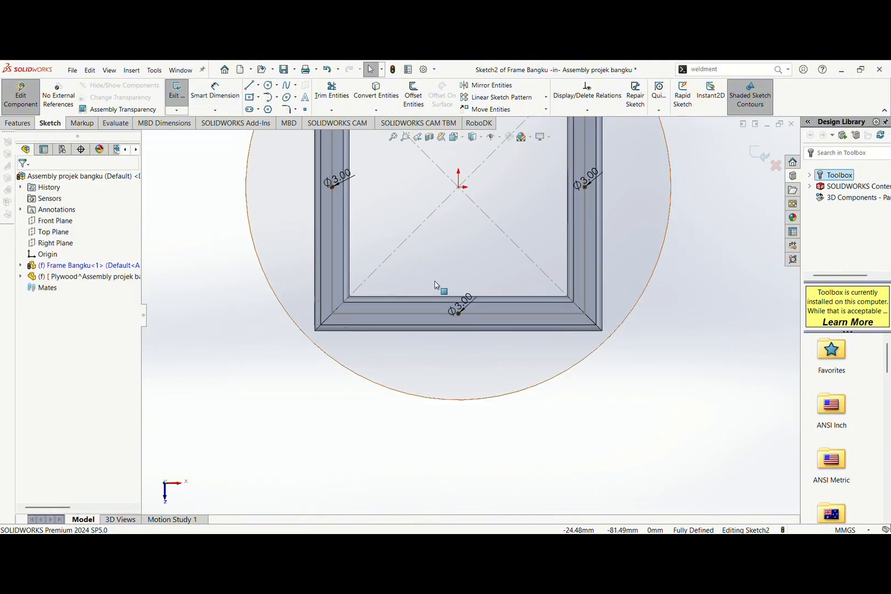
Start an extruded cut from the four-circle sketch on the frame with the Up To Next end condition
scroll(441, 289, "up", 2)
mouse_move(511, 333)
middle_mouse_down()
mouse_move(233, 221)
mouse_move(319, 263)
middle_mouse_up()
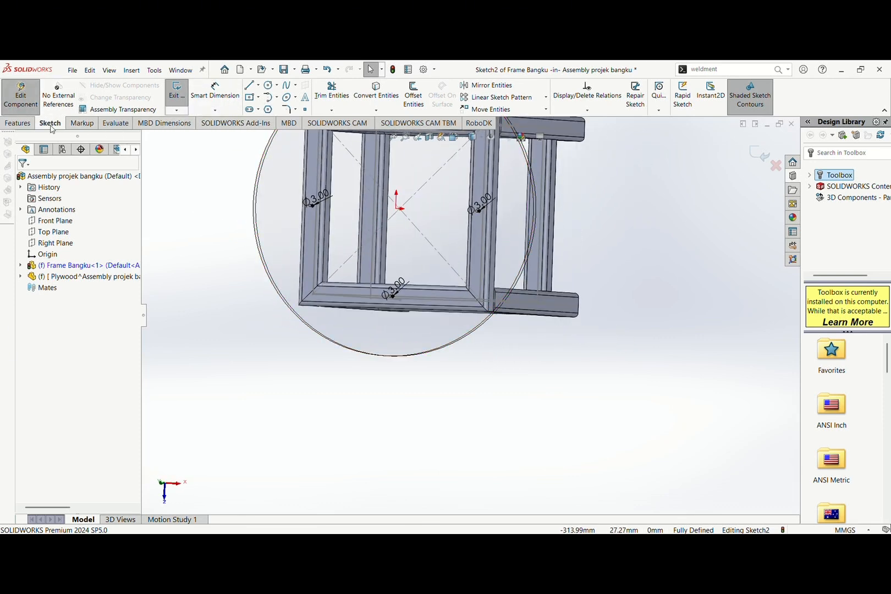
left_click(18, 122)
left_click(325, 102)
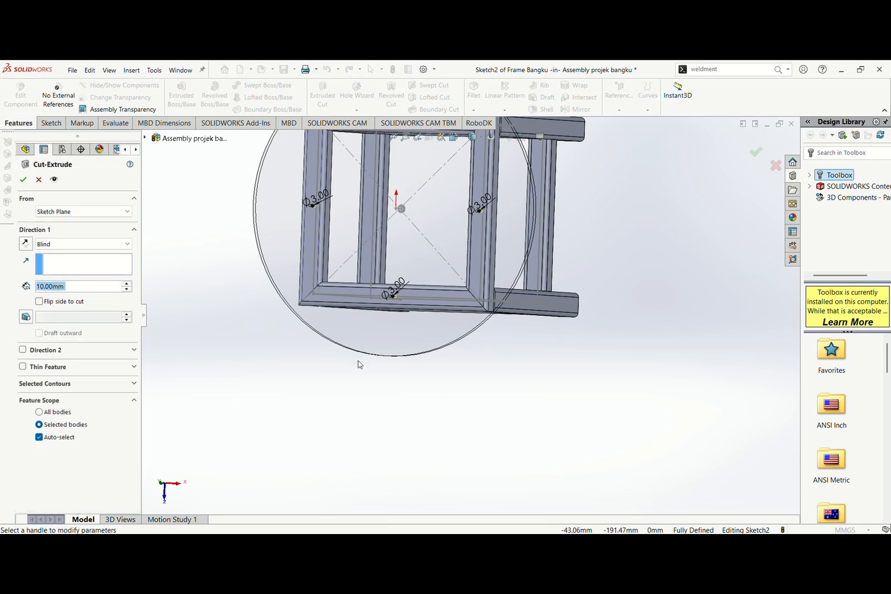
left_click(116, 245)
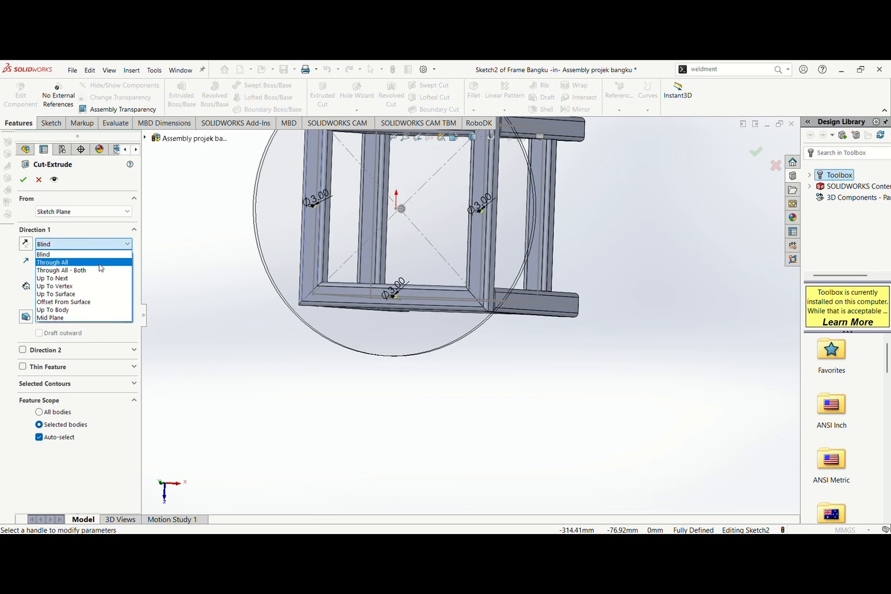
left_click(91, 277)
middle_click_drag(329, 341, 278, 286)
scroll(379, 292, "down", 5)
scroll(380, 291, "down", 5)
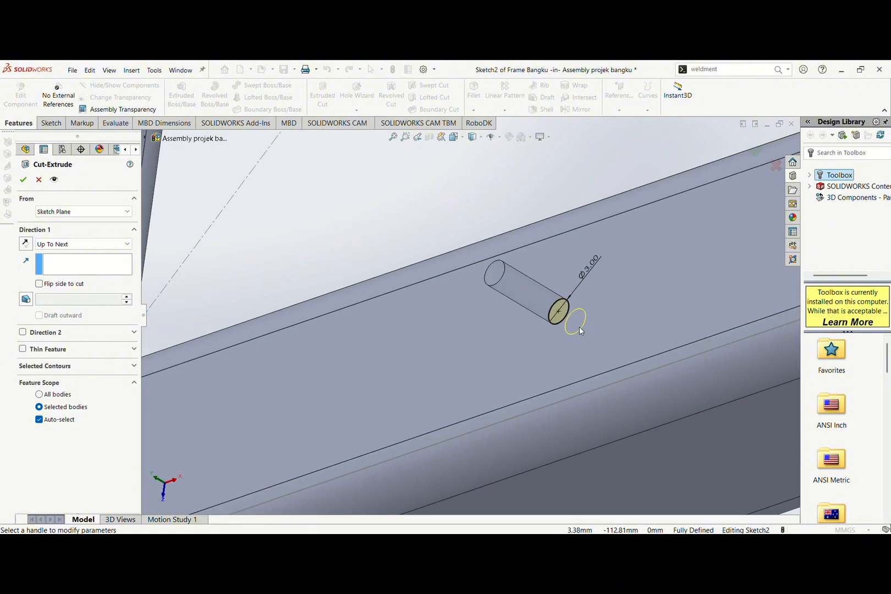
Try the Through All end condition for the frame's hole cut
left_click(105, 245)
left_click(86, 264)
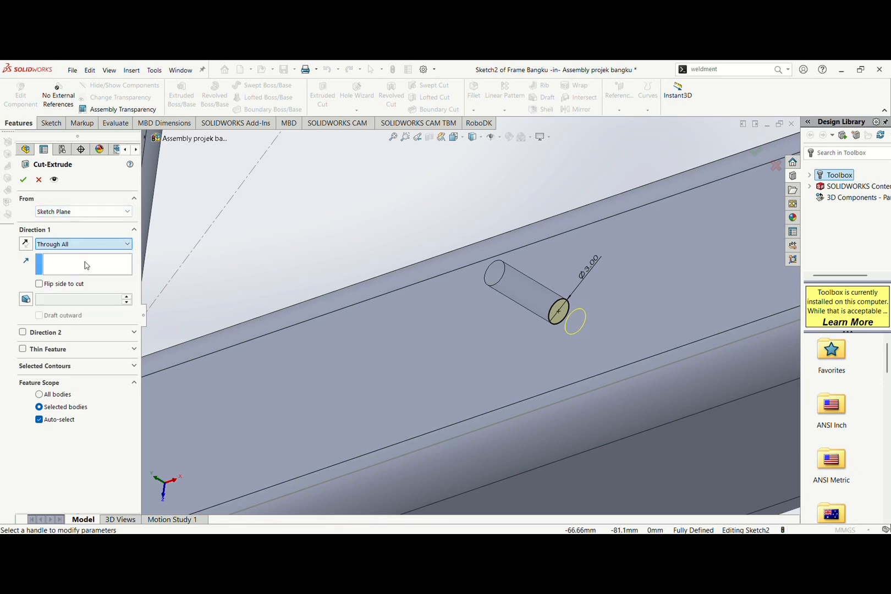
scroll(316, 340, "up", 3)
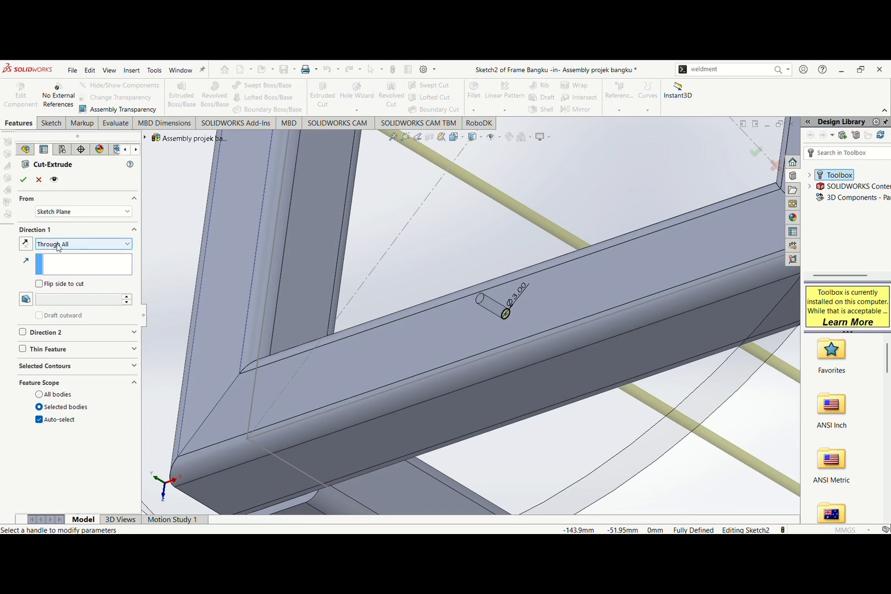
left_click(77, 242)
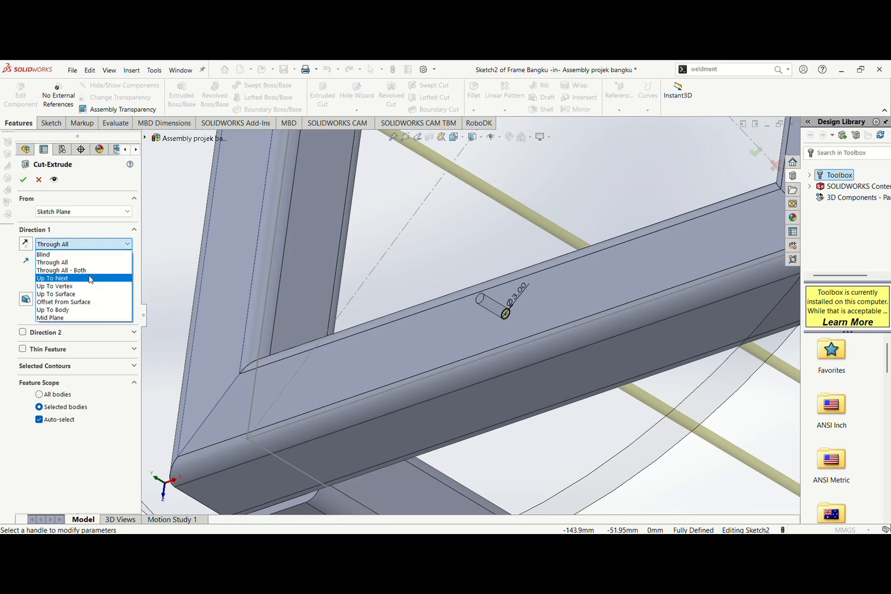
left_click(90, 262)
Set the cut's end condition to Up To Next and complete the four 3 mm holes in the frame tubes
left_click(112, 244)
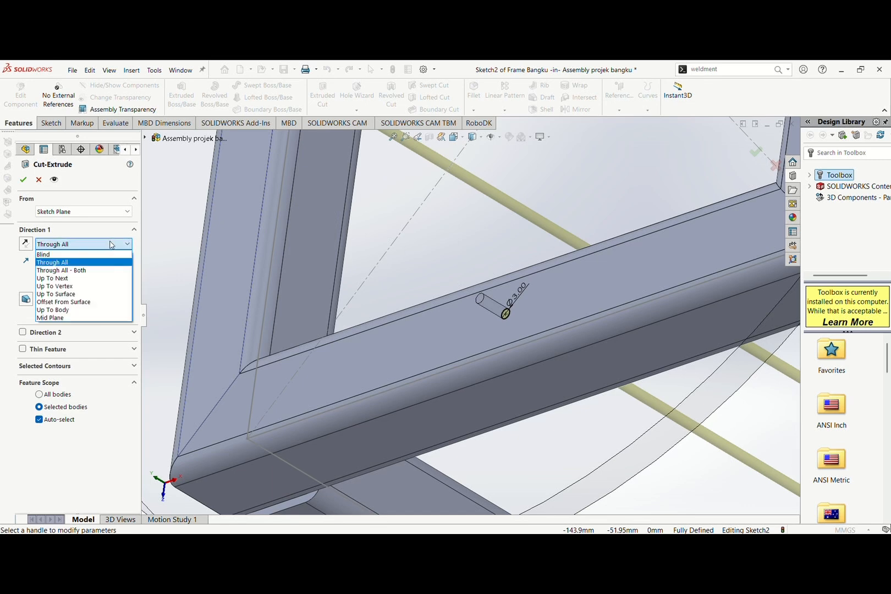
left_click(66, 278)
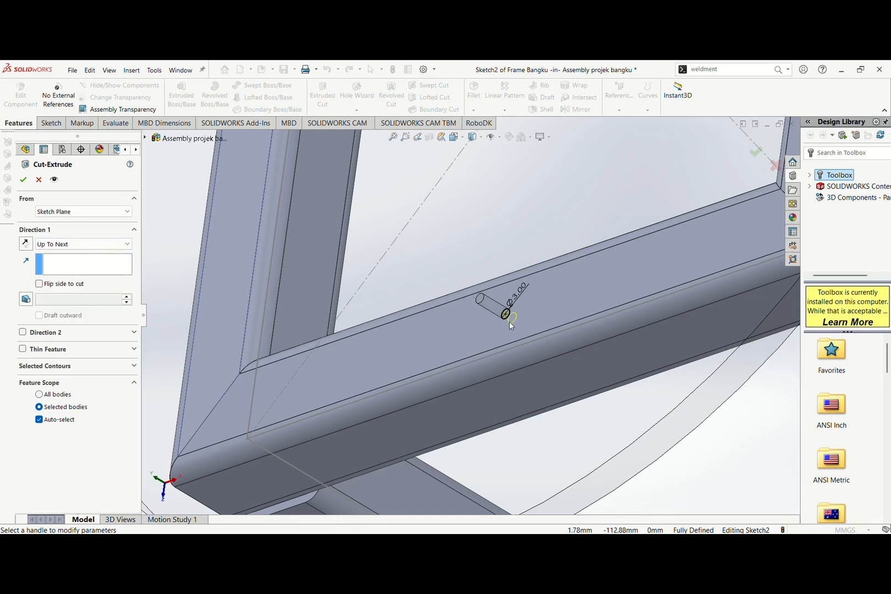
left_click(23, 180)
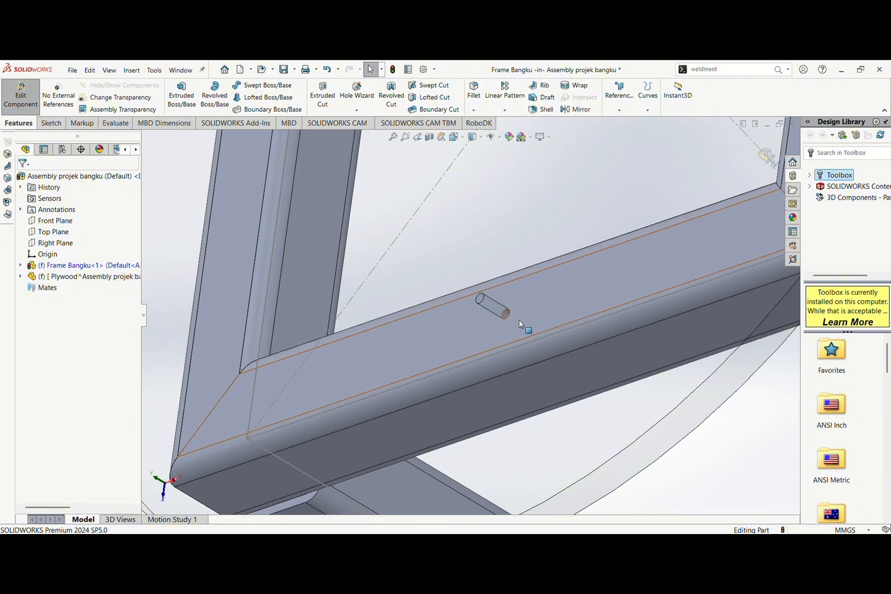
Check the new holes in the tubes, finish editing Frame Bangku in context and return to the assembly
middle_click_drag(505, 314, 519, 334)
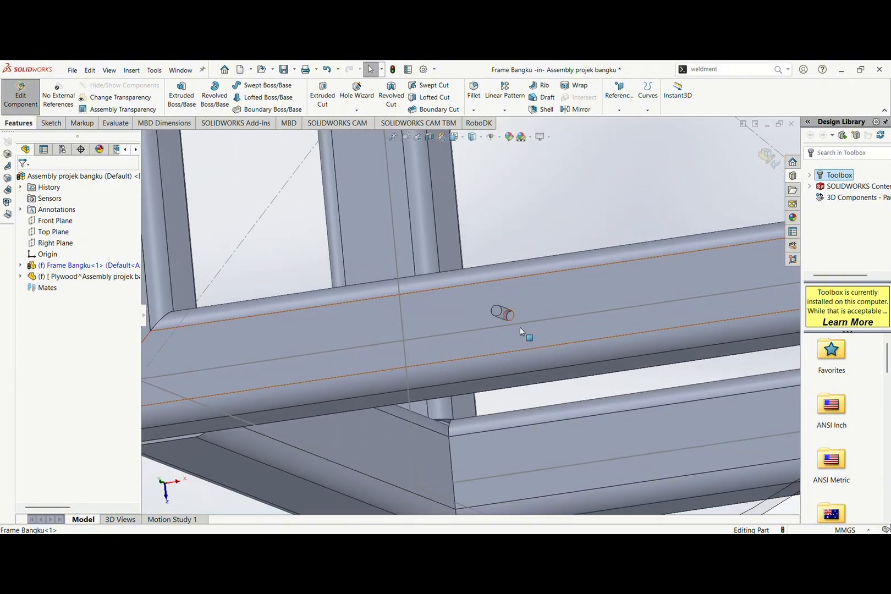
scroll(514, 329, "down", 6)
scroll(434, 297, "down", 8)
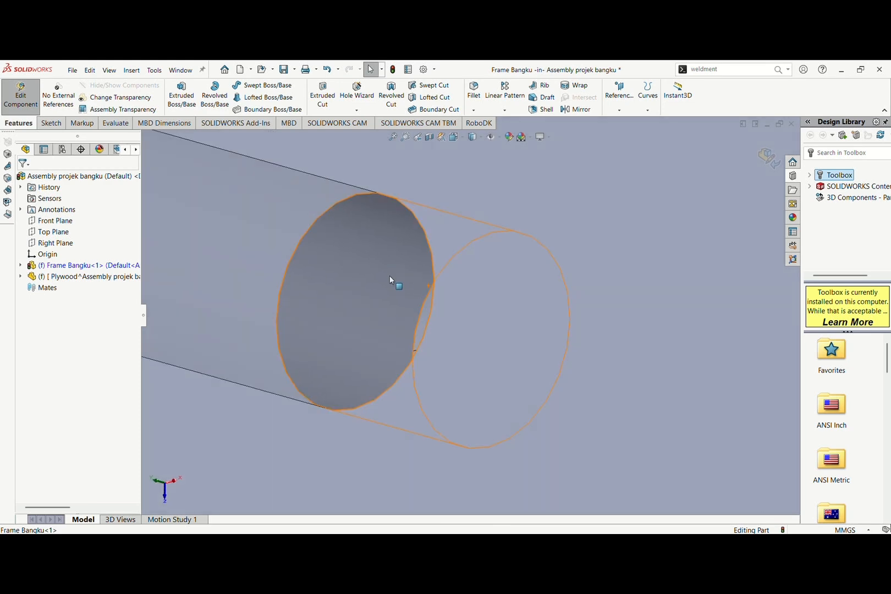
scroll(407, 286, "up", 5)
scroll(407, 289, "up", 6)
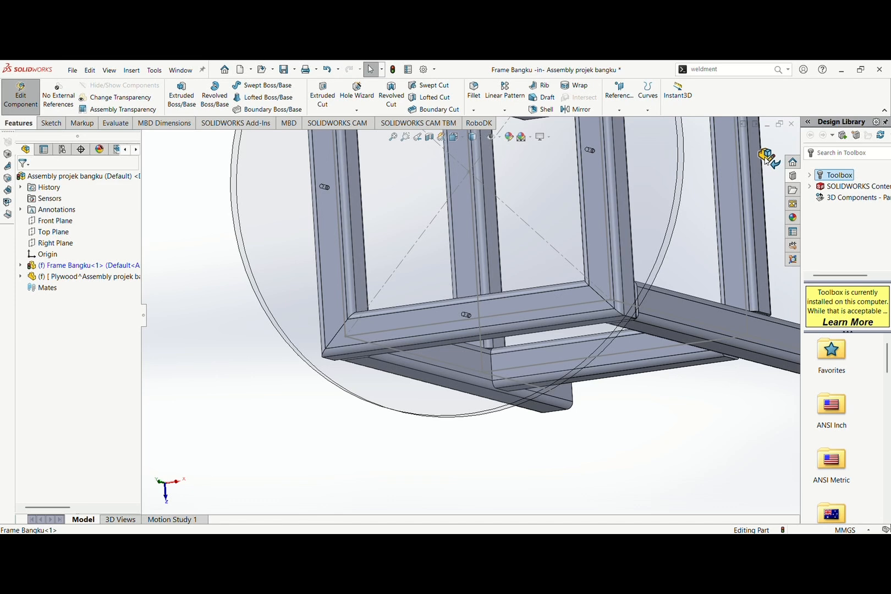
key("f")
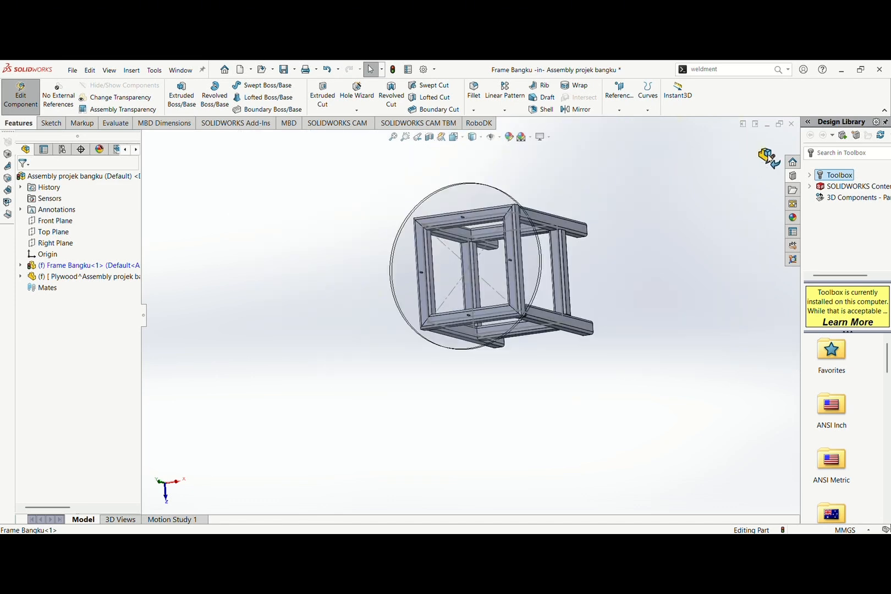
left_click(769, 158)
Examine how a seat hole lines up with the frame hole beneath it, and return to the isometric view
middle_click_drag(479, 297, 465, 344)
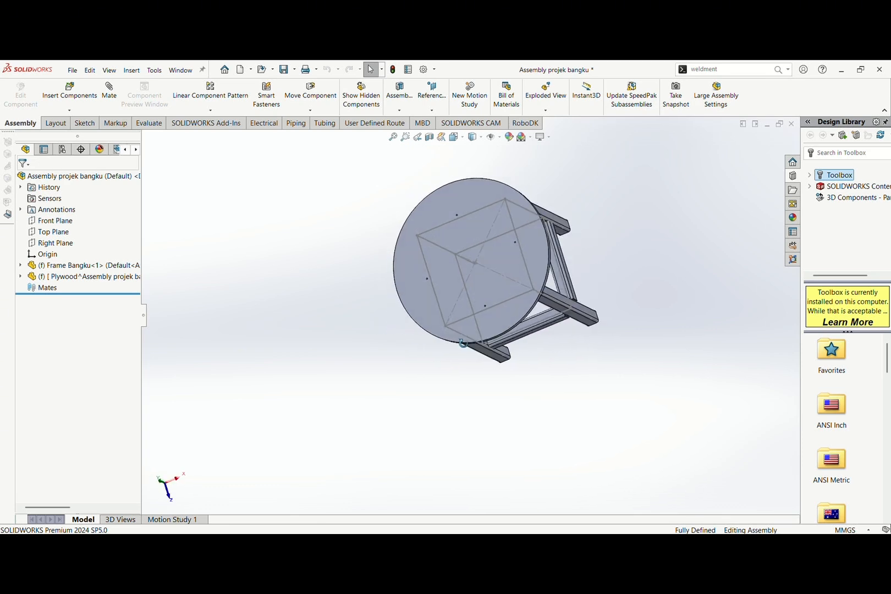
scroll(512, 243, "down", 6)
scroll(537, 348, "down", 8)
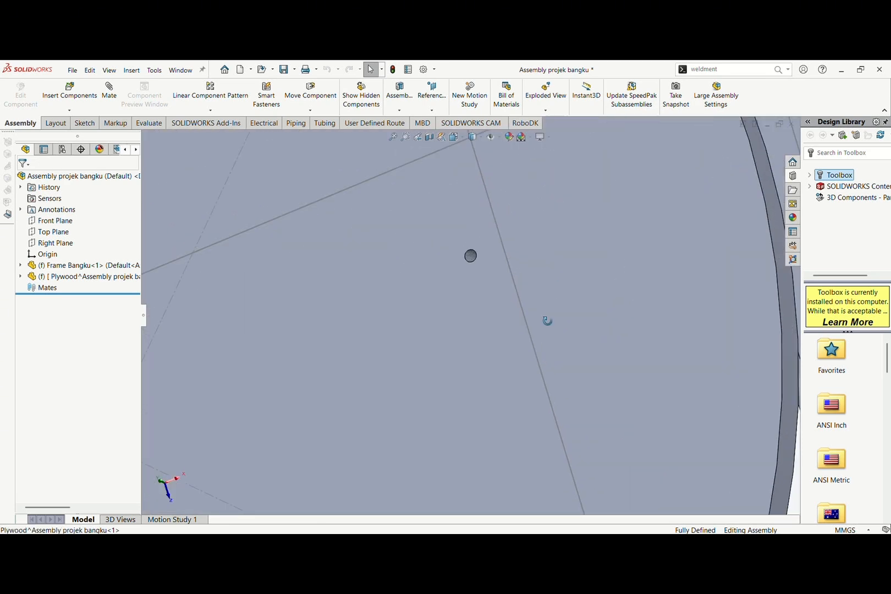
scroll(471, 257, "down", 10)
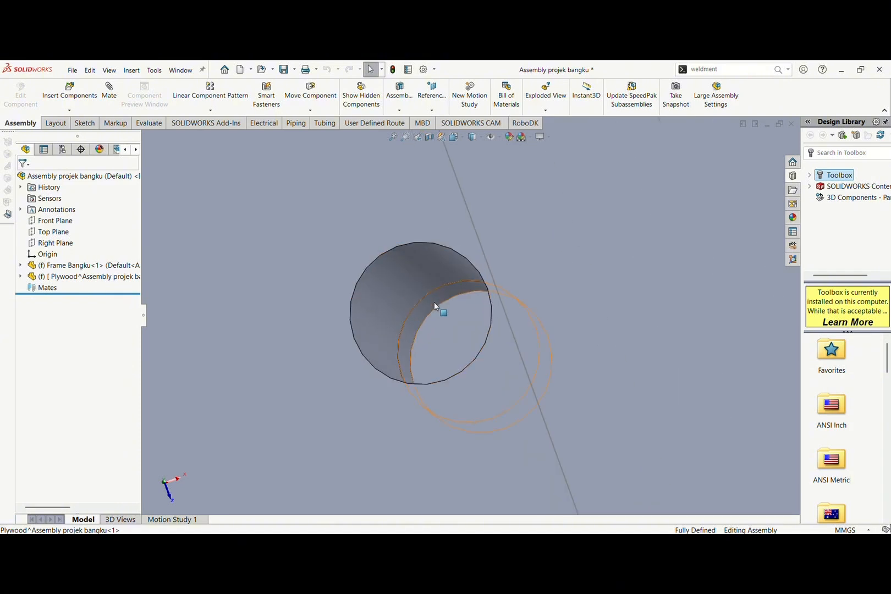
mouse_move(440, 311)
middle_mouse_down()
mouse_move(459, 330)
mouse_move(439, 319)
middle_mouse_up()
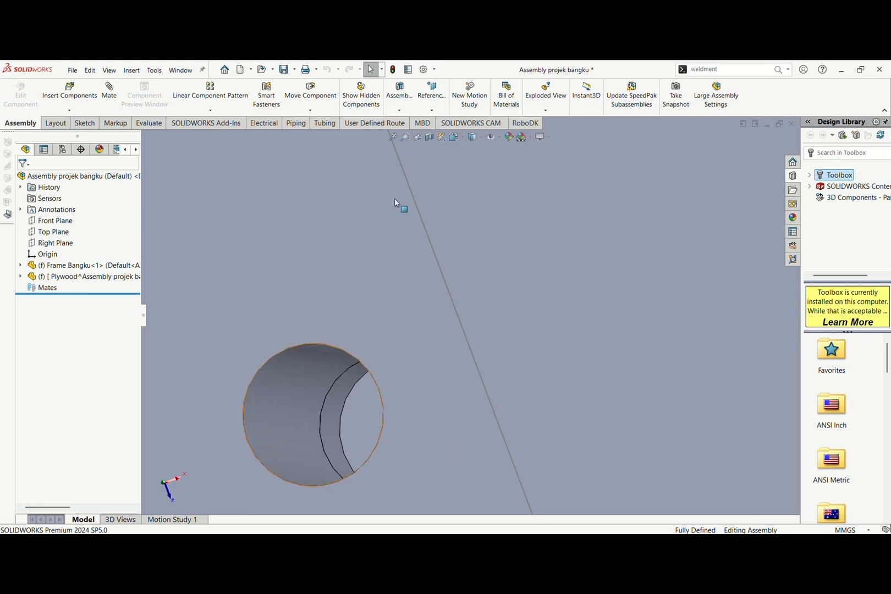
scroll(176, 327, "up", 5)
scroll(355, 364, "up", 4)
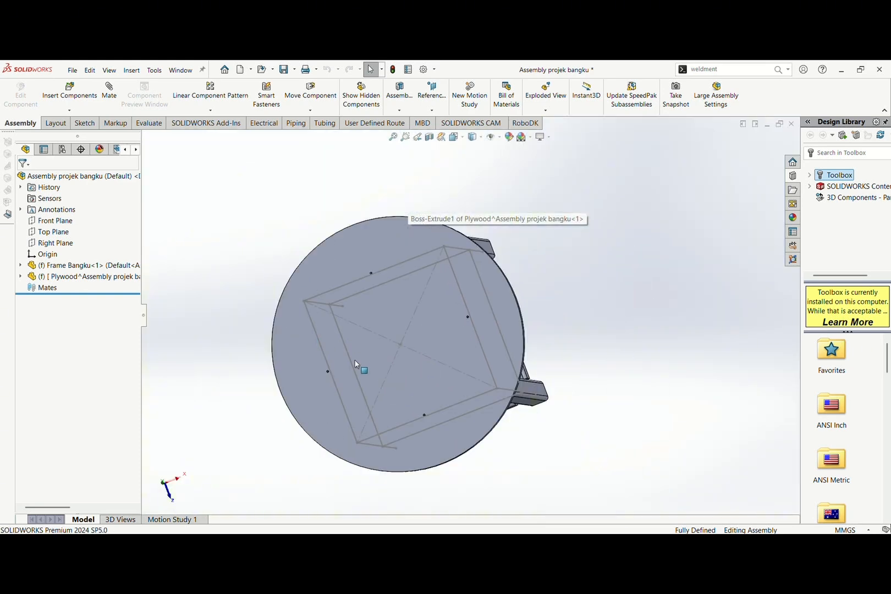
key("ctrl+7")
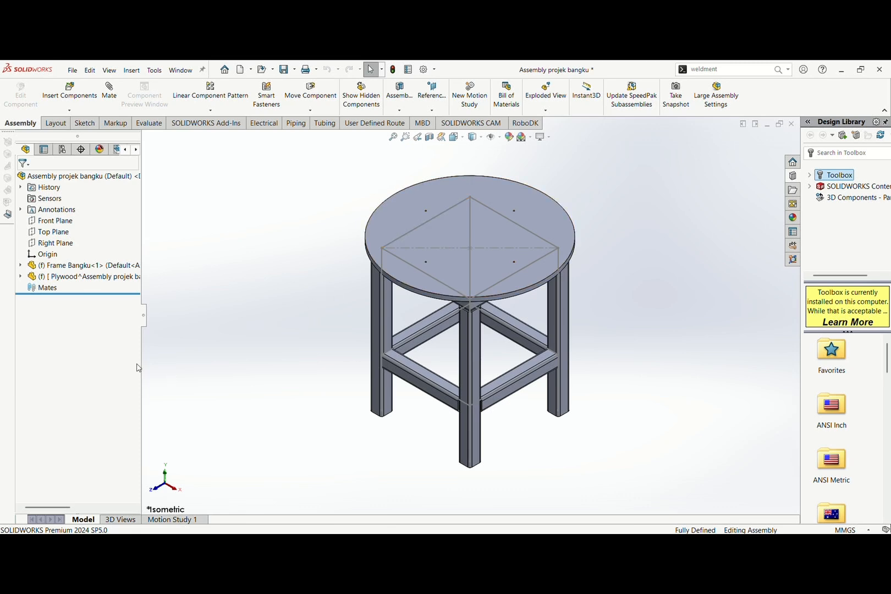
Switch to the desktop and open the Projek Bangku folder to view the project files
key("alt+Tab")
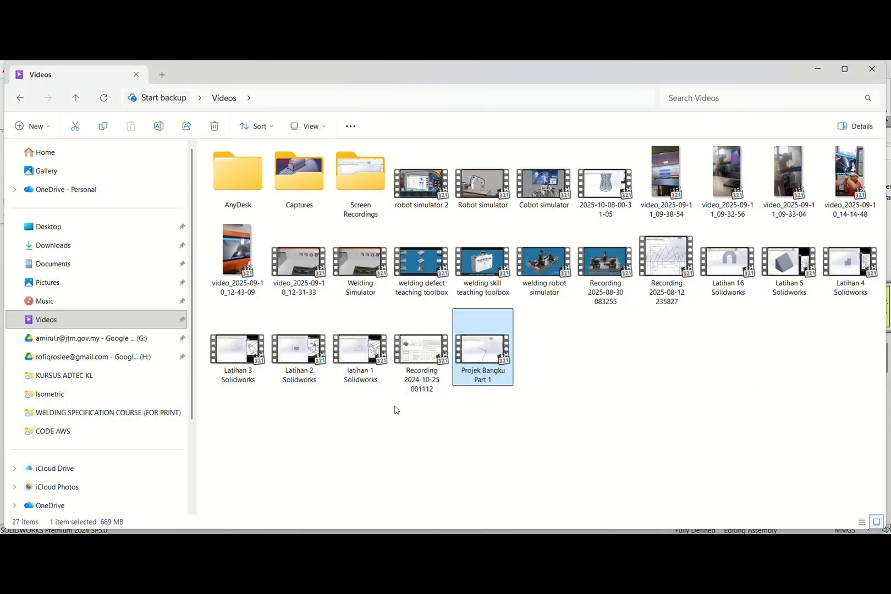
left_click(821, 77)
left_click(840, 69)
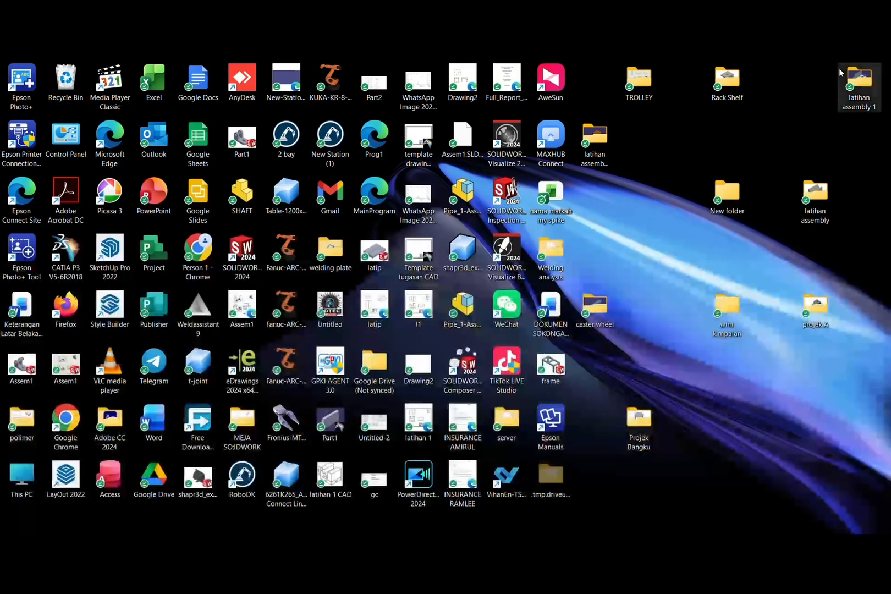
double_click(639, 426)
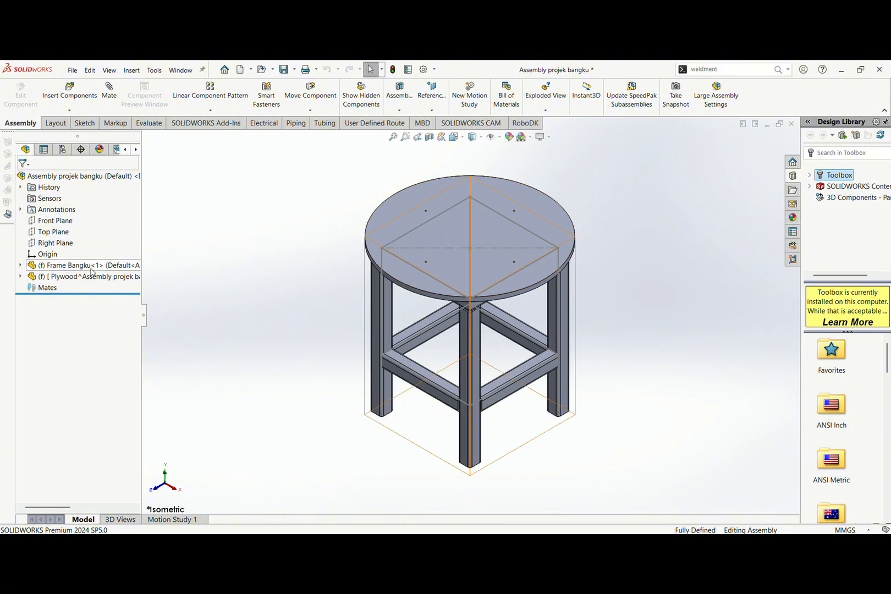
Open the Plywood seat component from the assembly in its own part window
left_click(64, 278)
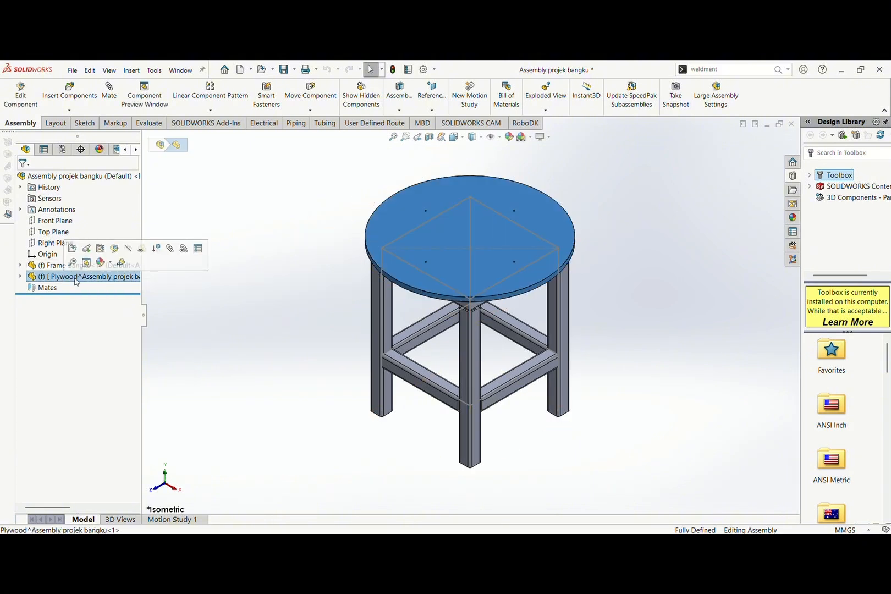
right_click(76, 281)
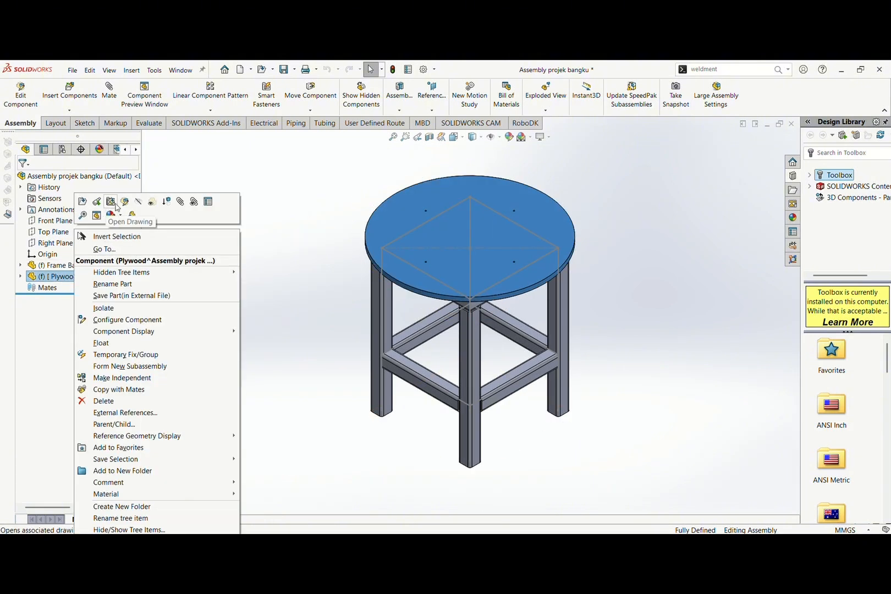
left_click(84, 202)
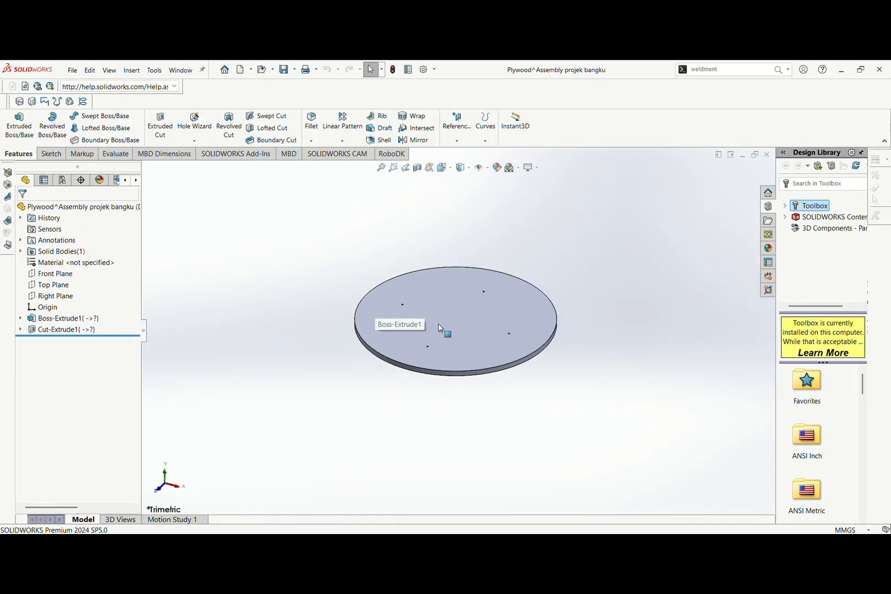
Save the seat part in the Projek Bangku folder as a SOLIDWORKS part named Plywood
scroll(394, 312, "down", 3)
scroll(321, 245, "down", 5)
scroll(323, 247, "up", 6)
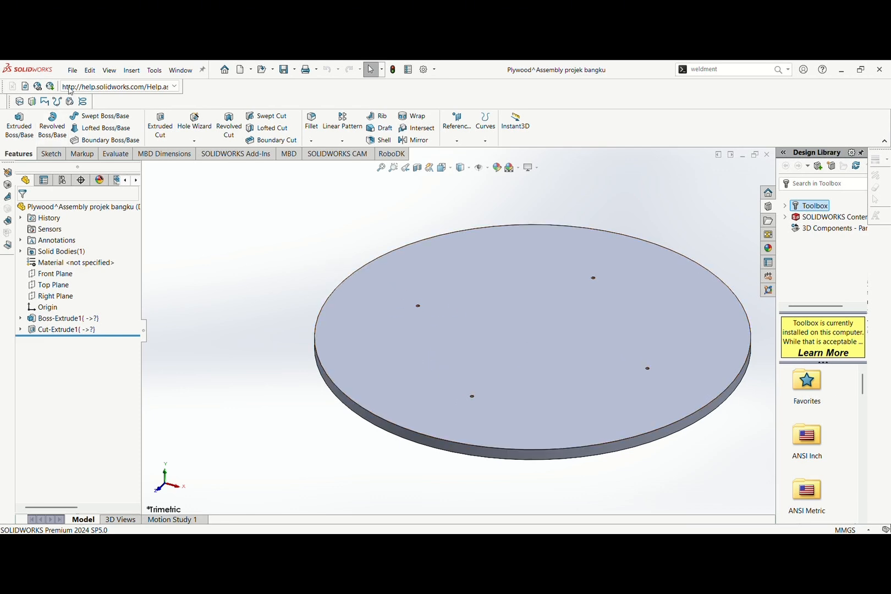
left_click(286, 70)
left_click(296, 70)
left_click(297, 92)
left_click(468, 324)
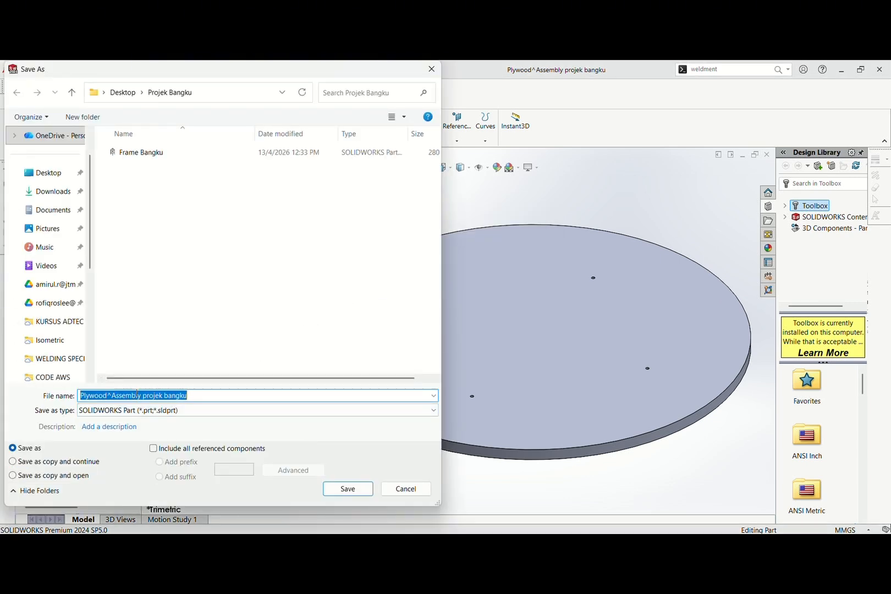
left_click_drag(222, 398, 35, 402)
type("Plywood")
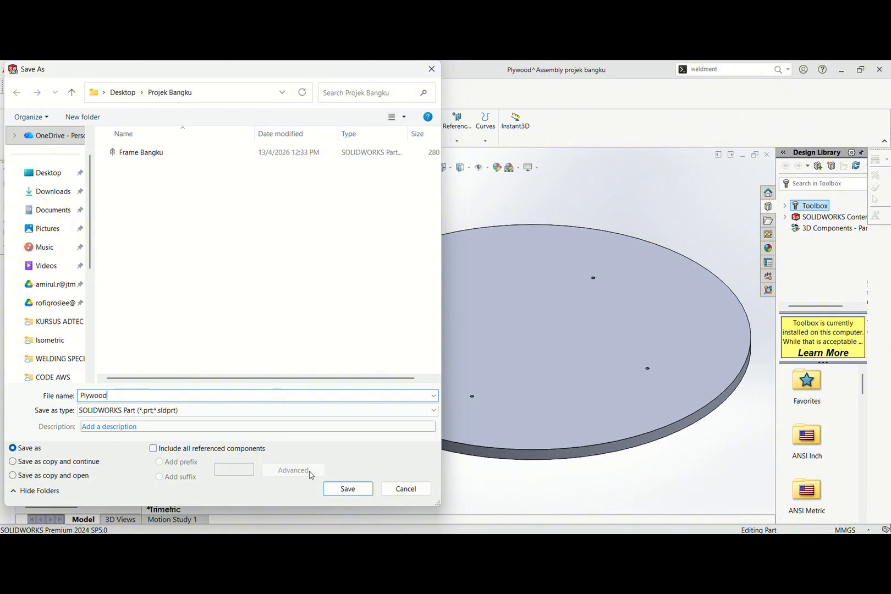
left_click(347, 490)
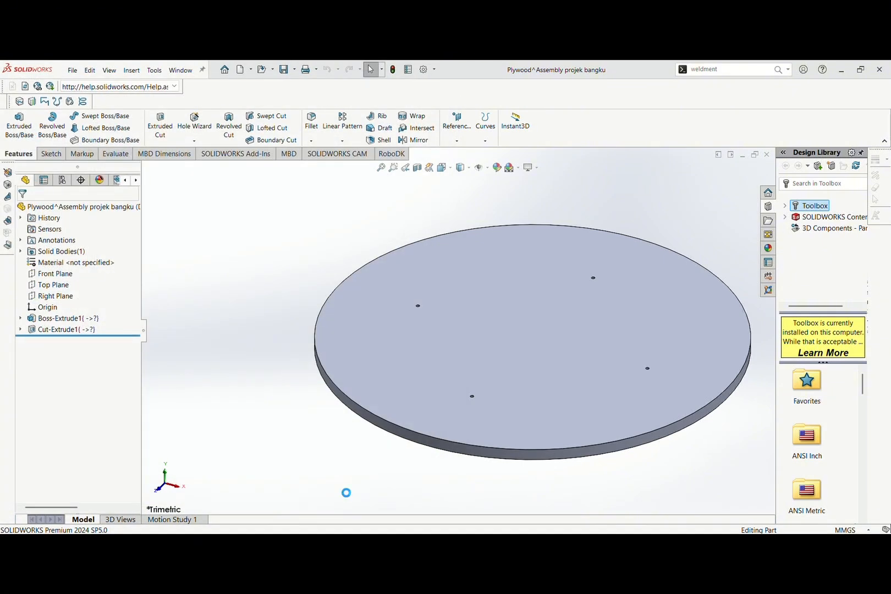
Review the Frame Bangku part and the stool assembly in their open windows
mouse_move(600, 545)
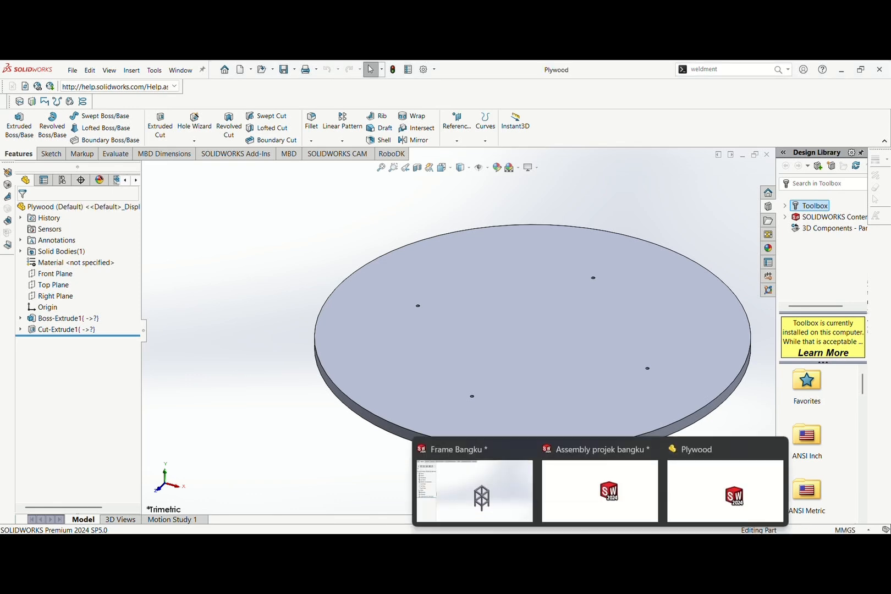
left_click(484, 490)
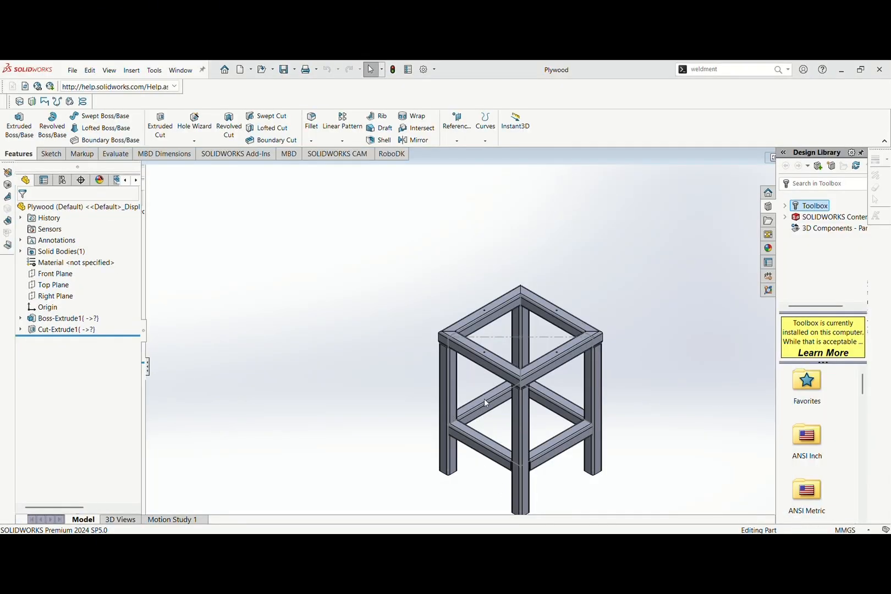
mouse_move(600, 545)
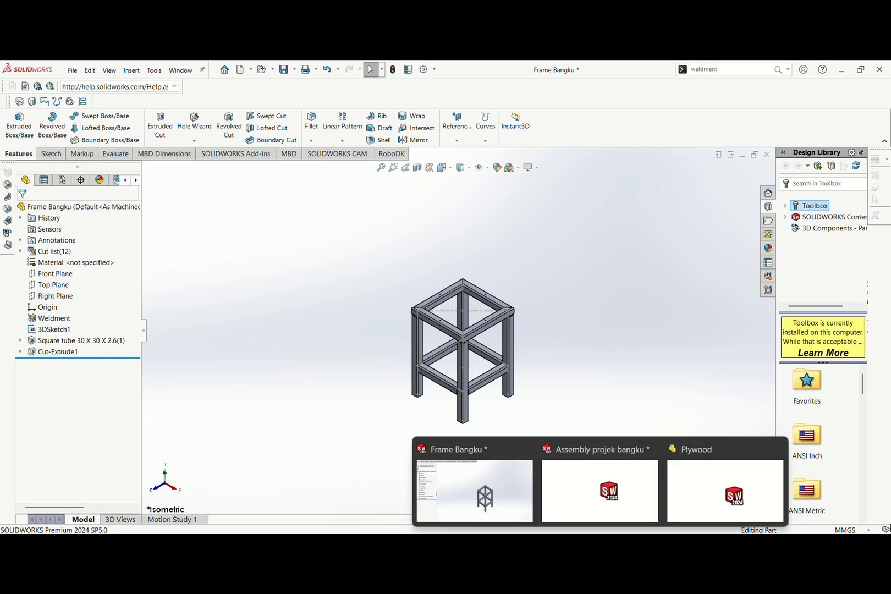
left_click(601, 487)
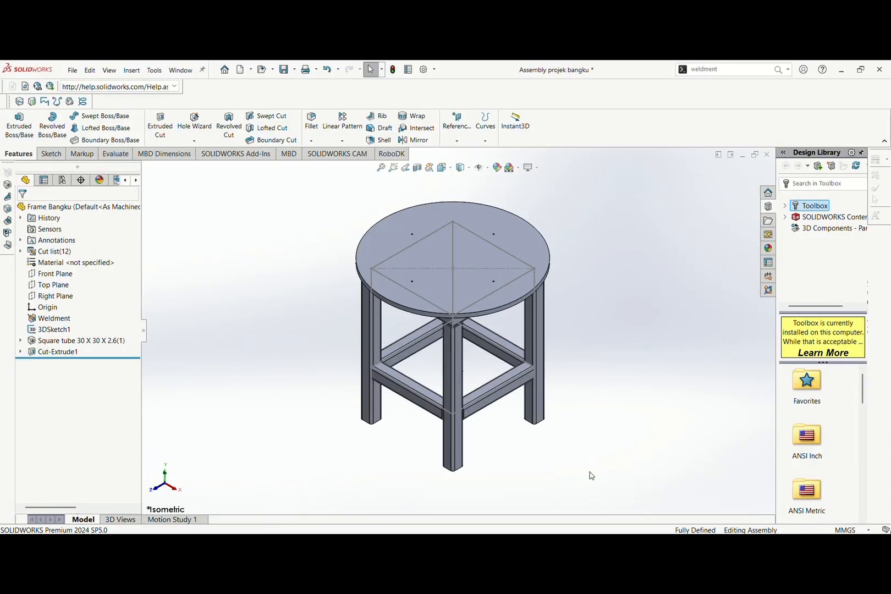
scroll(467, 264, "up", 4)
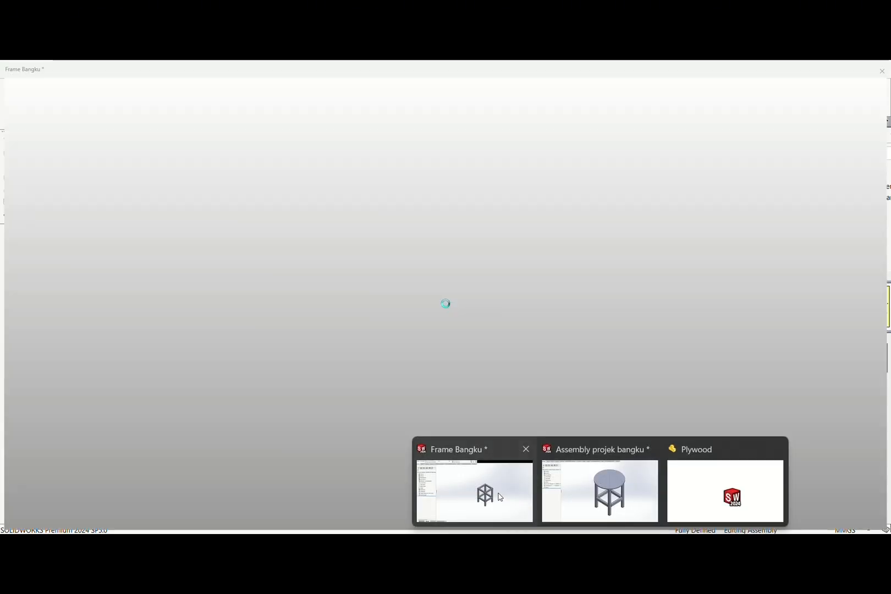
Assign Plain Carbon Steel as the material of the Frame Bangku part, and rebuild the assembly with the changed frame
left_click(497, 492)
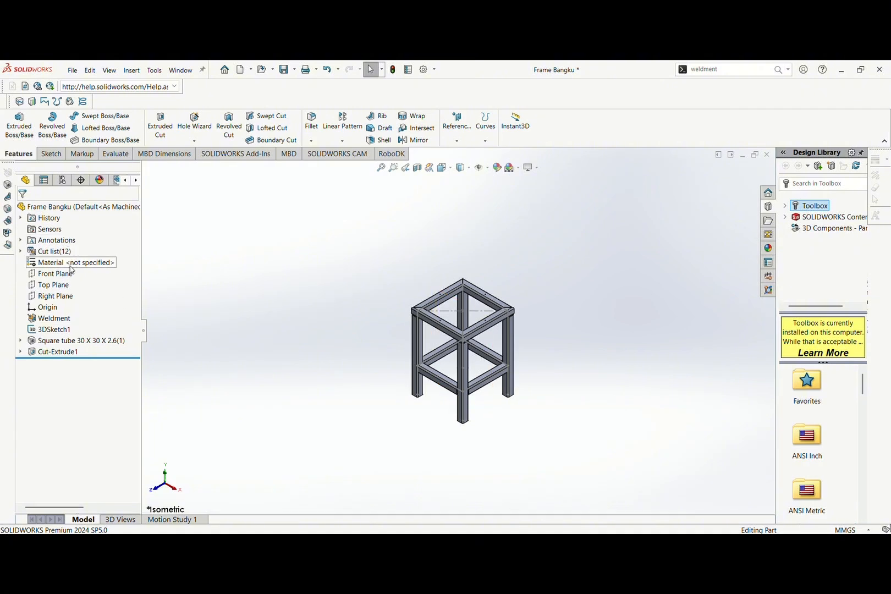
right_click(70, 269)
left_click(86, 276)
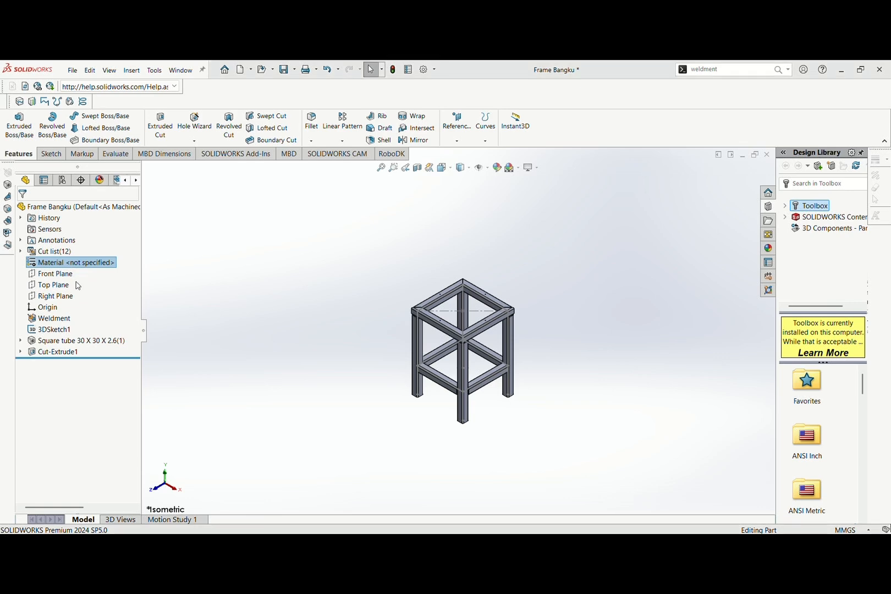
scroll(312, 352, "down", 3)
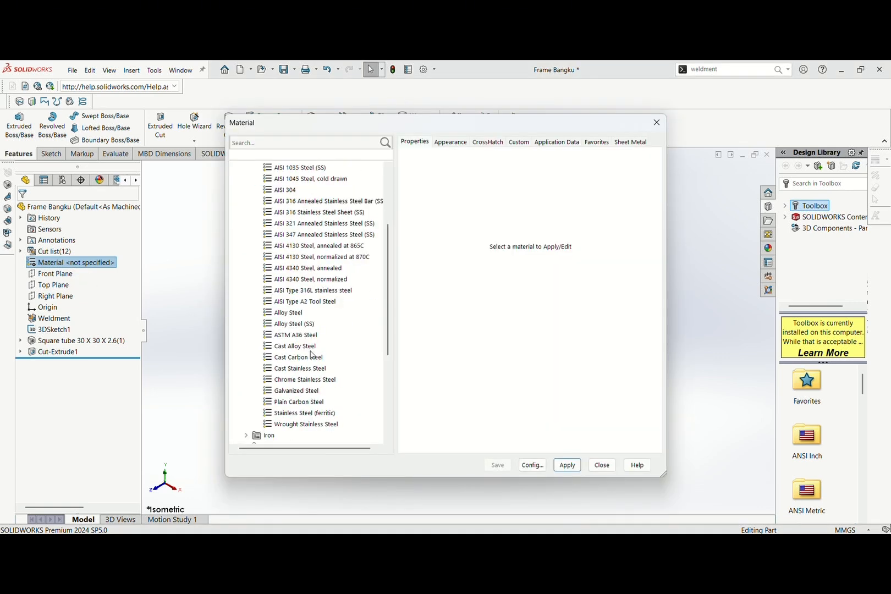
left_click(300, 402)
left_click(567, 465)
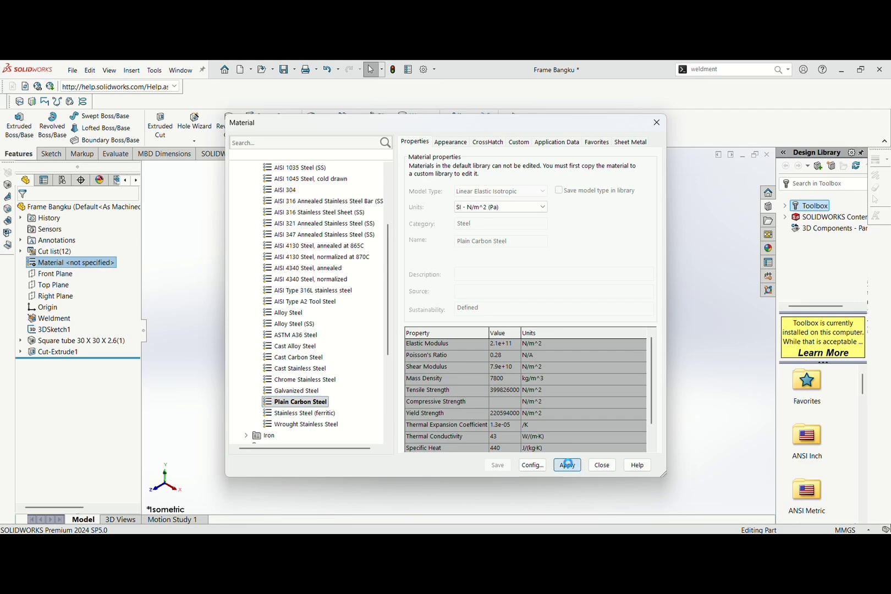
left_click(601, 467)
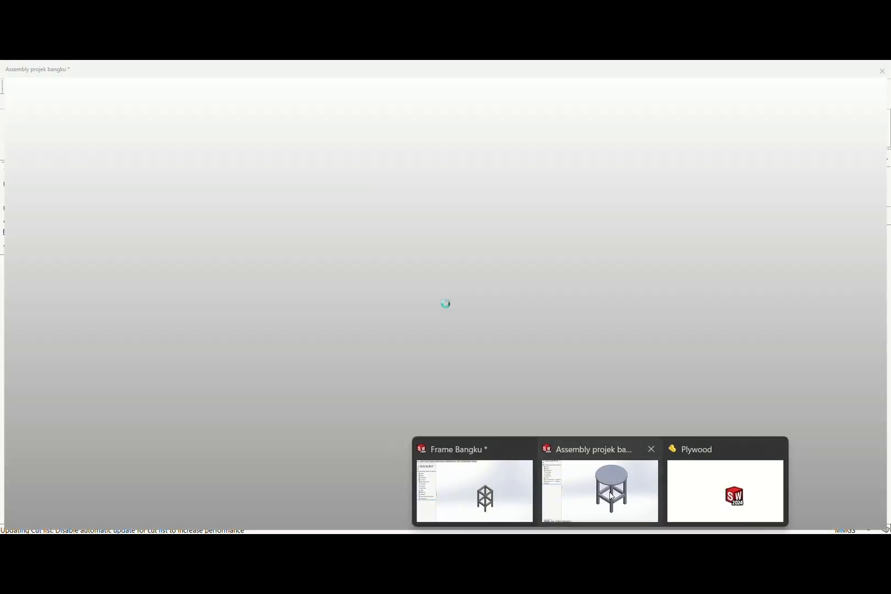
left_click(596, 475)
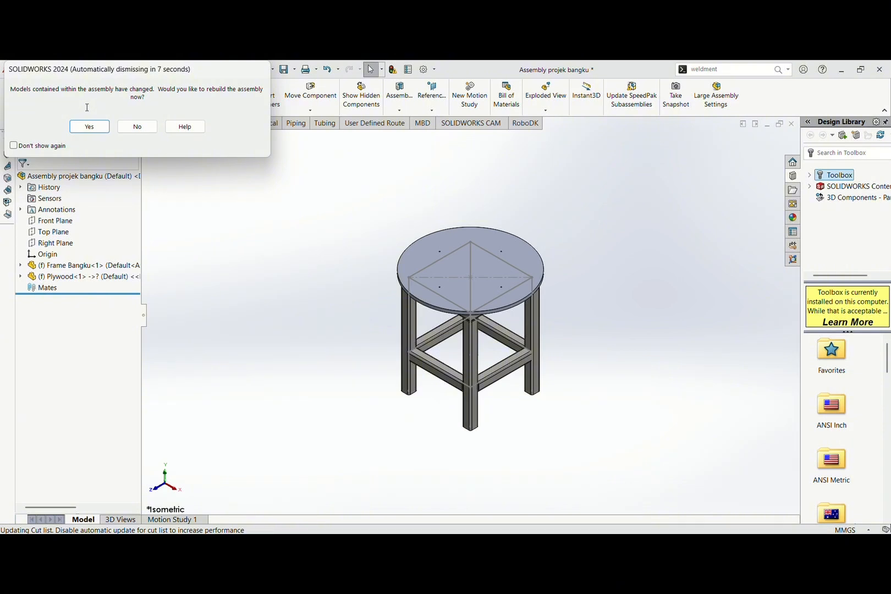
left_click(89, 127)
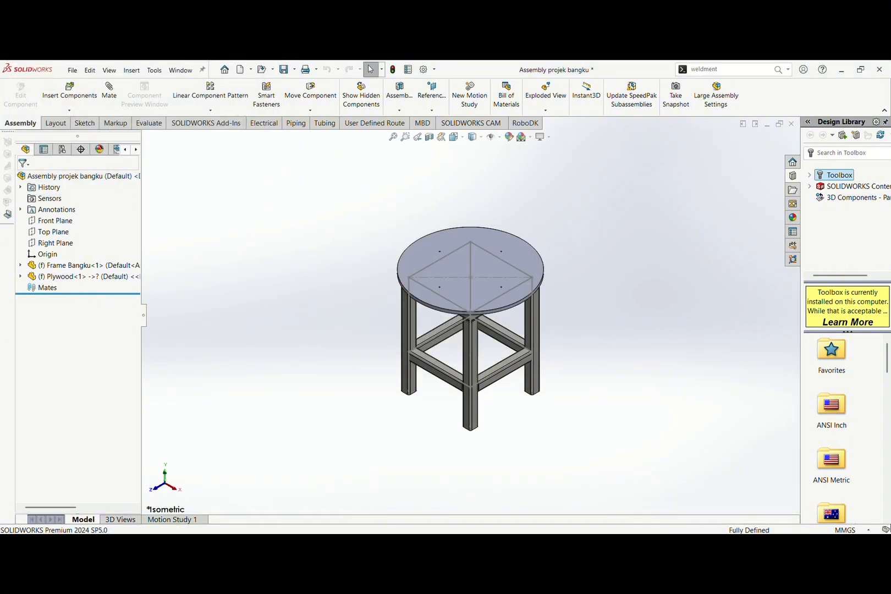
Assign Pine from the Woods category as the material of the Plywood seat part
mouse_move(600, 542)
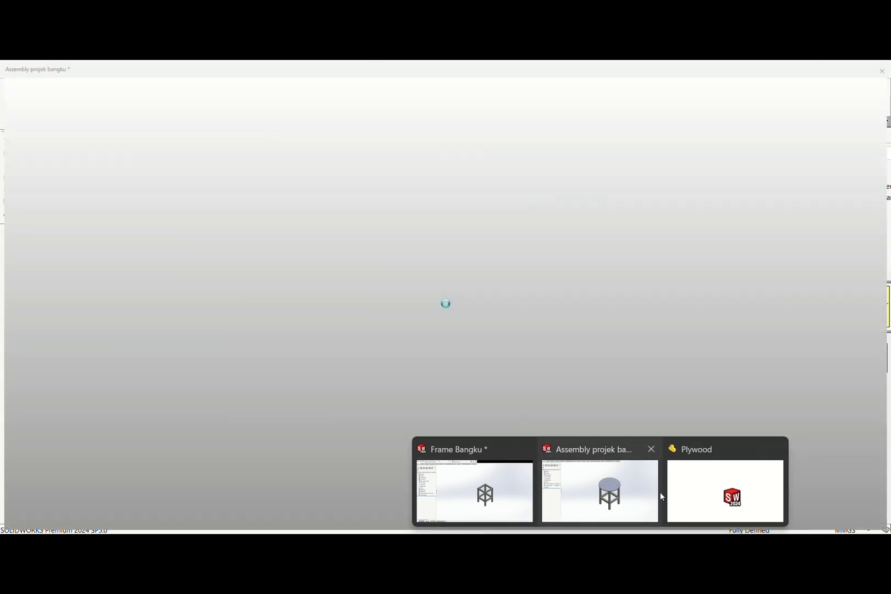
left_click(715, 489)
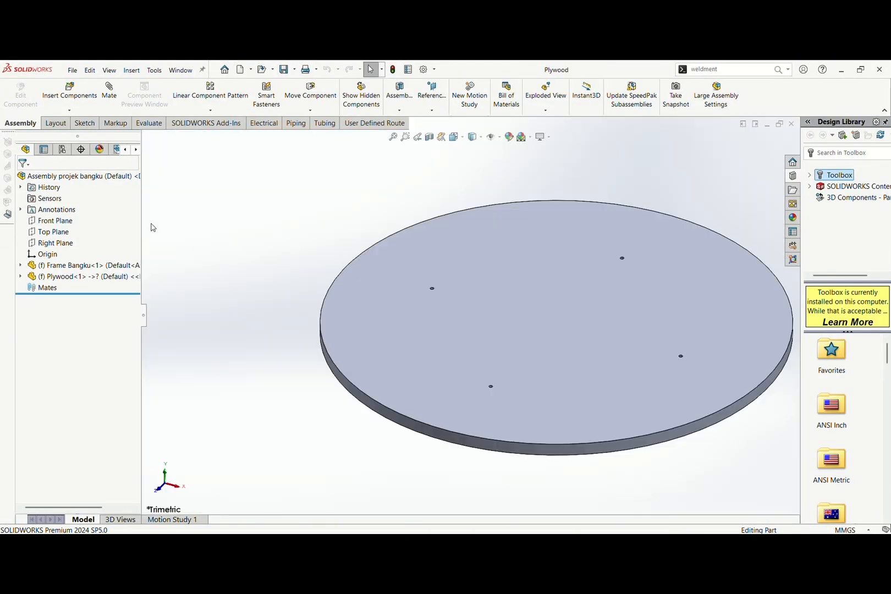
left_click(59, 264)
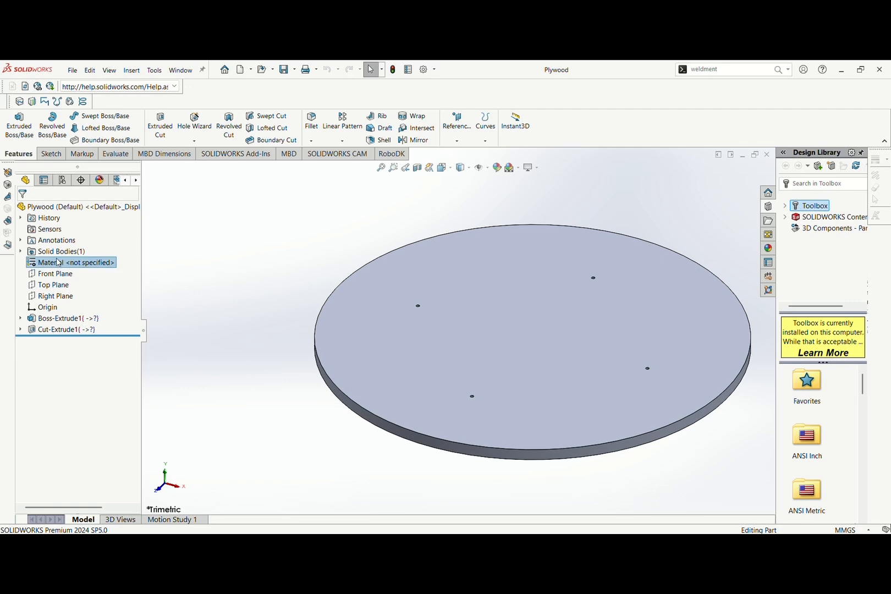
right_click(80, 264)
left_click(101, 271)
scroll(302, 330, "down", 8)
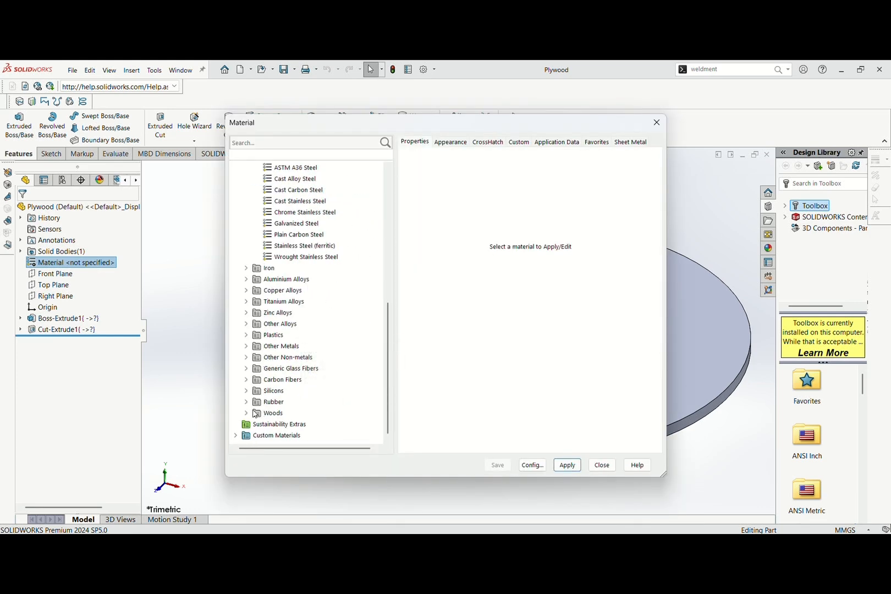
left_click(246, 414)
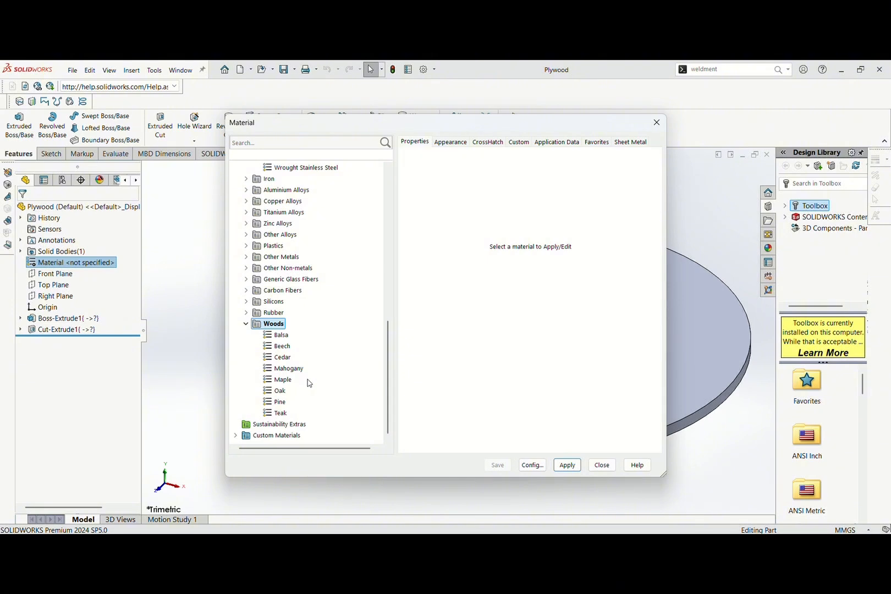
left_click(289, 404)
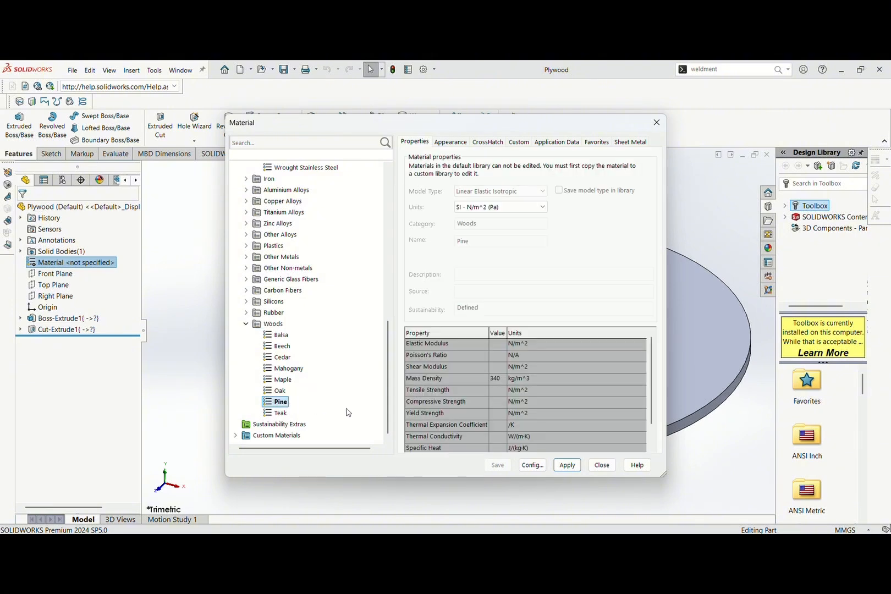
left_click(567, 466)
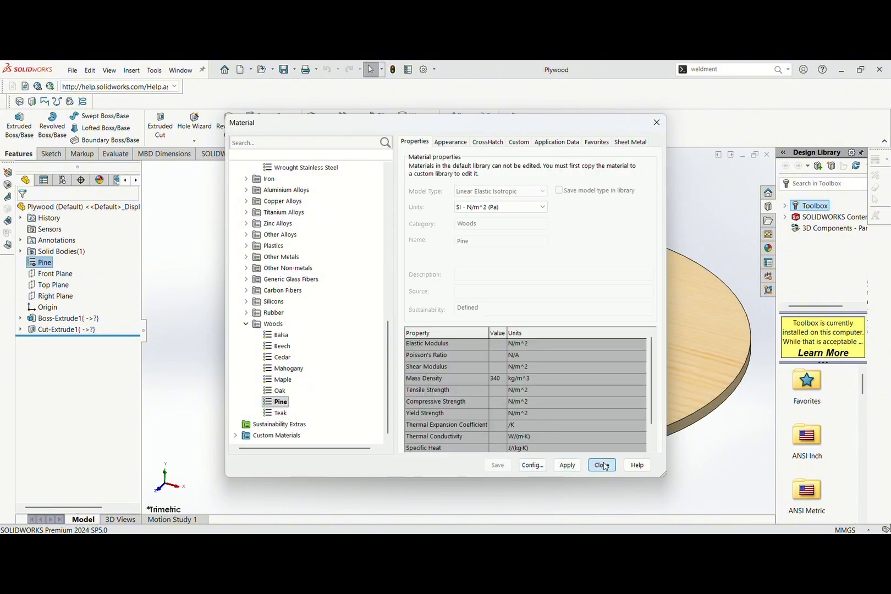
left_click(600, 466)
Return to the stool assembly and save it together with the modified Plywood and Frame Bangku parts
scroll(473, 344, "up", 2)
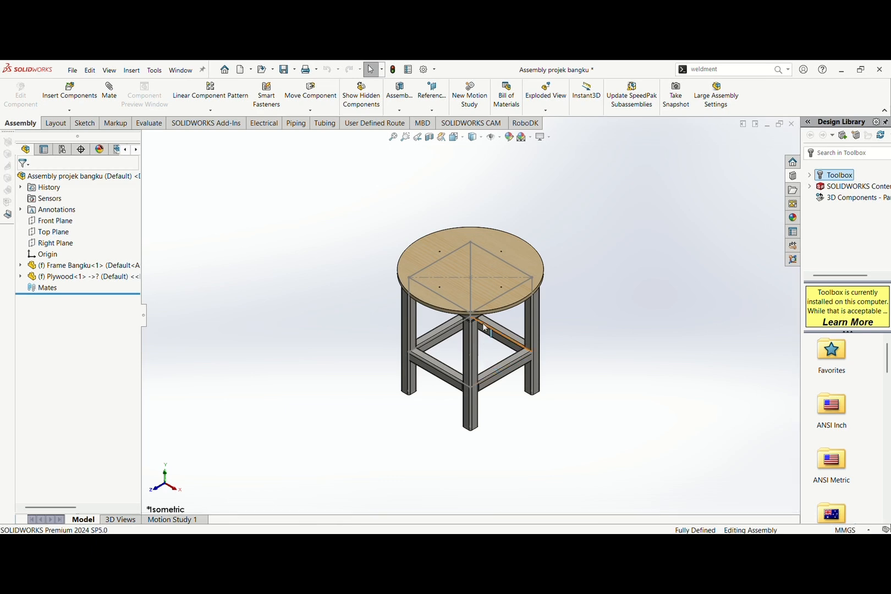
scroll(487, 323, "down", 2)
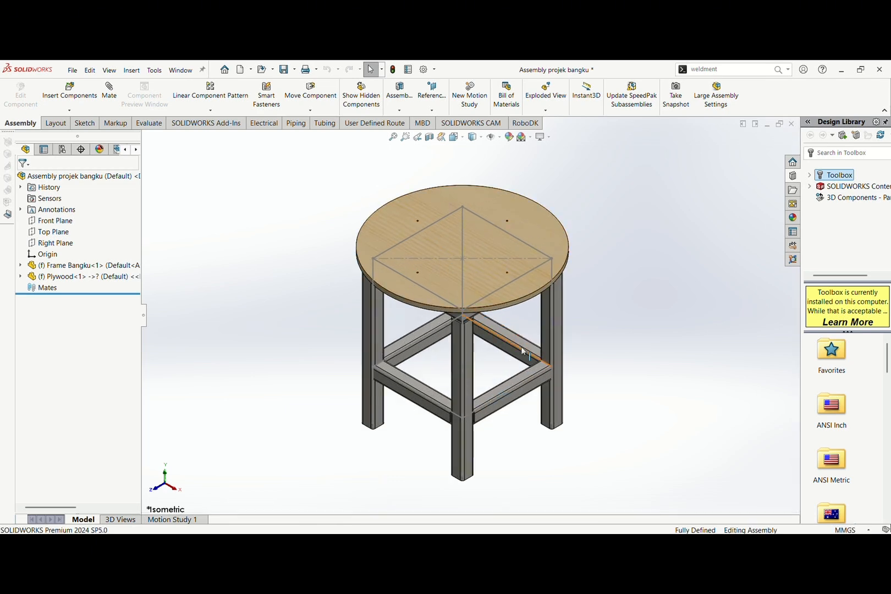
middle_click_drag(533, 323, 448, 293)
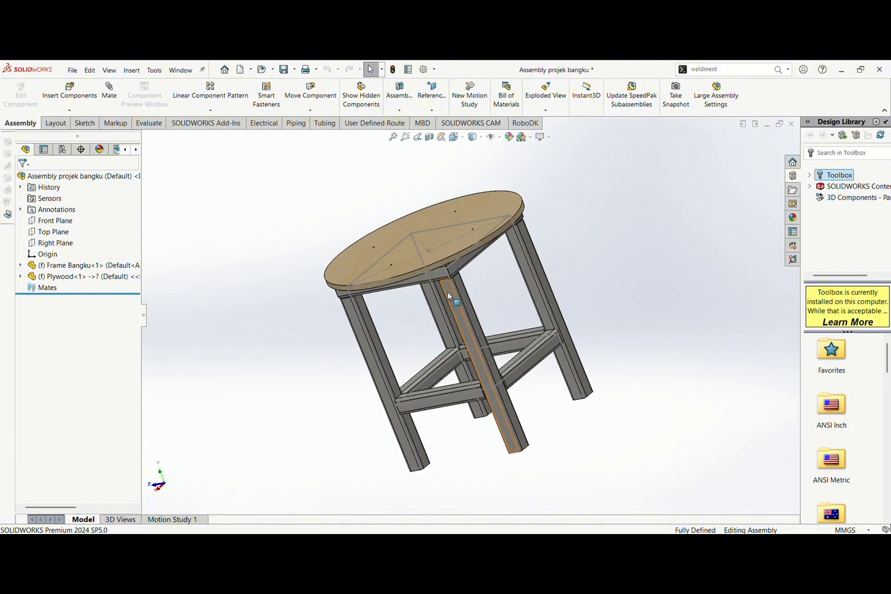
left_click(282, 70)
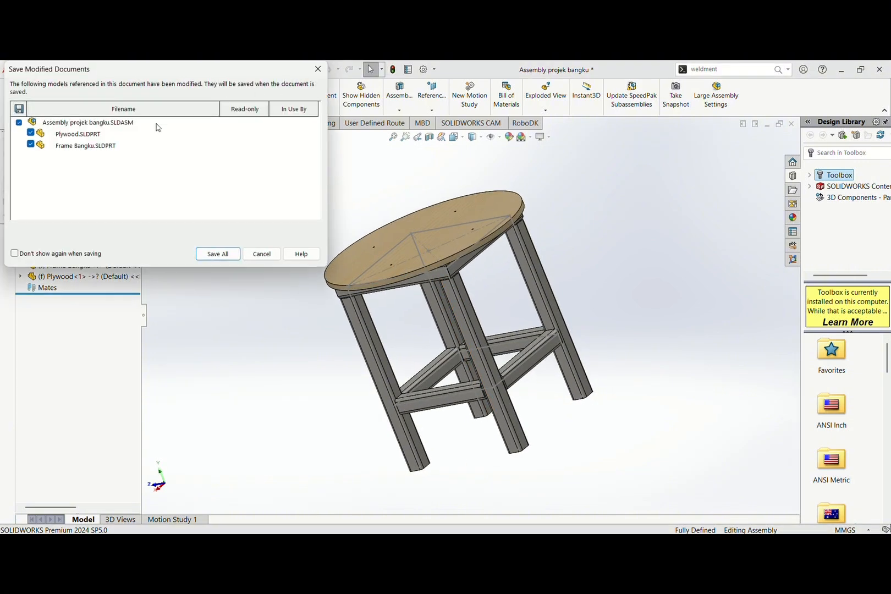
left_click(218, 254)
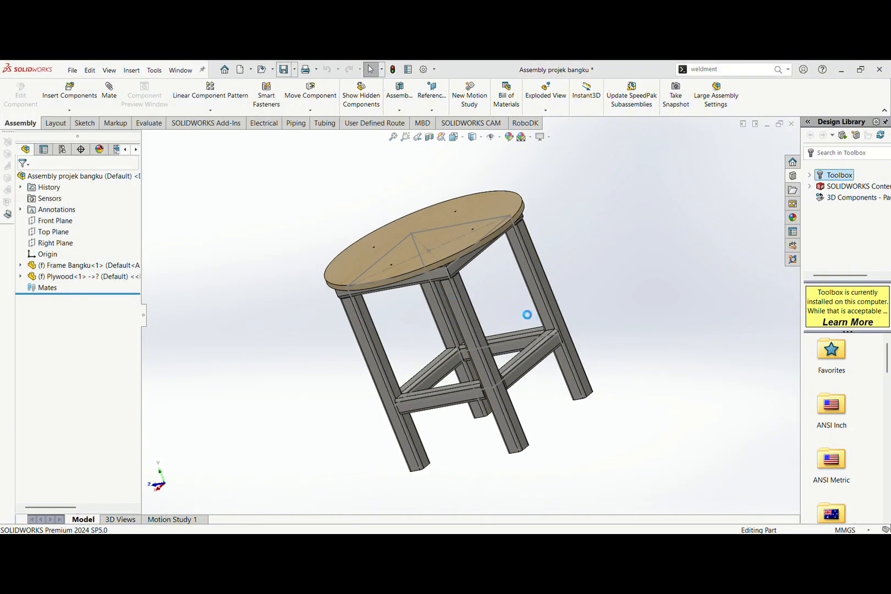
View the saved project files in the Projek Bangku folder and return to the stool assembly
middle_click_drag(440, 341, 473, 308)
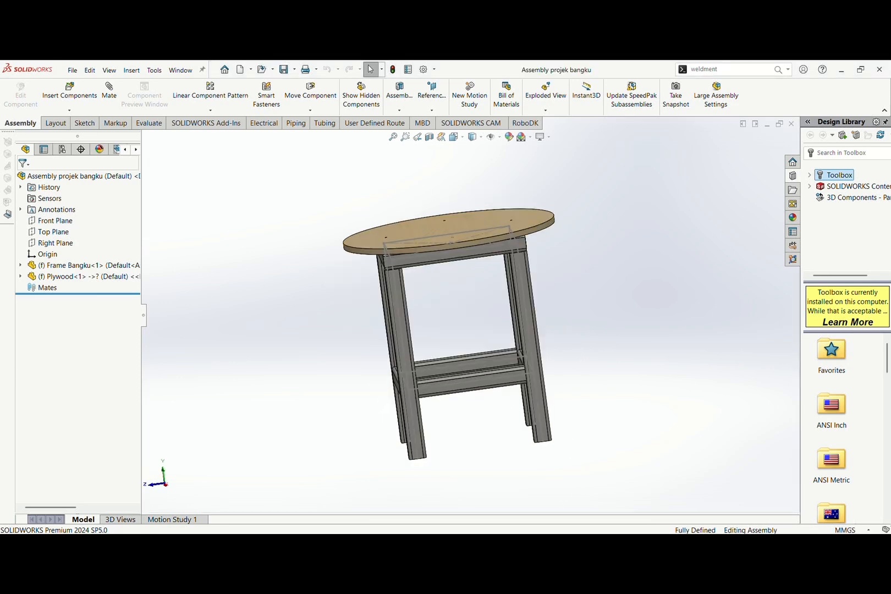
mouse_move(472, 542)
left_click(532, 495)
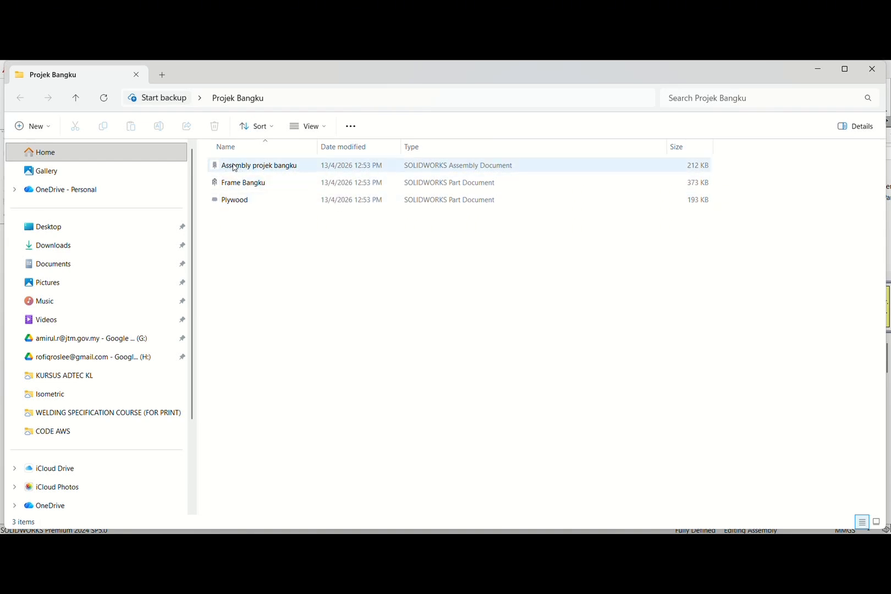
left_click(530, 548)
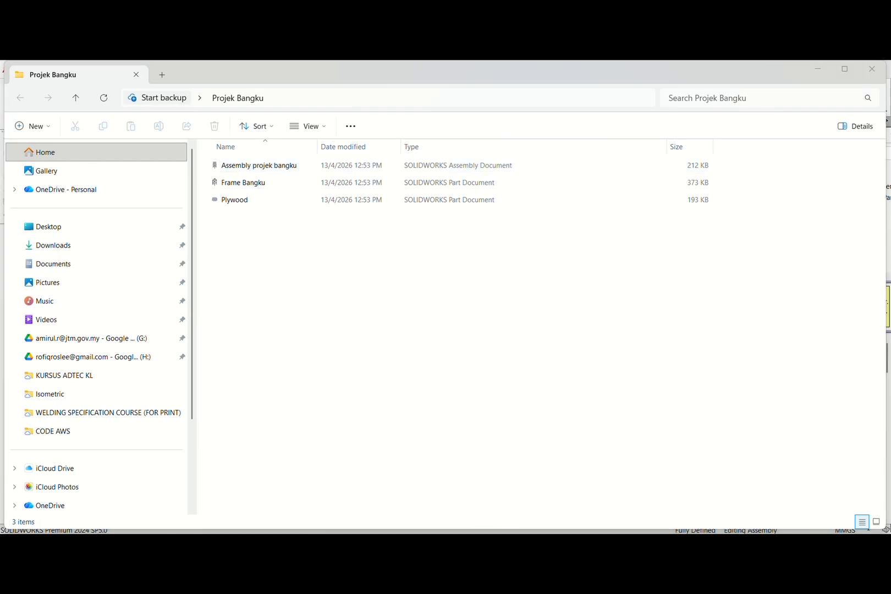
Examine the seat holes and the frame beneath the plywood seat from several angles
key("ctrl+7")
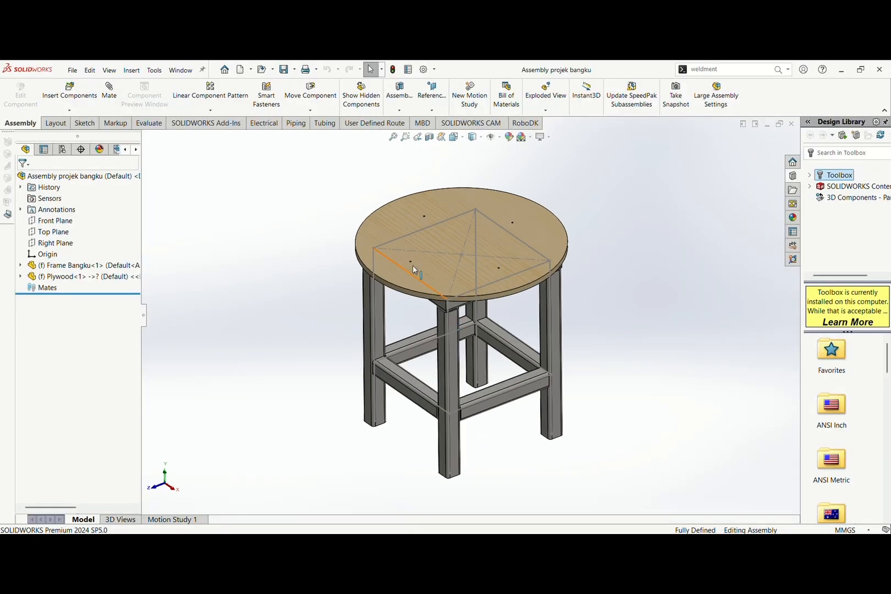
scroll(431, 282, "down", 5)
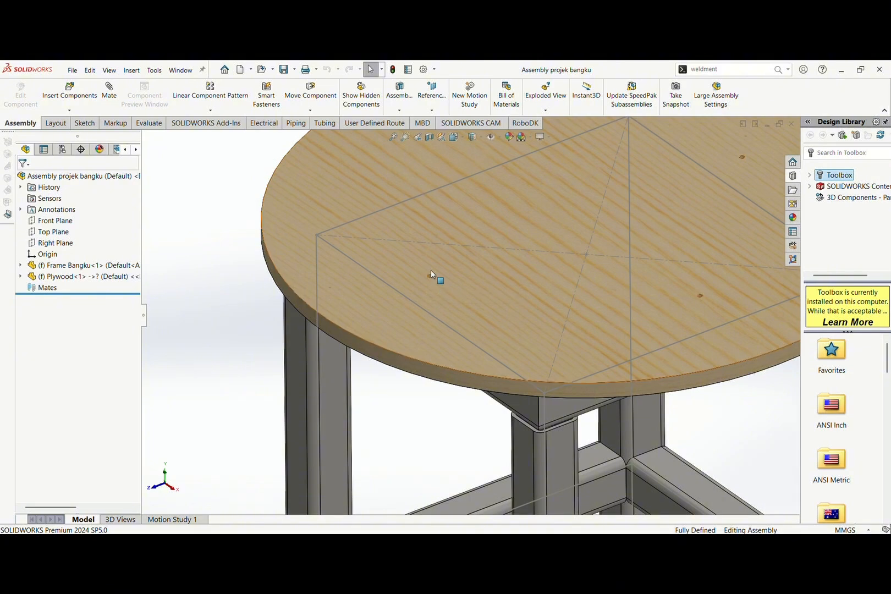
middle_click_drag(417, 393, 411, 352)
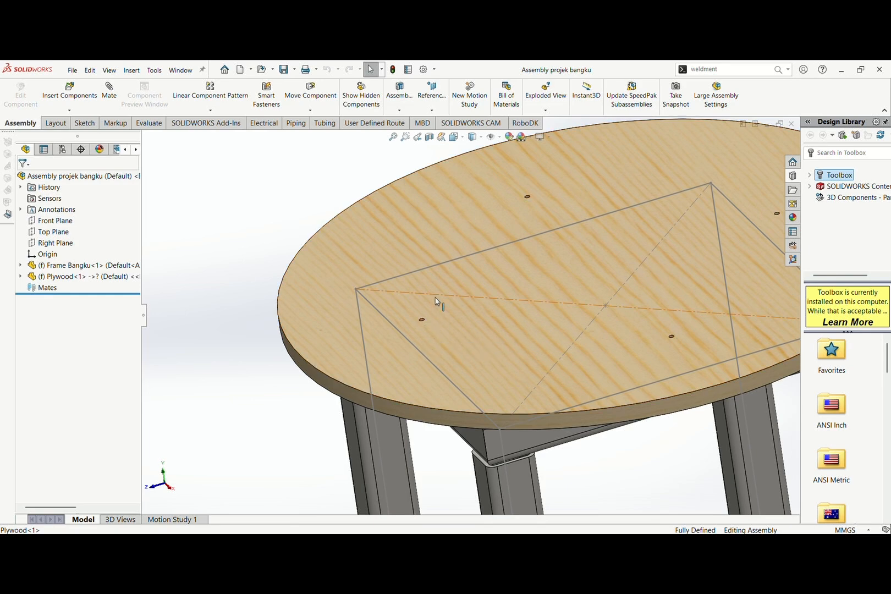
scroll(454, 359, "up", 3)
middle_click_drag(336, 361, 364, 312)
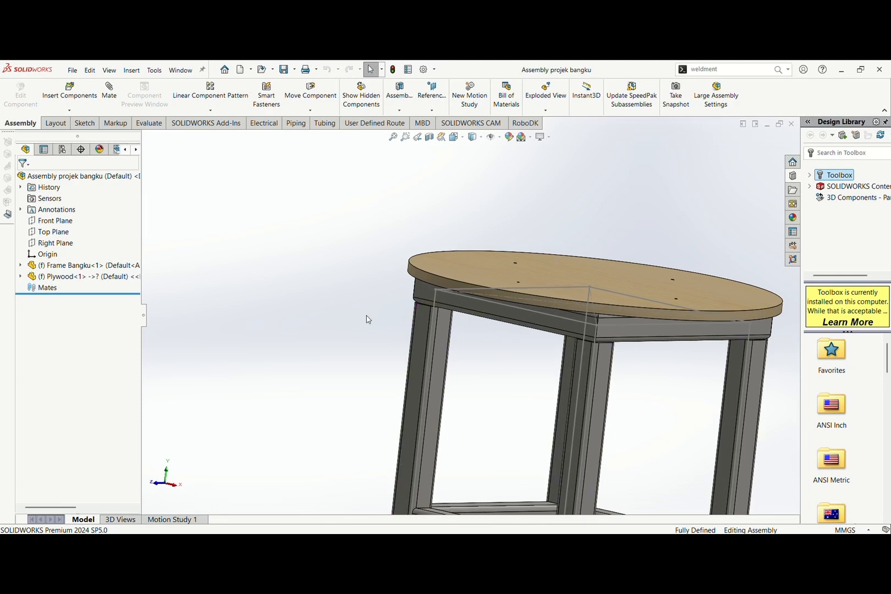